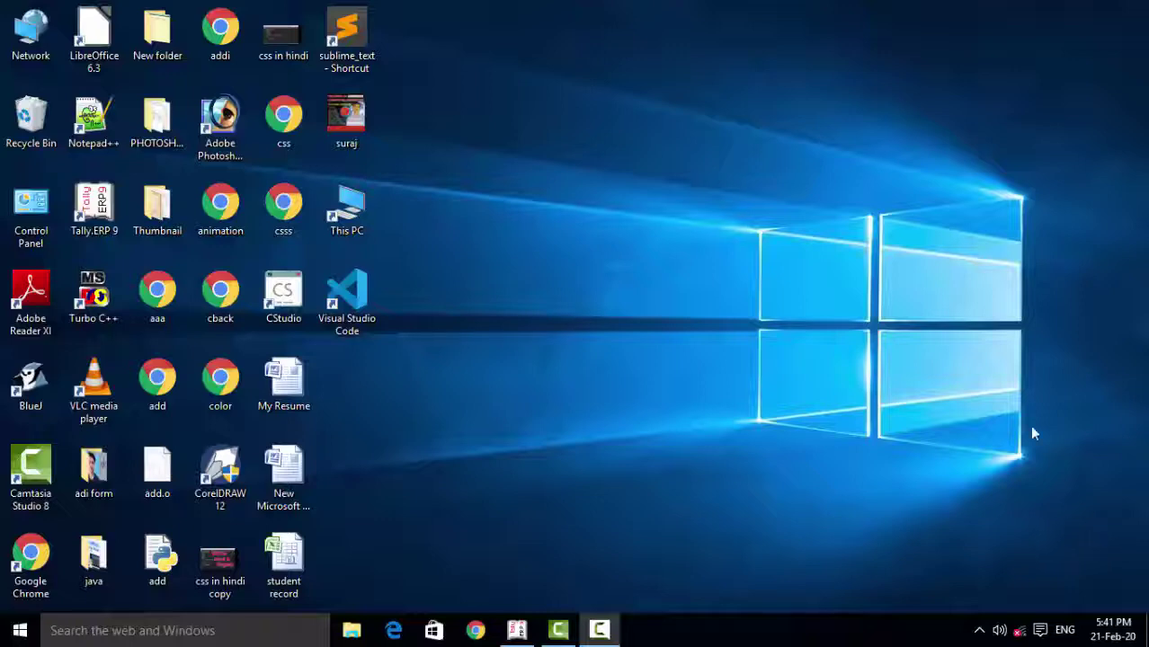
Refresh the desktop five times, then bring the Tally.ERP 9 window back up.
{"action": "right_click", "coordinate": [620, 171]}
{"action": "left_click", "coordinate": [661, 217]}
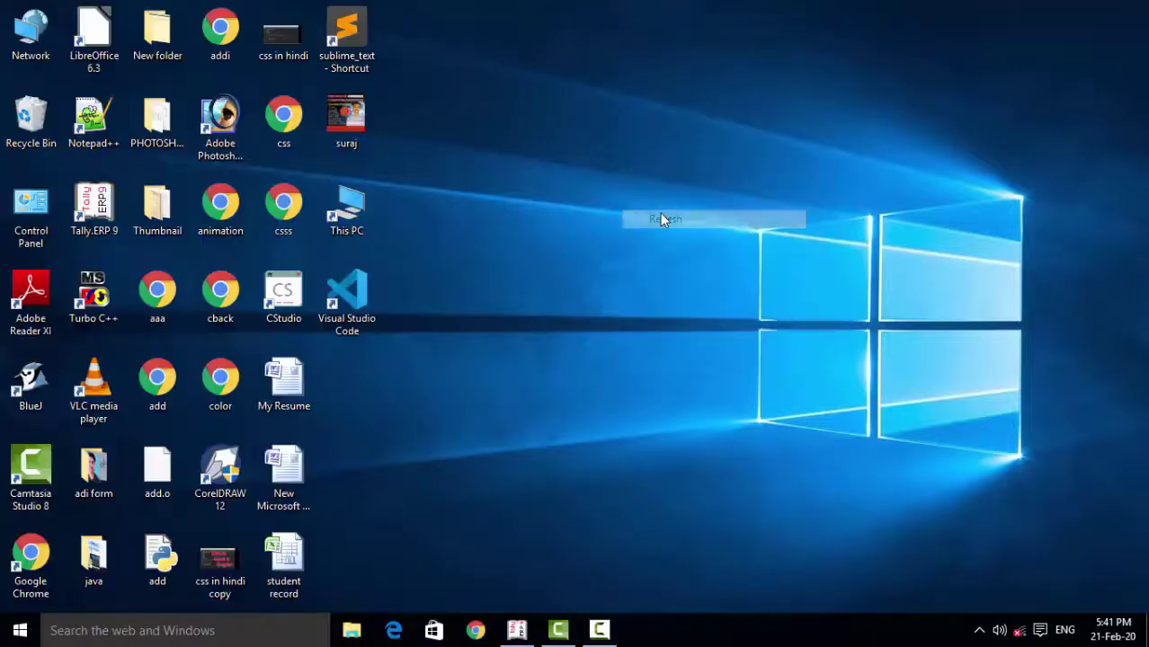
{"action": "right_click", "coordinate": [660, 213]}
{"action": "left_click", "coordinate": [697, 263]}
{"action": "right_click", "coordinate": [700, 267]}
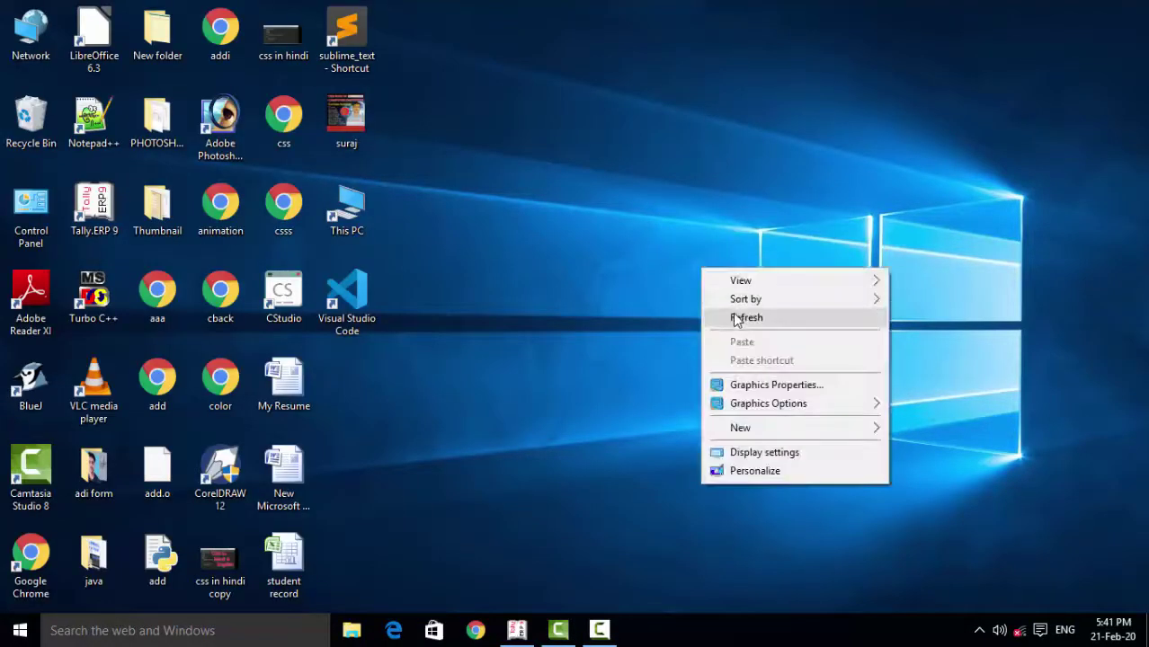
{"action": "left_click", "coordinate": [736, 318]}
{"action": "right_click", "coordinate": [736, 315]}
{"action": "left_click", "coordinate": [753, 364]}
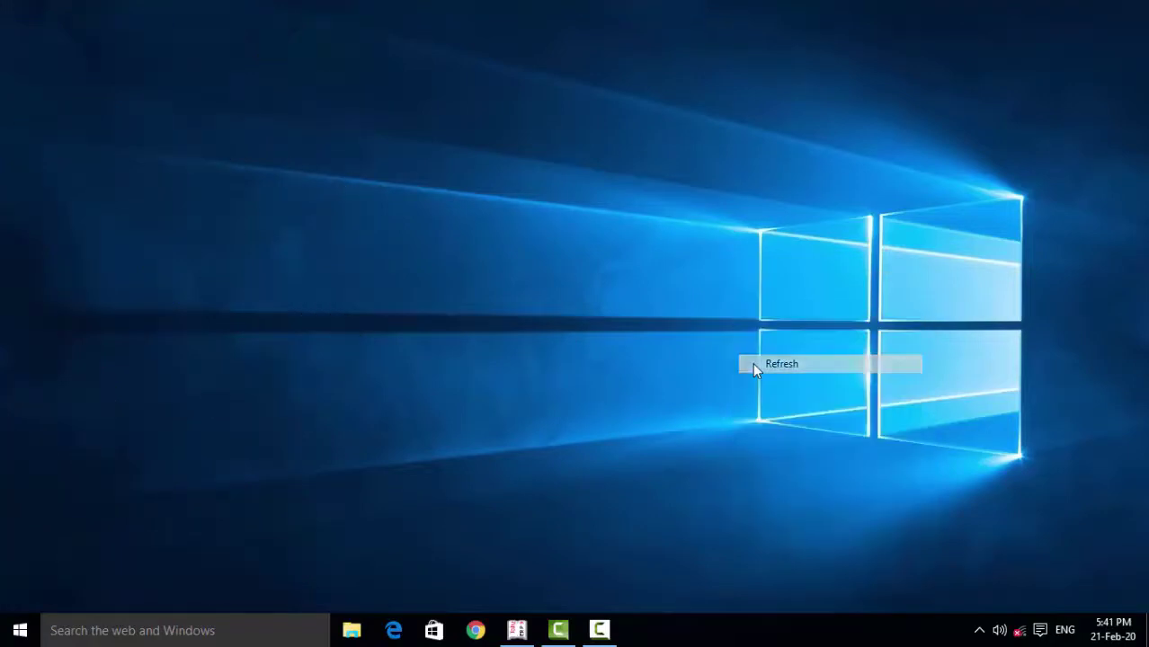
{"action": "right_click", "coordinate": [753, 364]}
{"action": "left_click", "coordinate": [795, 411]}
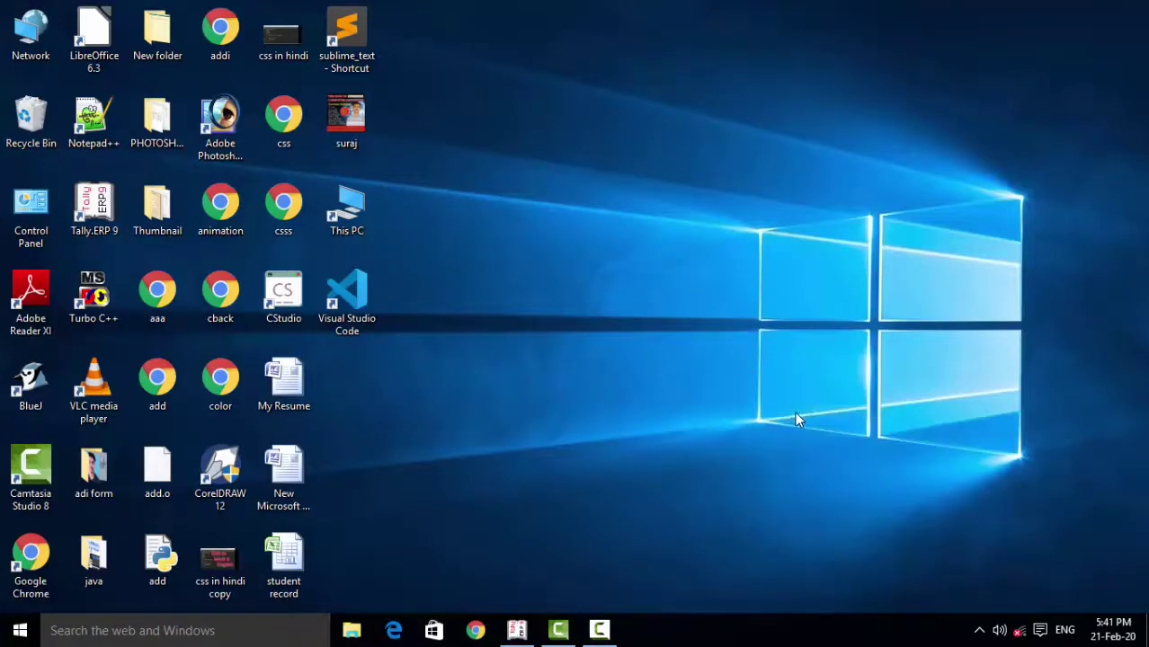
{"action": "left_click", "coordinate": [517, 630]}
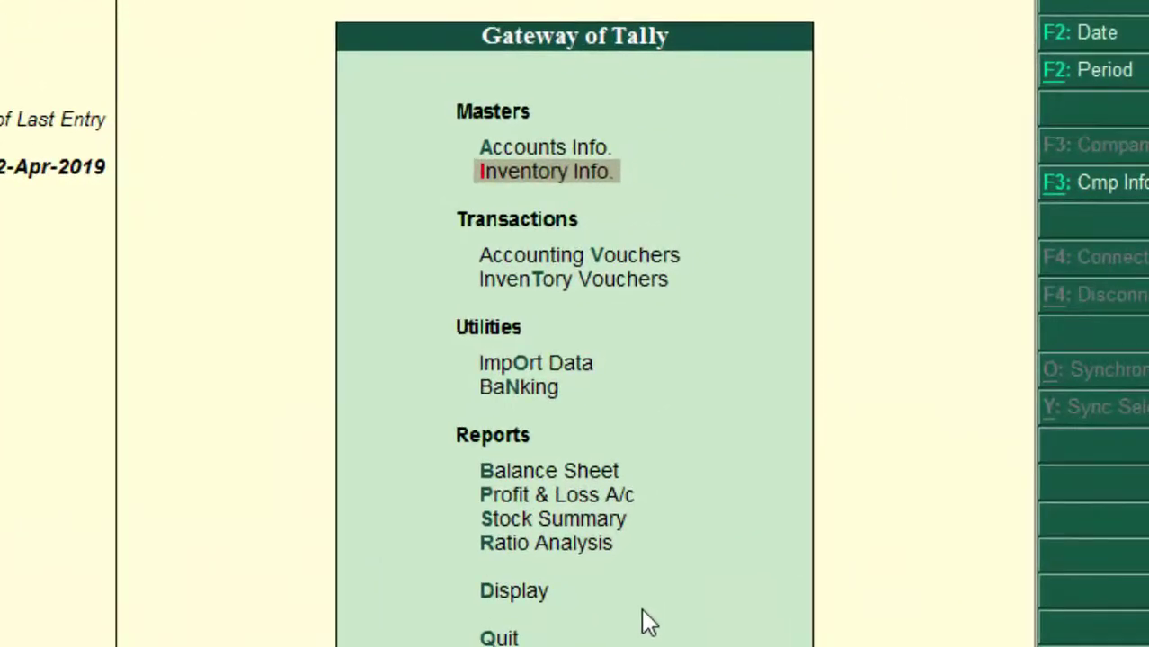
Go from Inventory Info to Stock Groups and start creating a single stock group.
{"action": "left_click", "coordinate": [553, 149]}
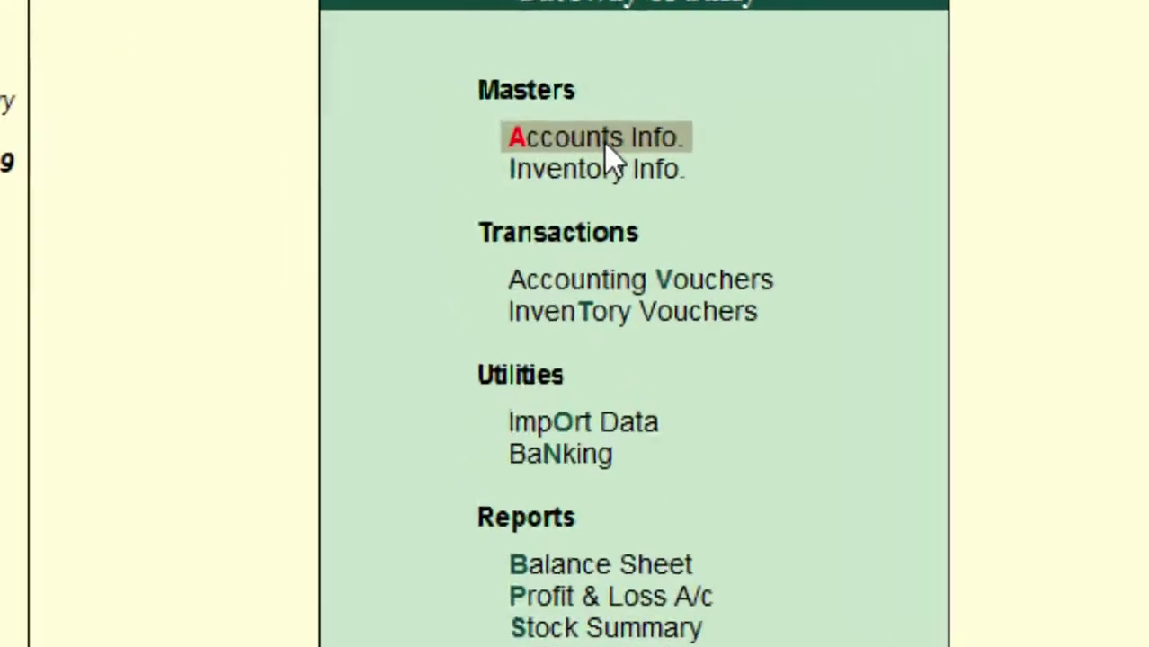
{"action": "key", "text": "Down"}
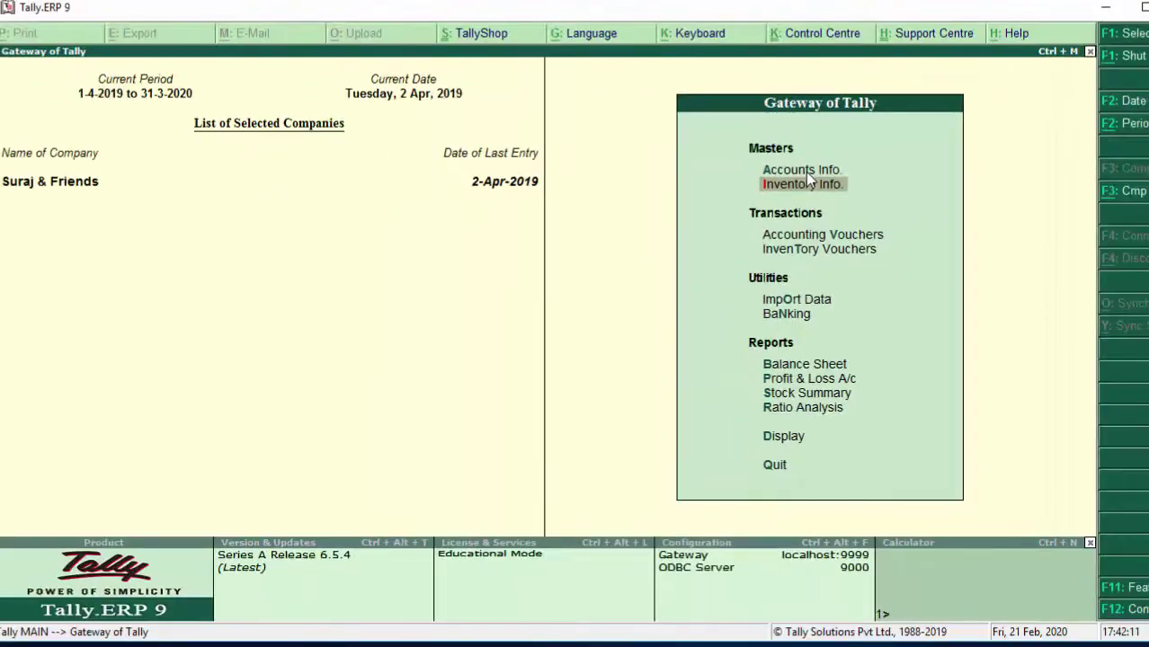
{"action": "key", "text": "Return"}
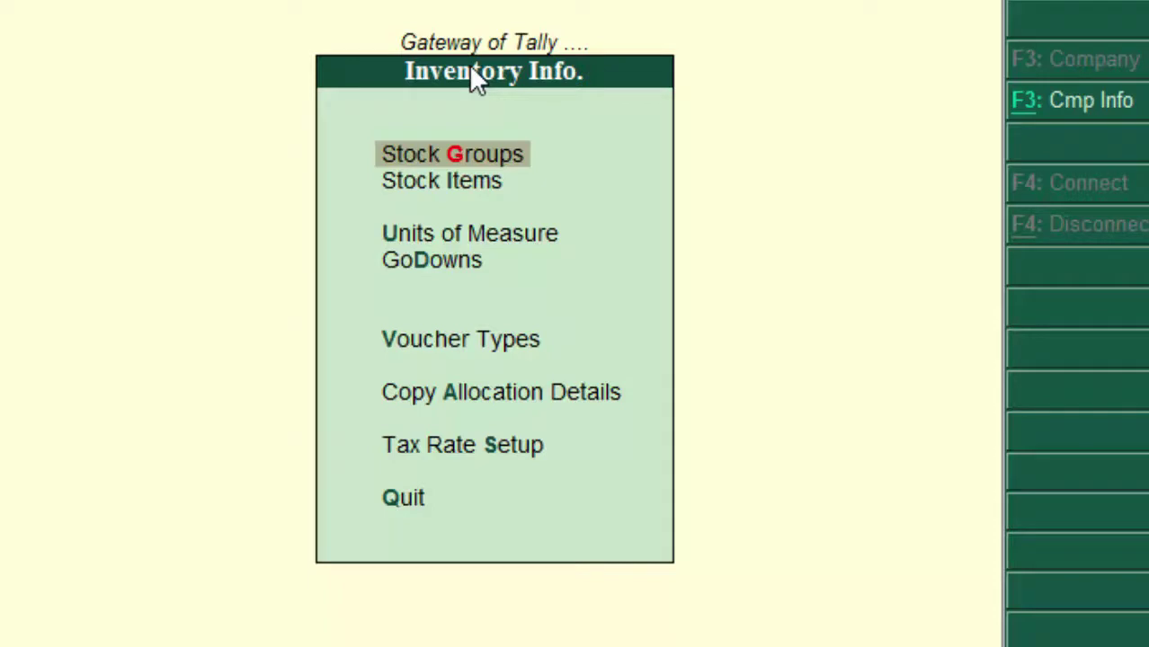
{"action": "key", "text": "Down"}
{"action": "key", "text": "Down"}
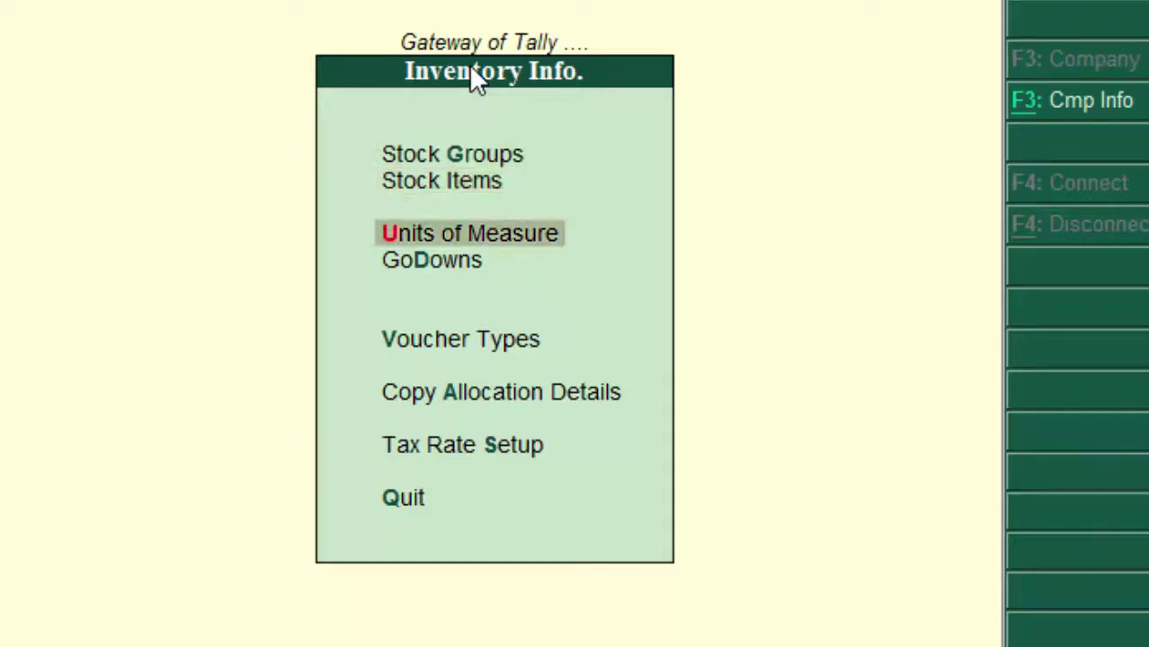
{"action": "key", "text": "Down"}
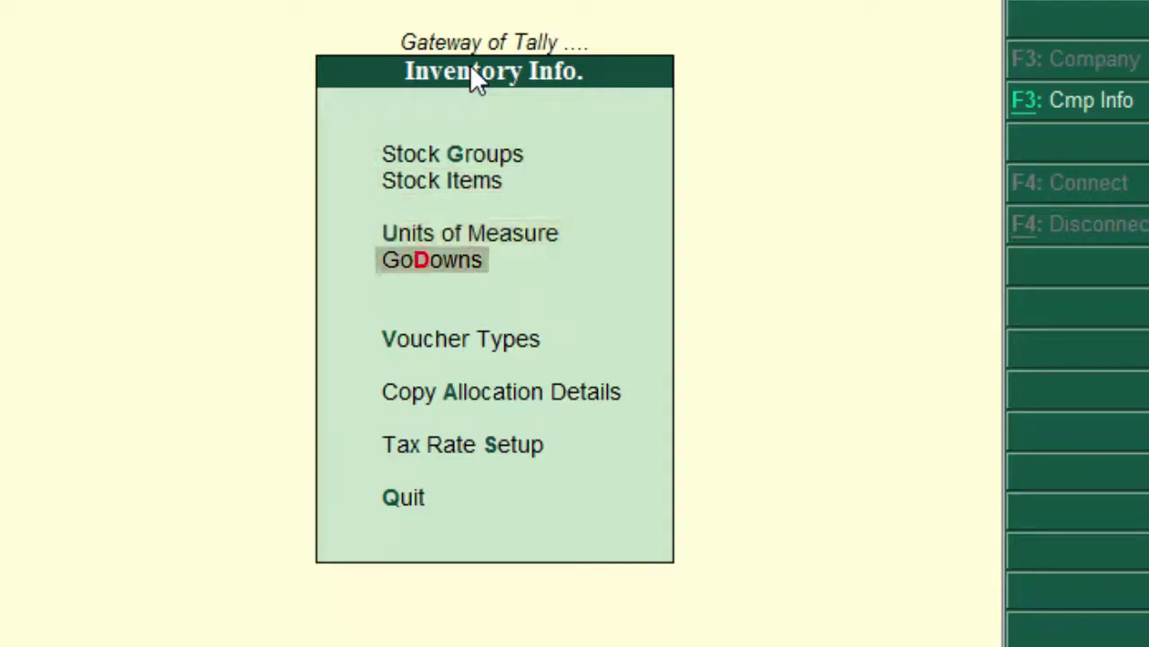
{"action": "key", "text": "Down"}
{"action": "key", "text": "Down"}
{"action": "key", "text": "Down"}
{"action": "key", "text": "Down"}
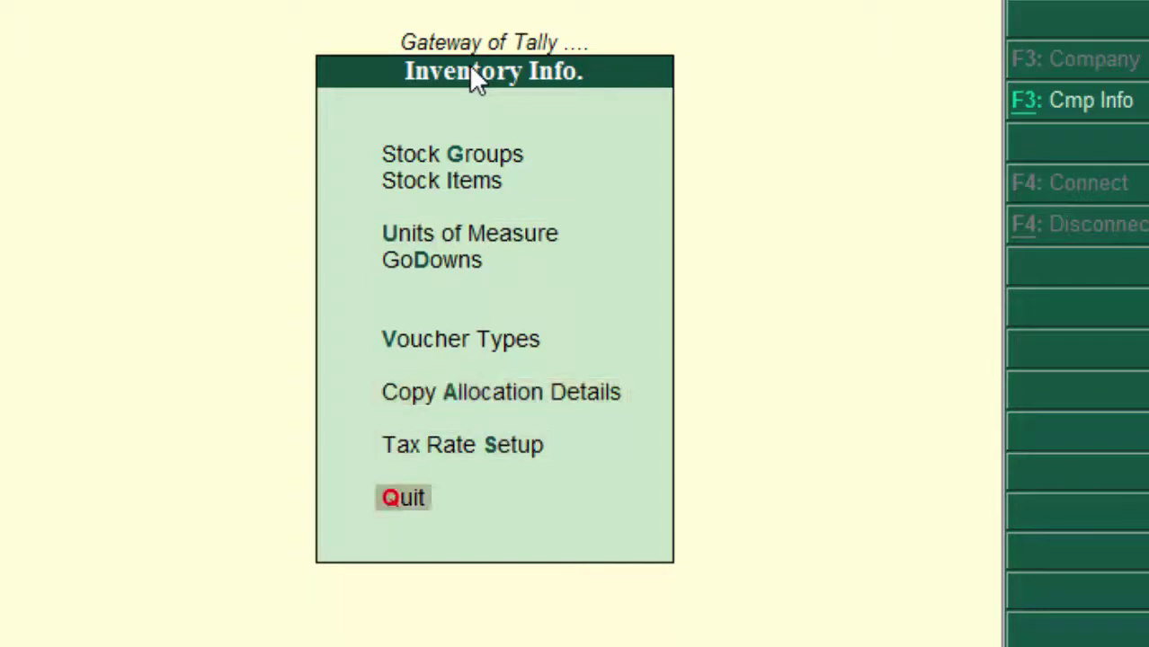
{"action": "key", "text": "Up"}
{"action": "key", "text": "Up"}
{"action": "key", "text": "Up"}
{"action": "key", "text": "Up"}
{"action": "key", "text": "Up"}
{"action": "key", "text": "Up"}
{"action": "key", "text": "Up"}
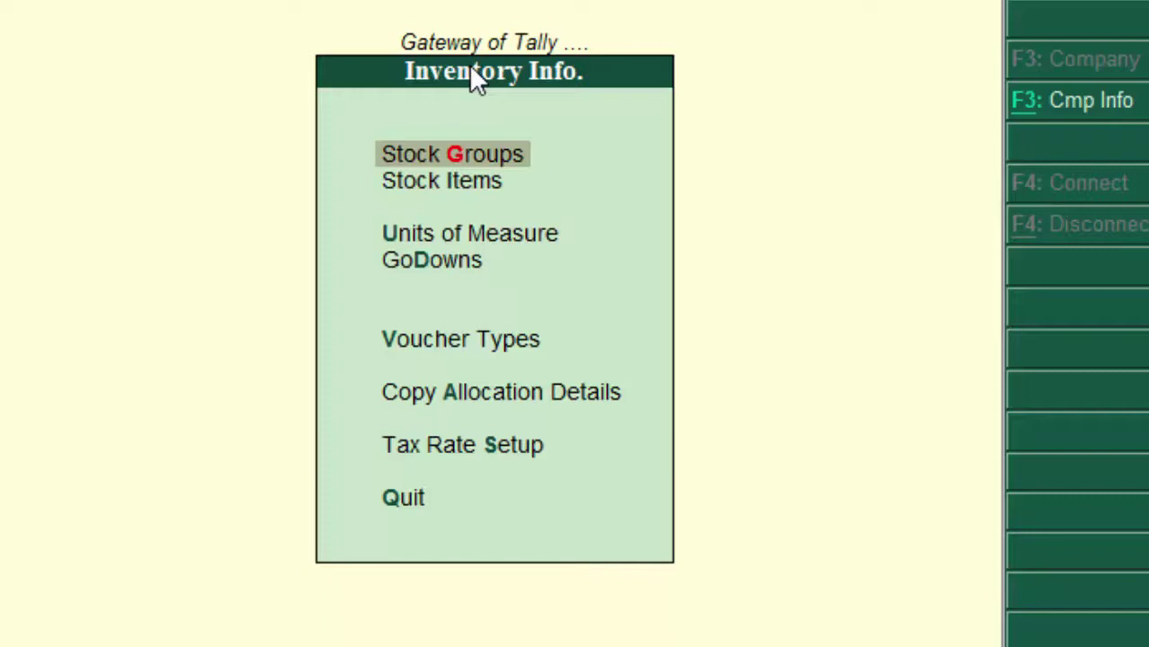
{"action": "key", "text": "Return"}
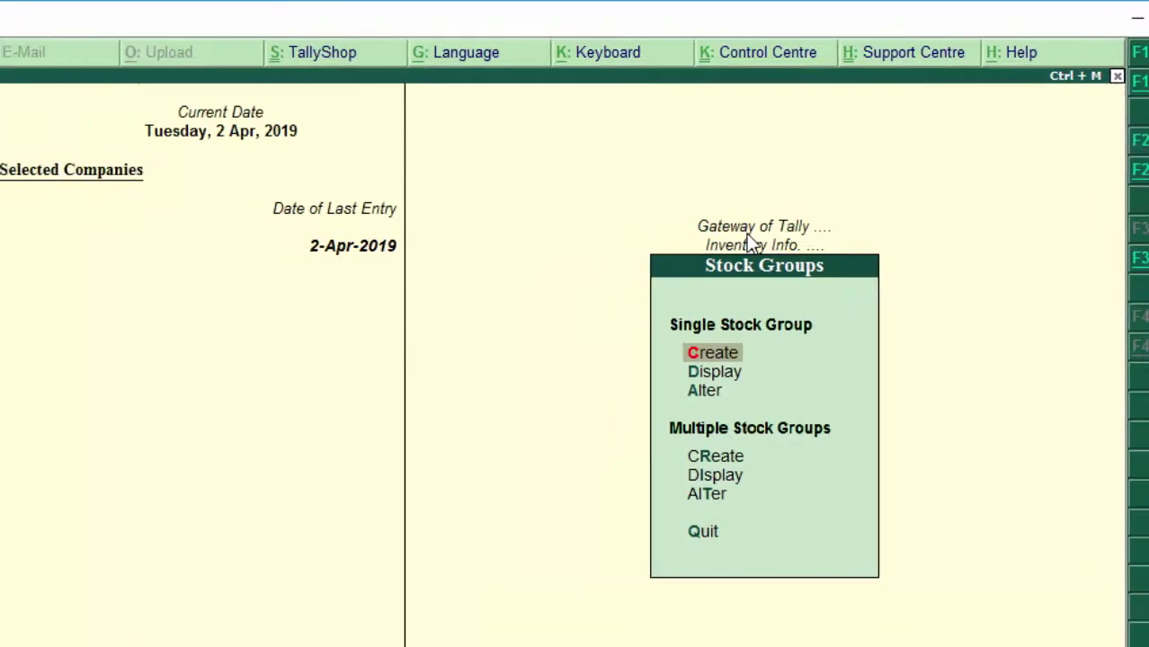
{"action": "key", "text": "Return"}
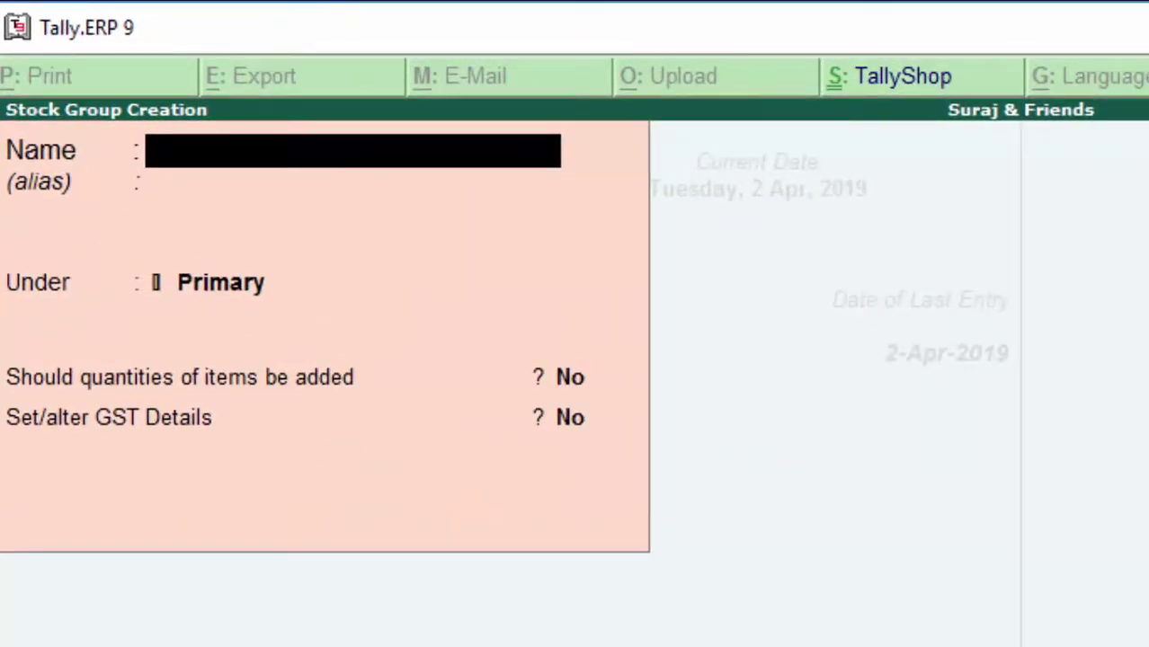
Save a Laptops stock group under Primary, with quantities not added and GST off.
{"action": "type", "text": "L"}
{"action": "type", "text": "apt"}
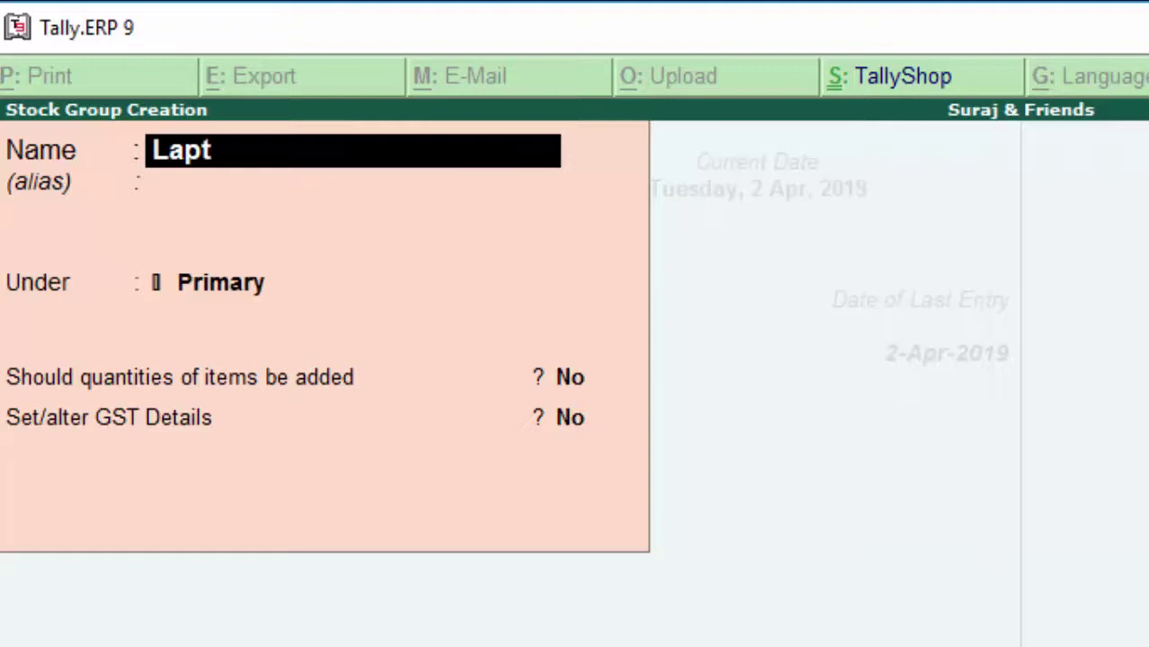
{"action": "type", "text": "ops"}
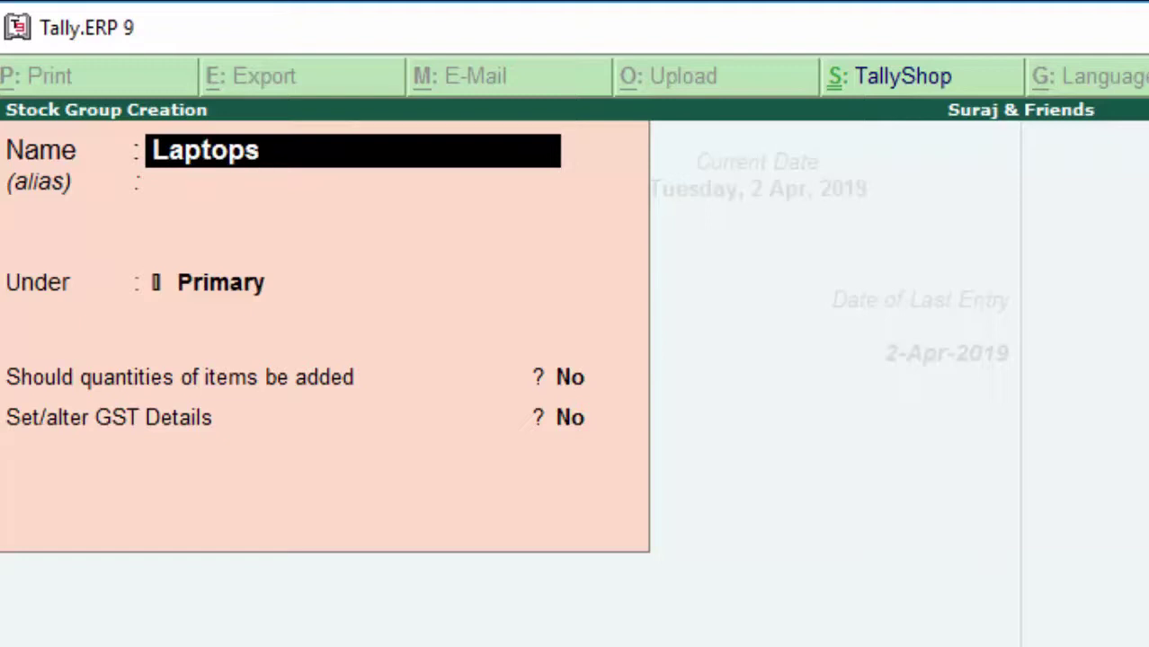
{"action": "key", "text": "Return"}
{"action": "key", "text": "Return"}
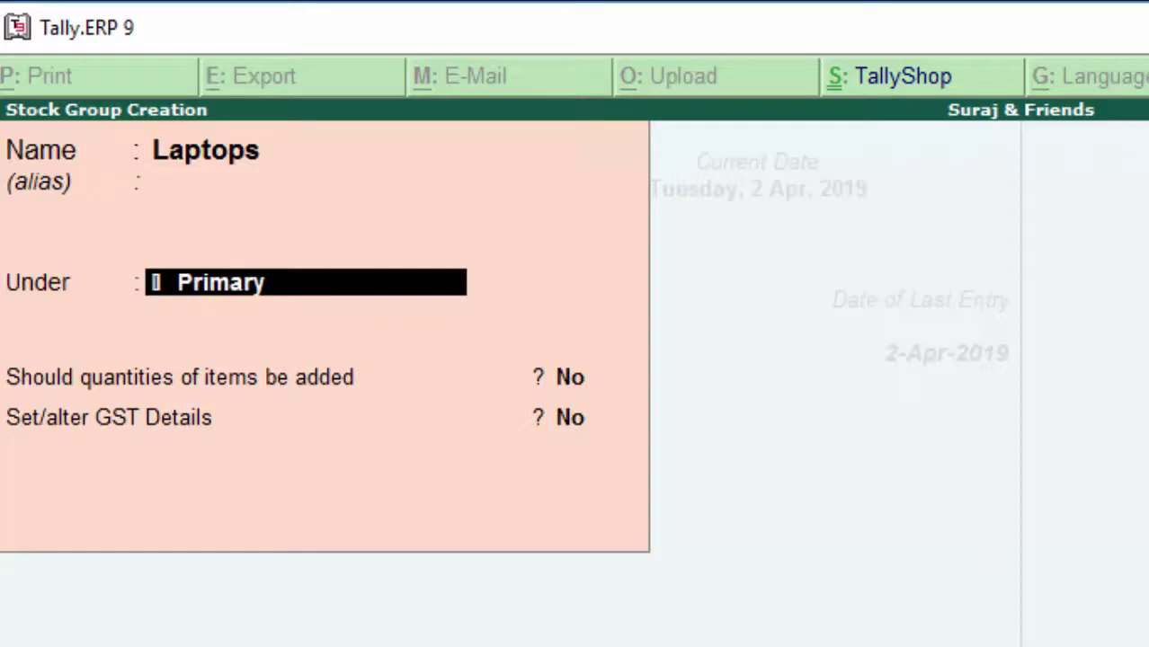
{"action": "key", "text": "Return"}
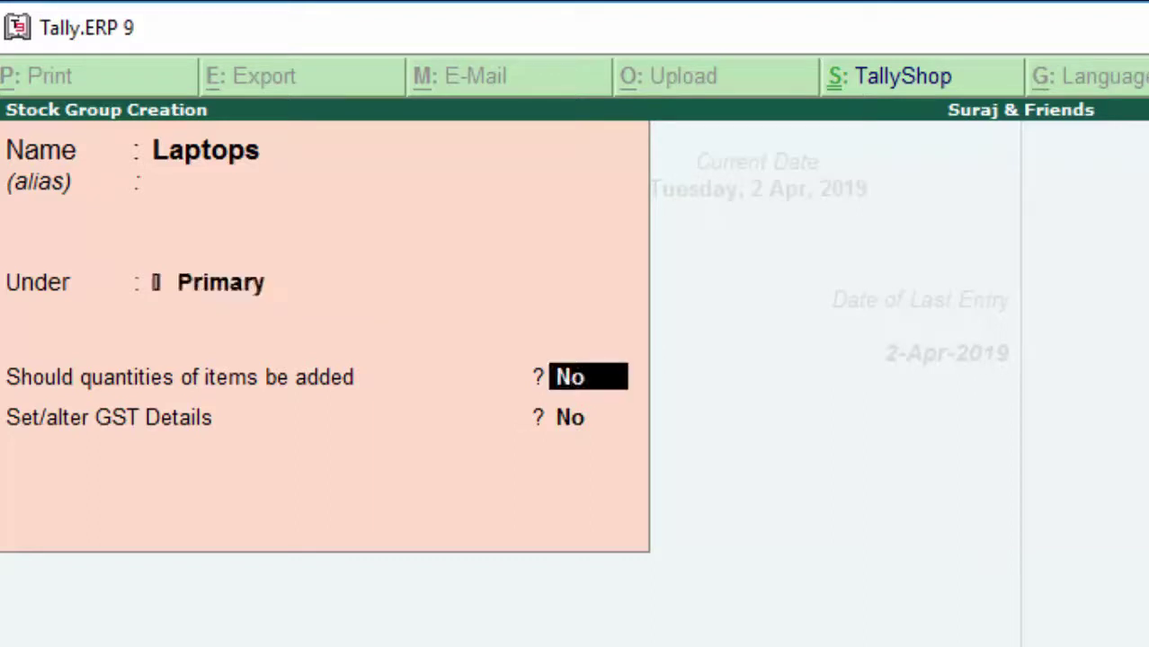
{"action": "key", "text": "Return"}
{"action": "key", "text": "Return"}
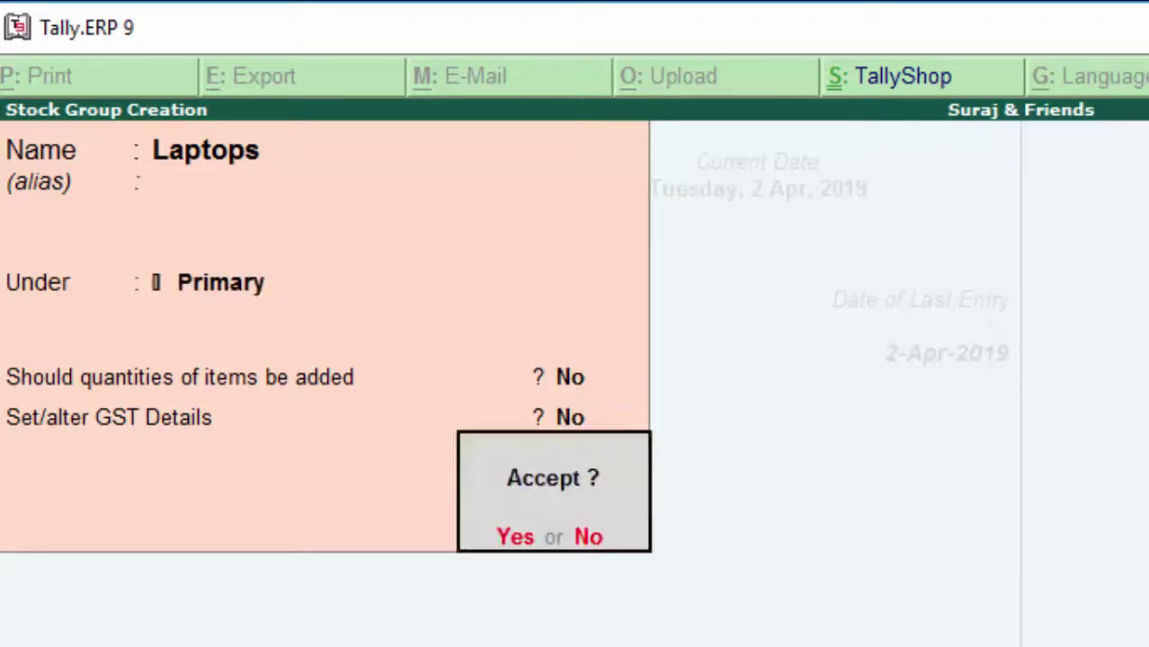
{"action": "key", "text": "Return"}
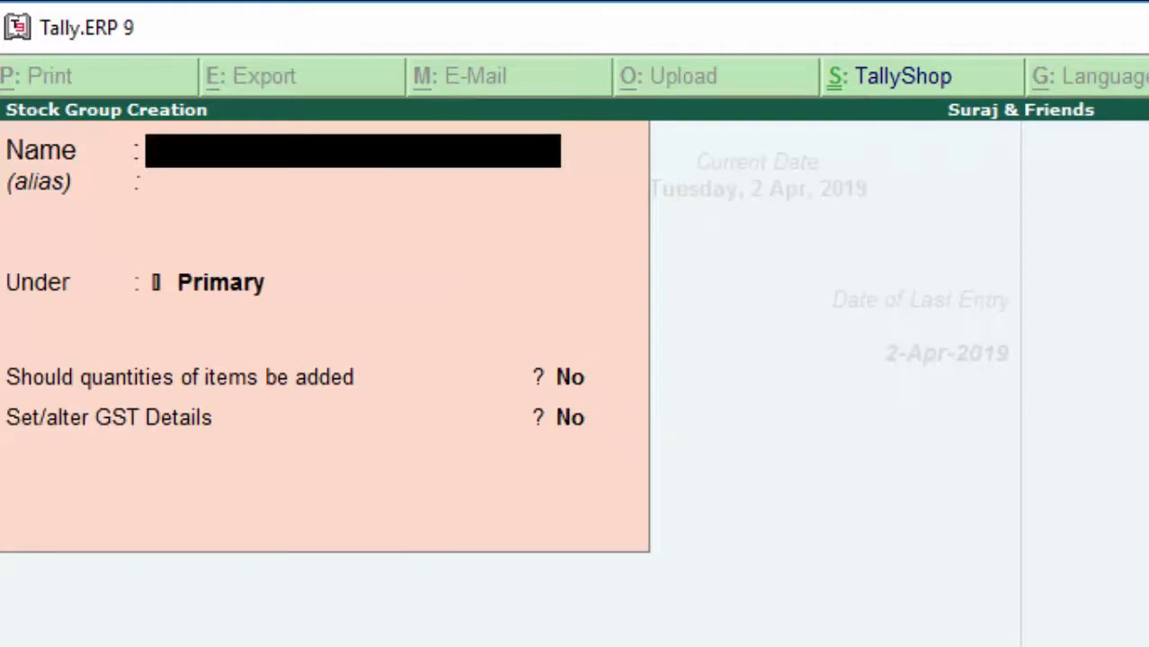
Name the next stock group Keyboard, keeping Primary as its parent.
{"action": "type", "text": "D"}
{"action": "key", "text": "BackSpace"}
{"action": "type", "text": "K"}
{"action": "type", "text": "eybo"}
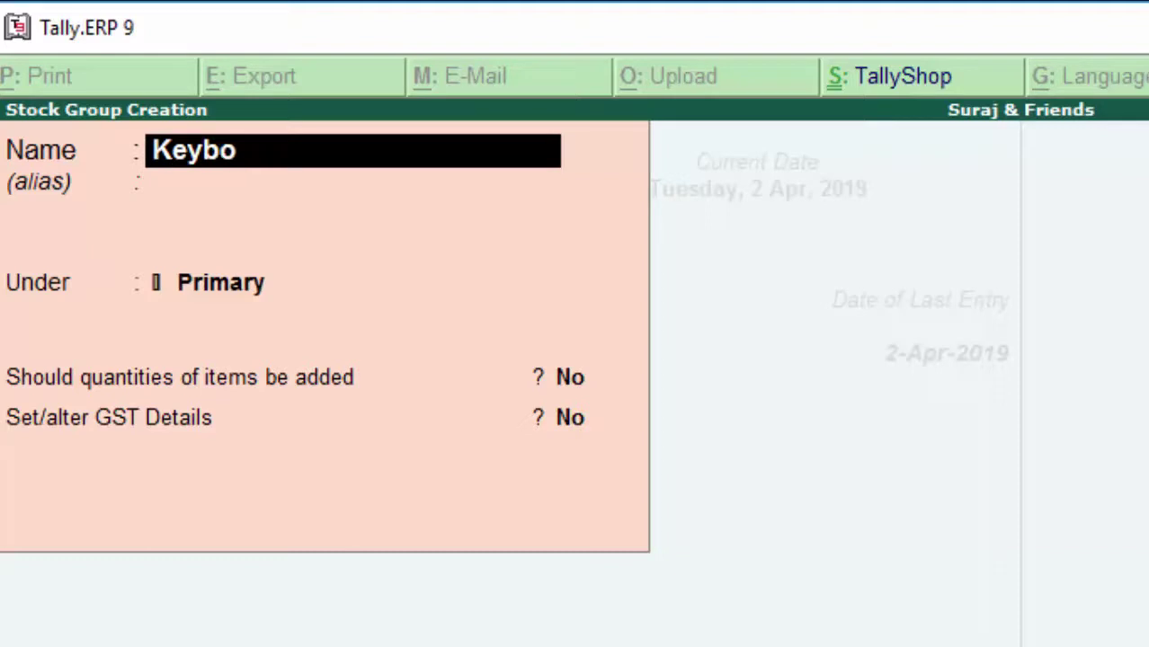
{"action": "type", "text": "ard"}
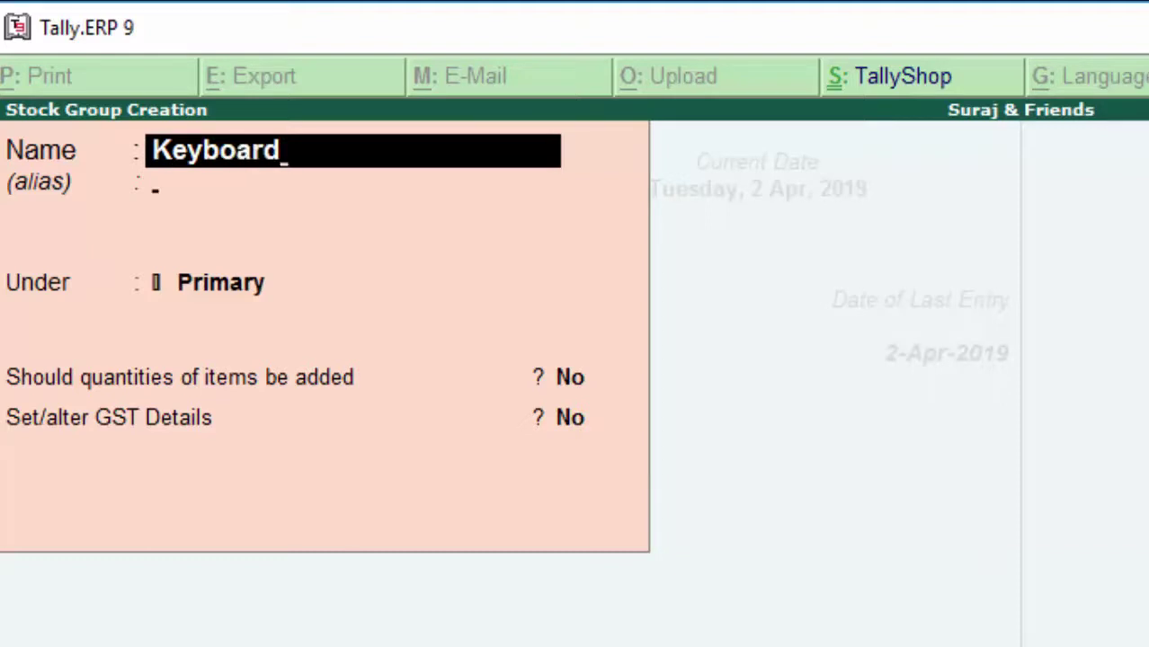
{"action": "key", "text": "Return"}
{"action": "key", "text": "Return"}
{"action": "key", "text": "Return"}
{"action": "key", "text": "Return"}
{"action": "key", "text": "Return"}
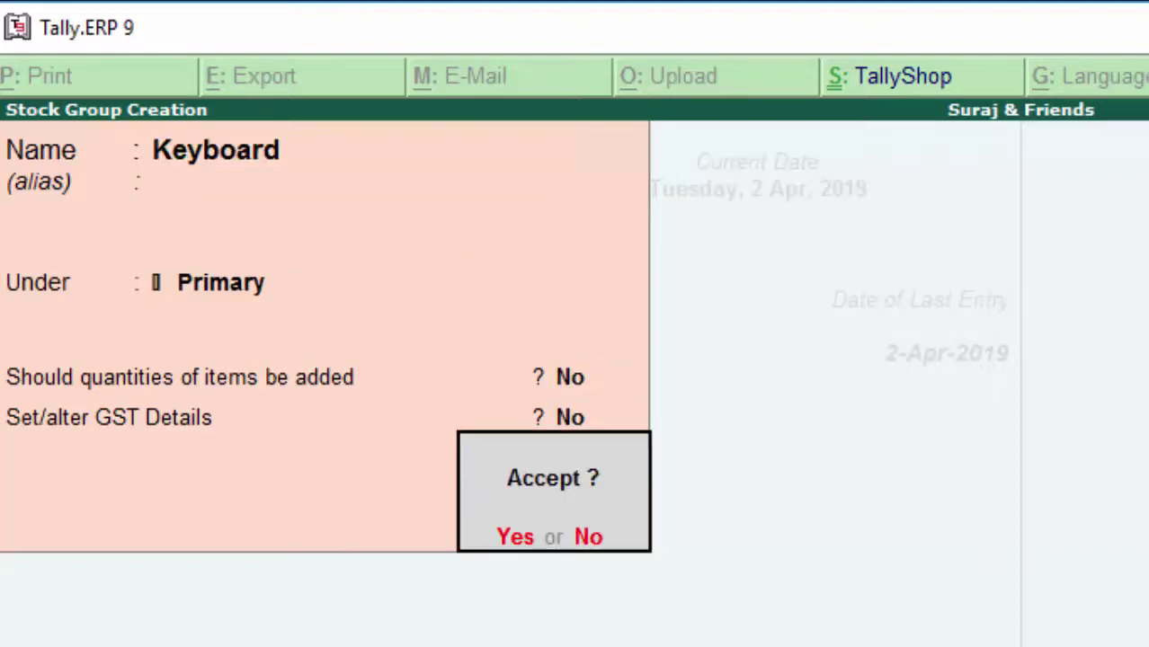
{"action": "key", "text": "Return"}
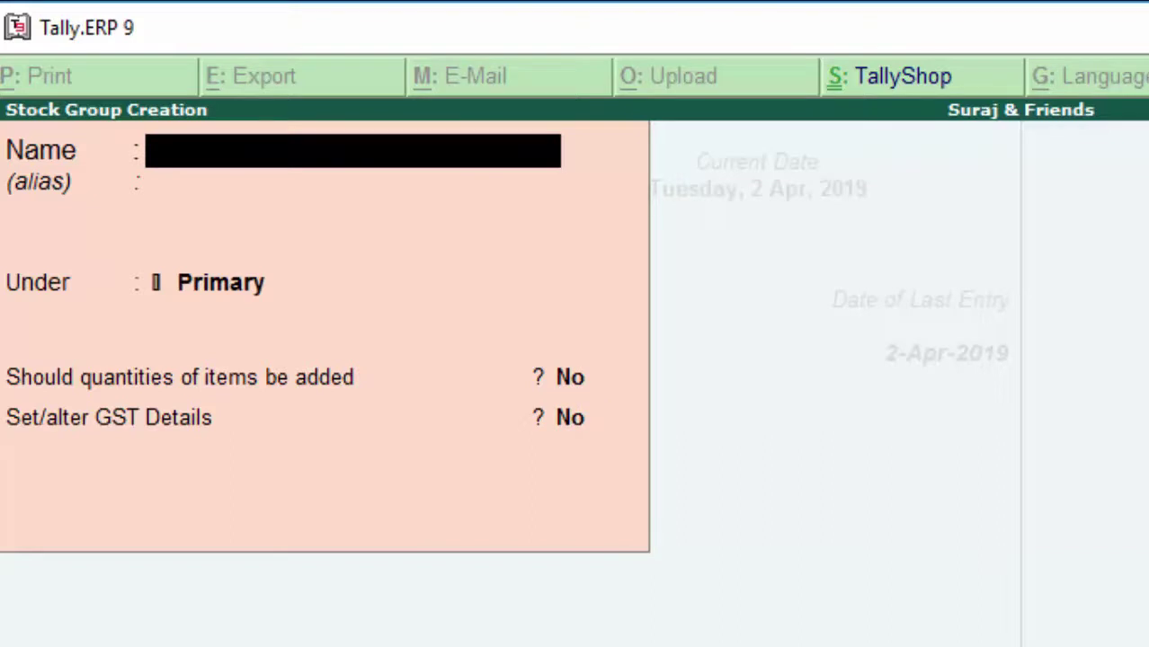
Save the Mobliles stock group under Primary and quit stock group creation.
{"action": "type", "text": "Mob"}
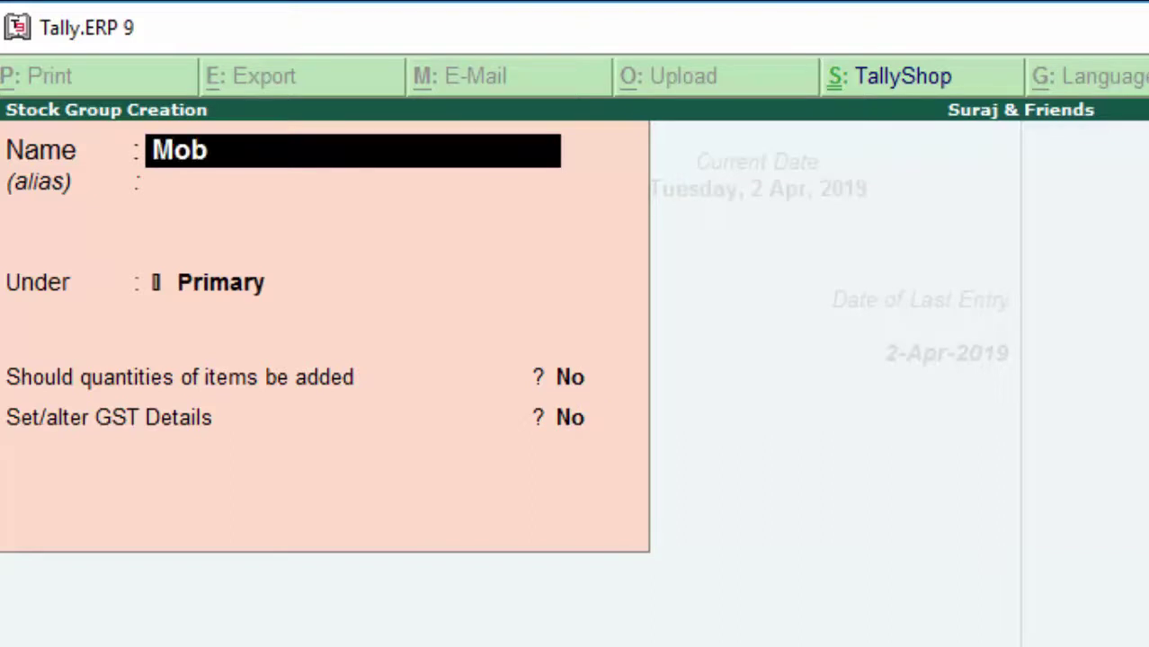
{"action": "type", "text": "lik"}
{"action": "key", "text": "BackSpace"}
{"action": "type", "text": "les"}
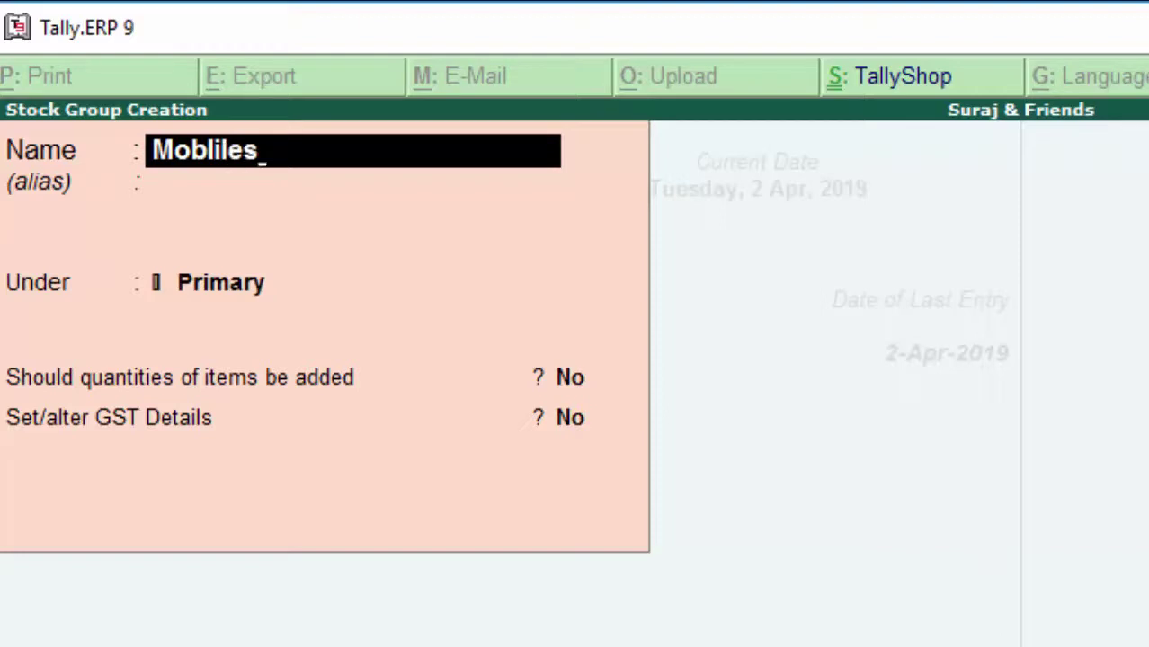
{"action": "key", "text": "Return"}
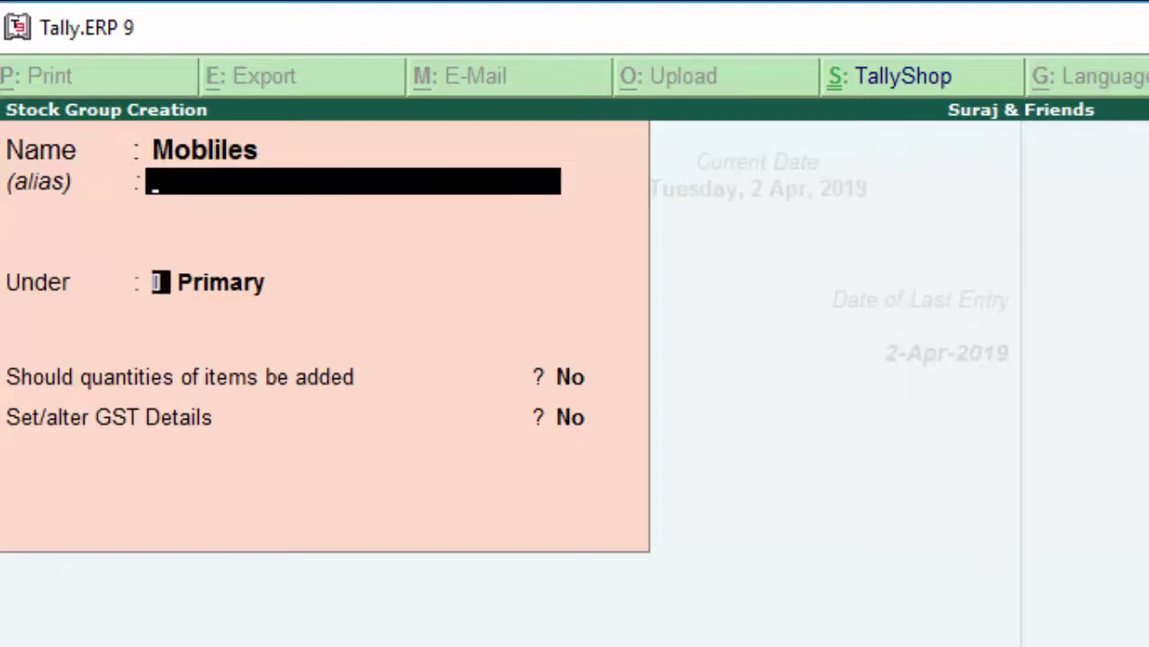
{"action": "key", "text": "Return"}
{"action": "key", "text": "Return"}
{"action": "key", "text": "Return"}
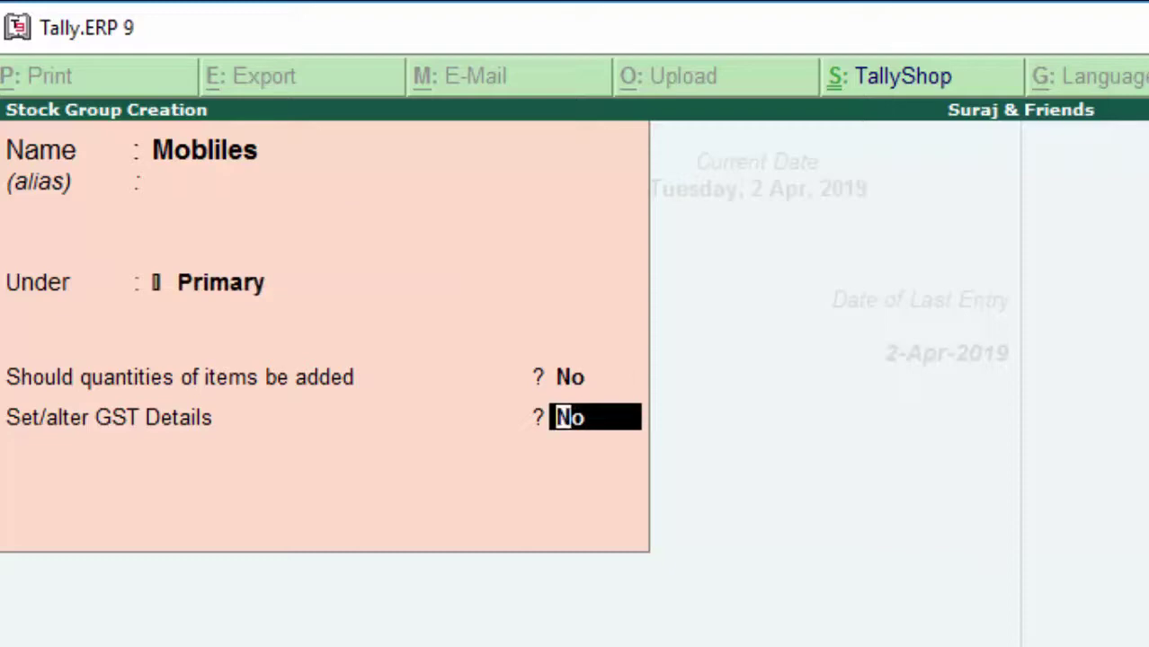
{"action": "key", "text": "Return"}
{"action": "key", "text": "Return"}
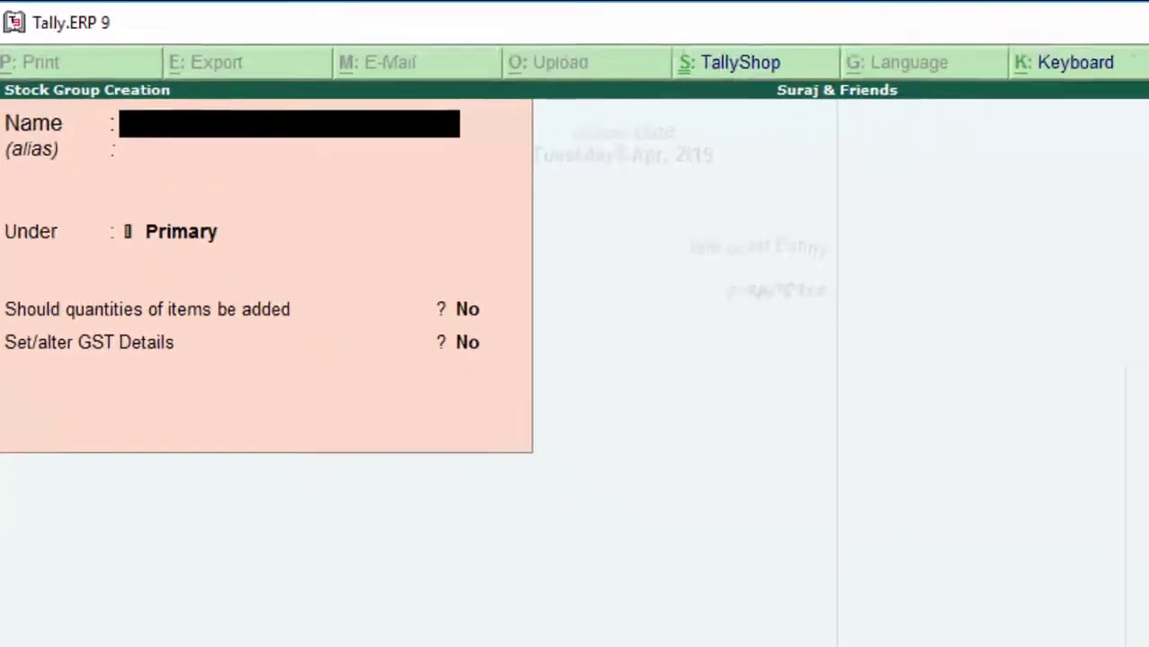
{"action": "key", "text": "Escape"}
{"action": "key", "text": "Return"}
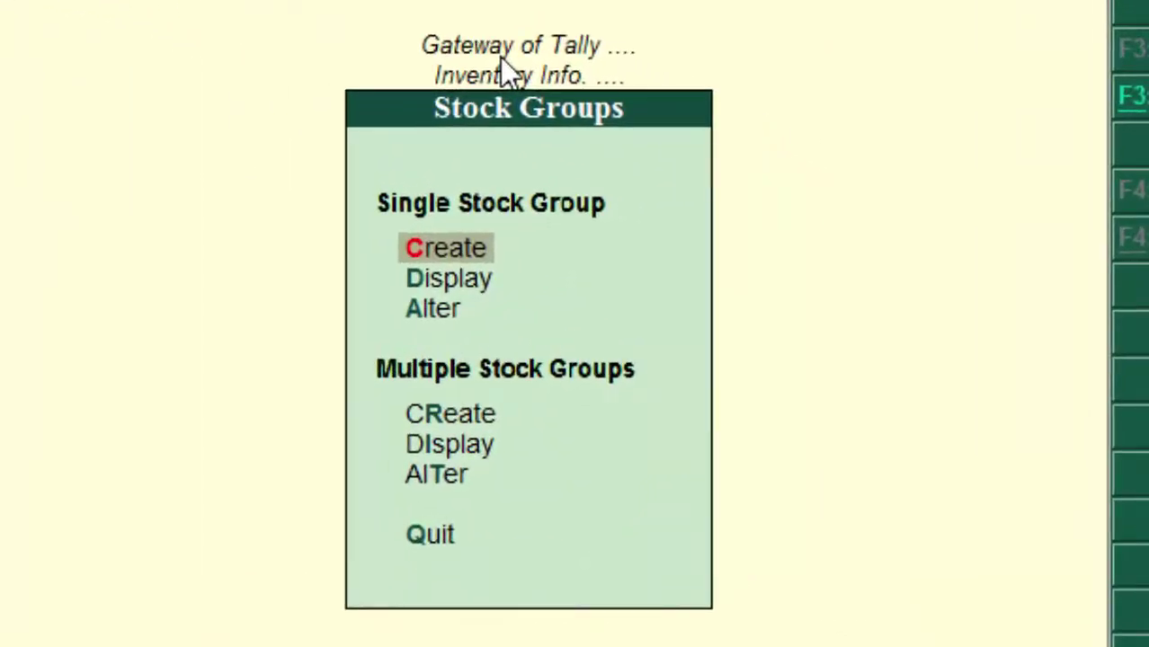
Go back to Inventory Info and open the Stock Items menu.
{"action": "key", "text": "Escape"}
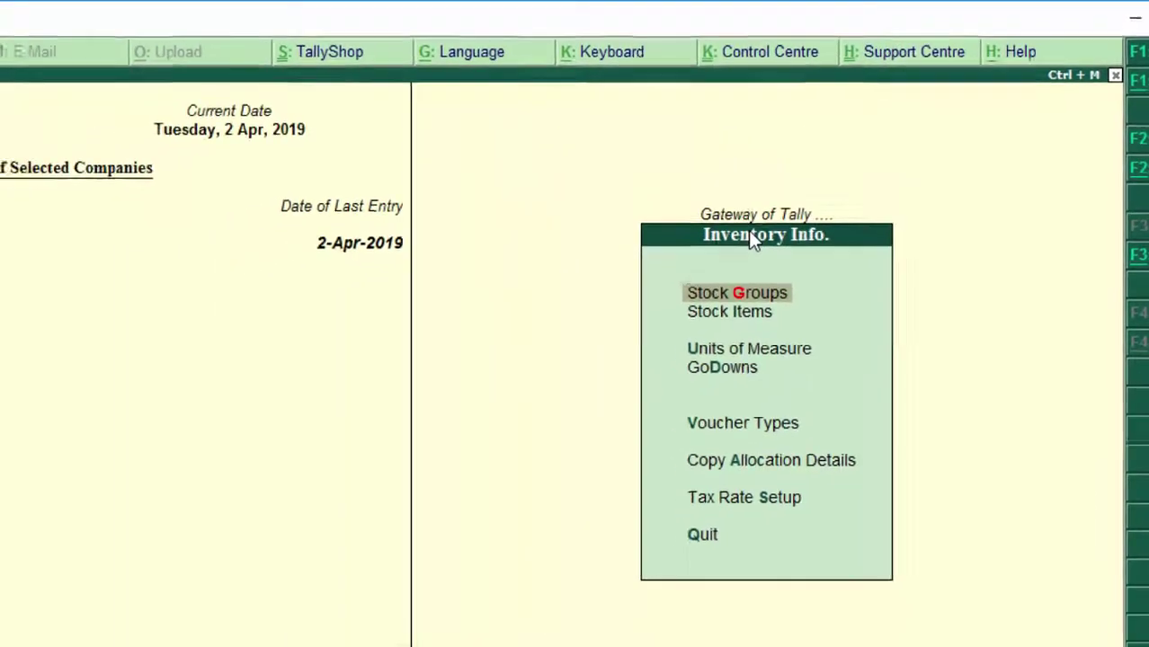
{"action": "key", "text": "Down"}
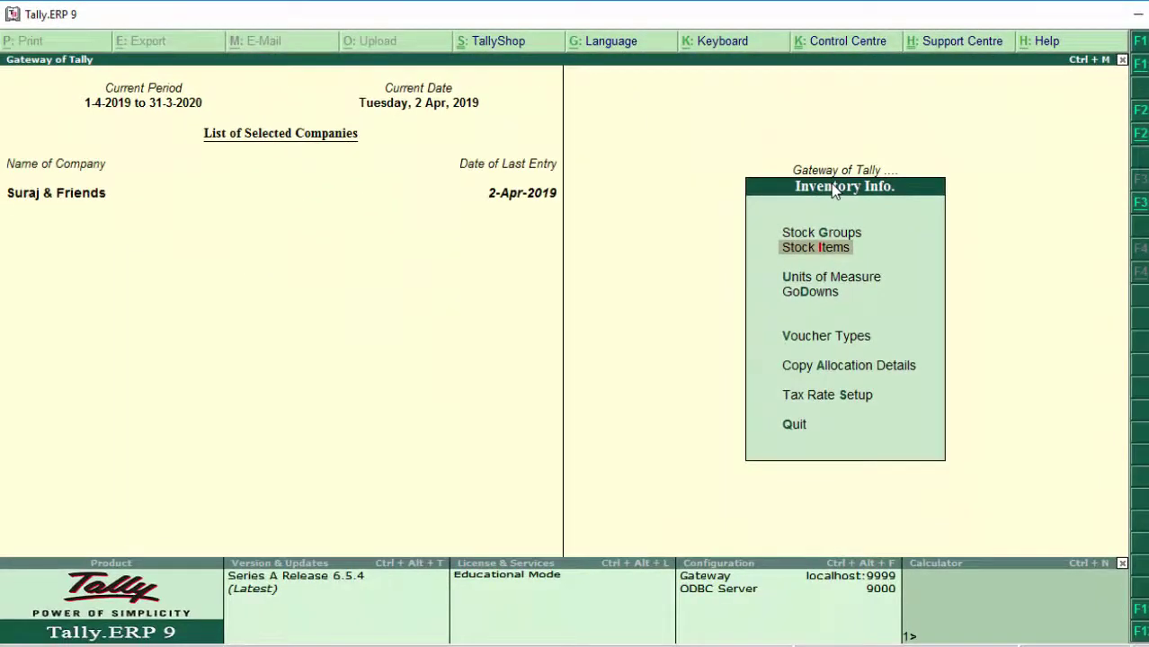
{"action": "key", "text": "Return"}
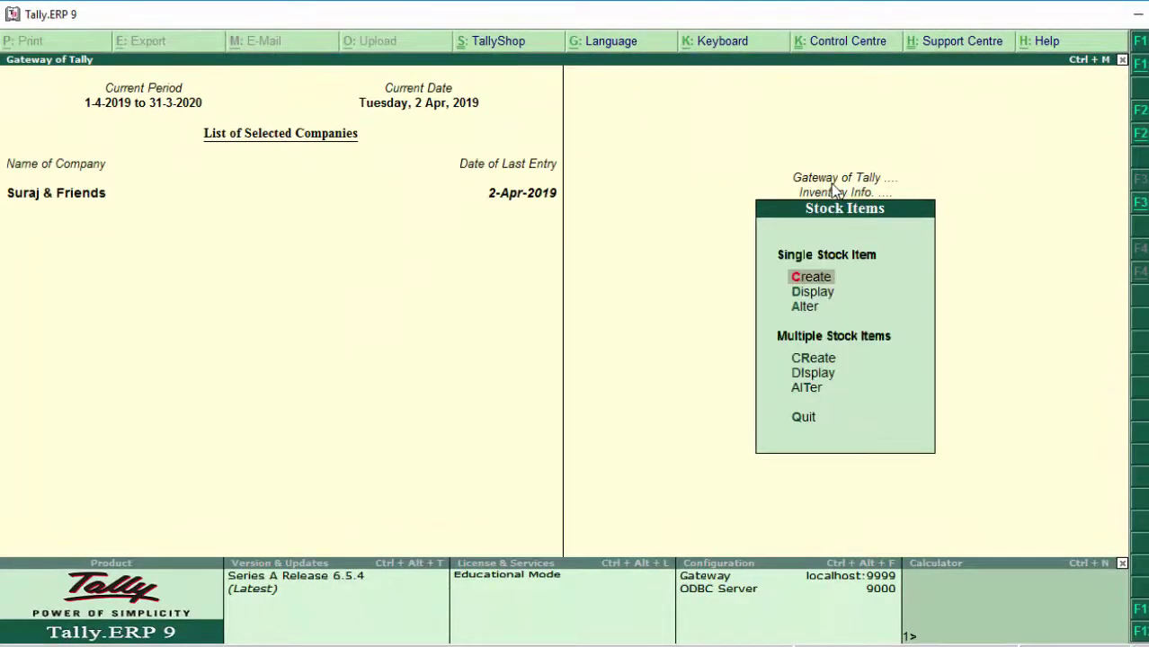
Start a single stock item named Del Laptop, placed in the Laptops group.
{"action": "key", "text": "Return"}
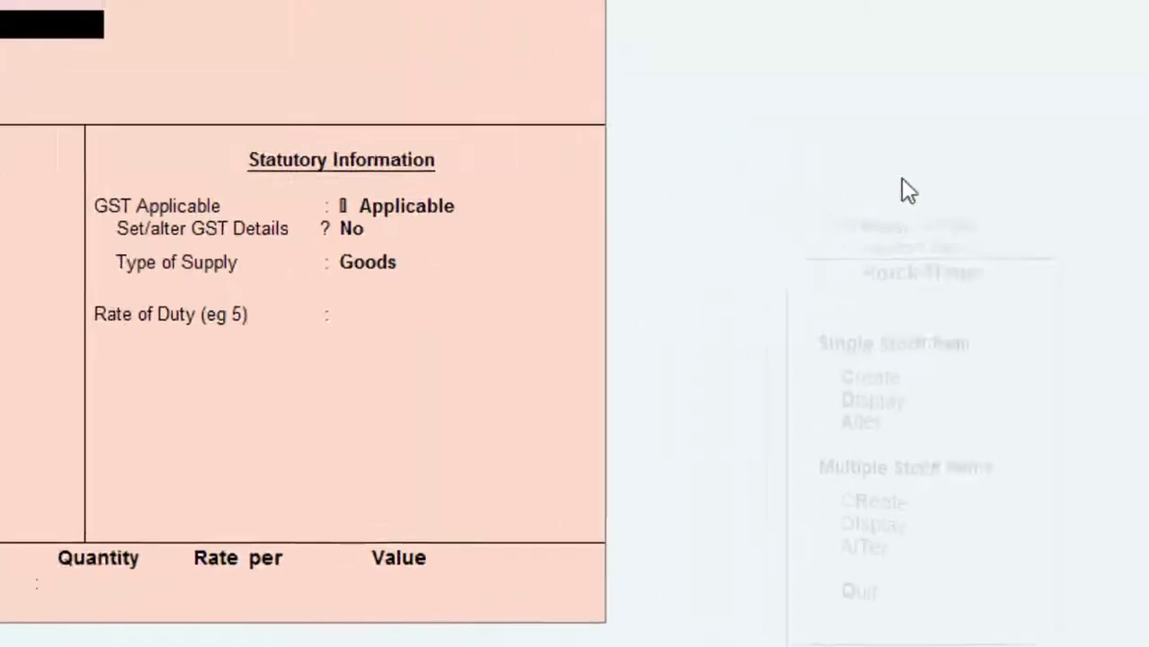
{"action": "type", "text": "De"}
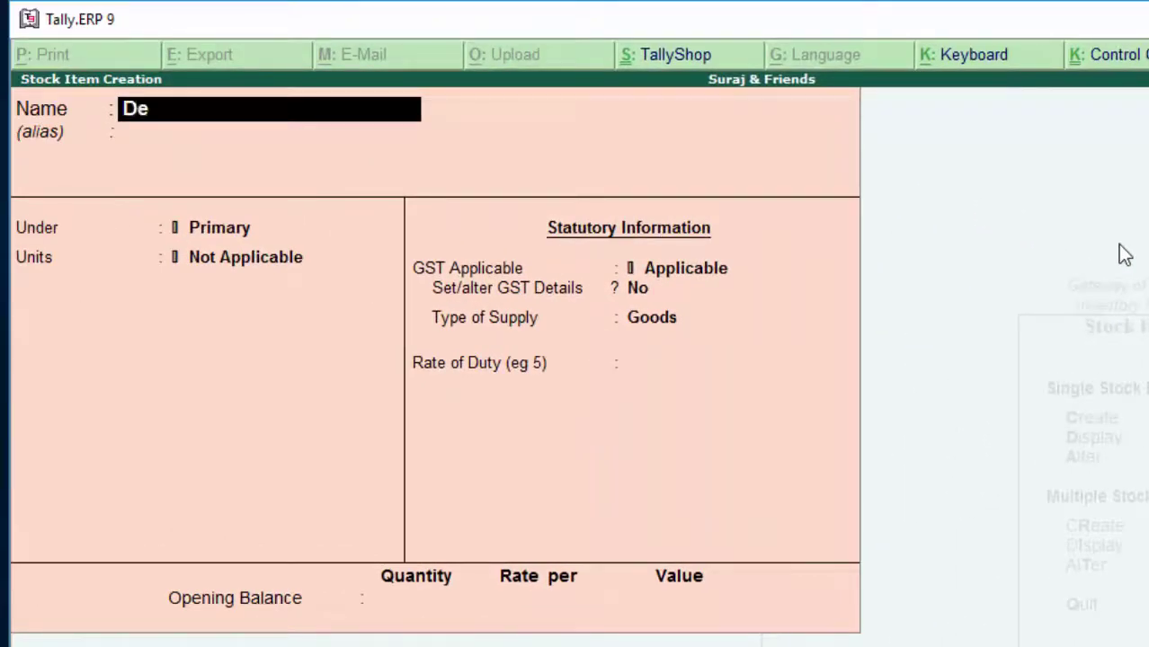
{"action": "type", "text": "l"}
{"action": "type", "text": " Lap"}
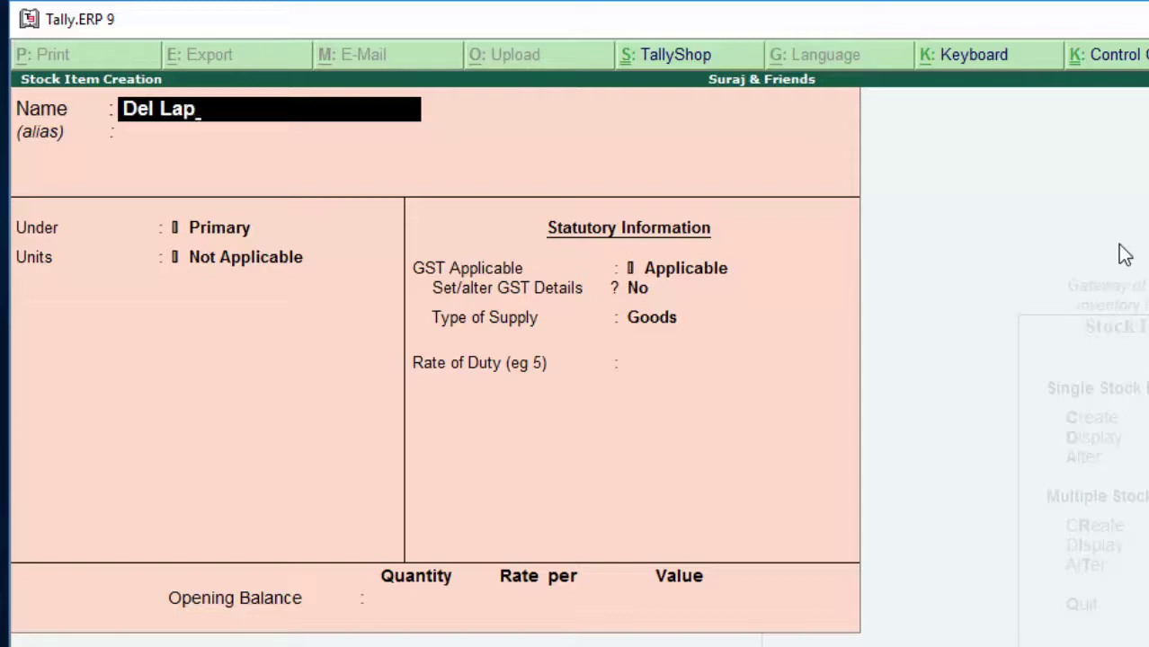
{"action": "type", "text": "top"}
{"action": "key", "text": "Return"}
{"action": "key", "text": "Return"}
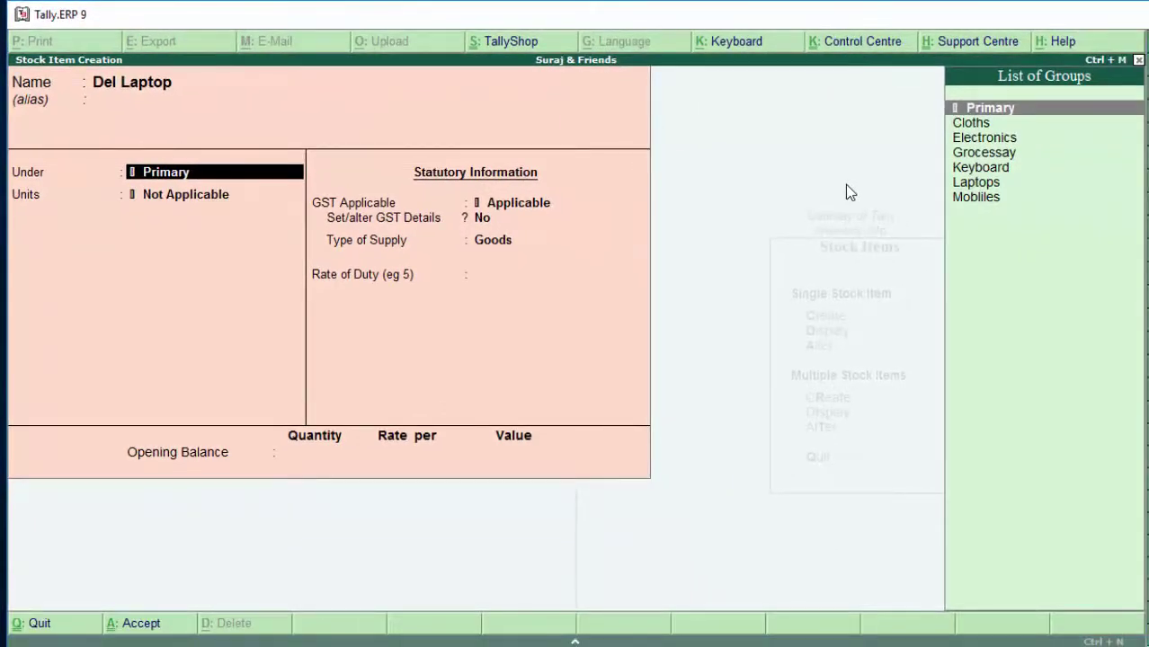
{"action": "key", "text": "Down"}
{"action": "key", "text": "Down"}
{"action": "key", "text": "Down"}
{"action": "key", "text": "Down"}
{"action": "key", "text": "Down"}
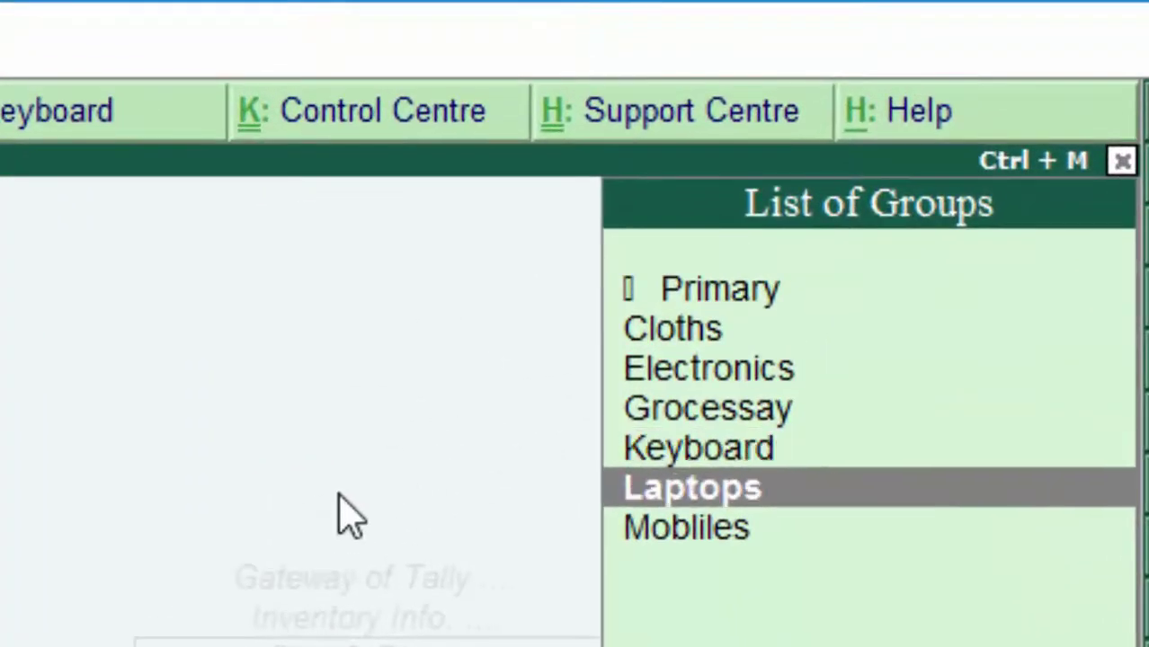
{"action": "key", "text": "Return"}
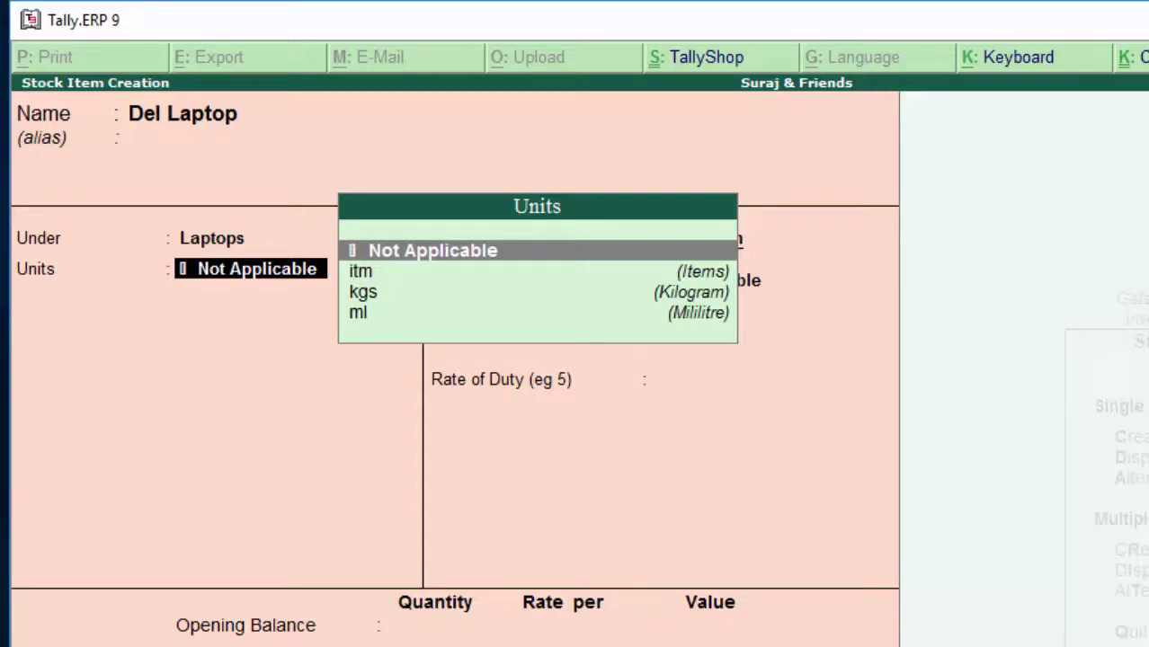
Create unit pcs (formal name Piece, UQC PCS-PIECES, 0 decimals) as Del Laptop's unit.
{"action": "key", "text": "alt+c"}
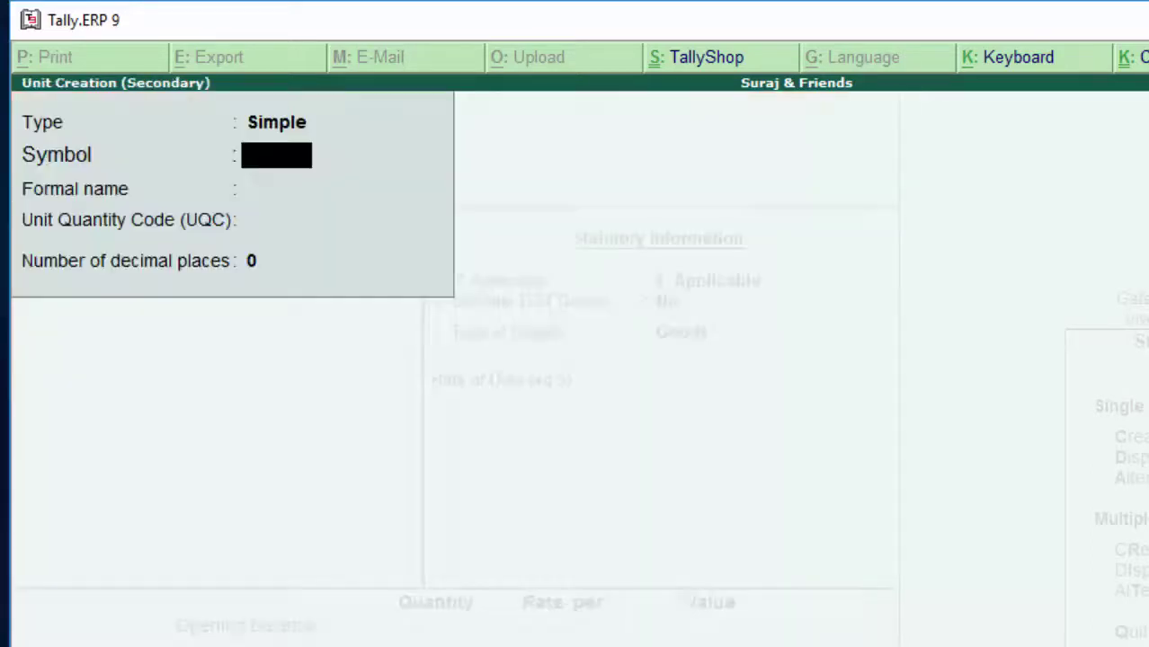
{"action": "type", "text": "p"}
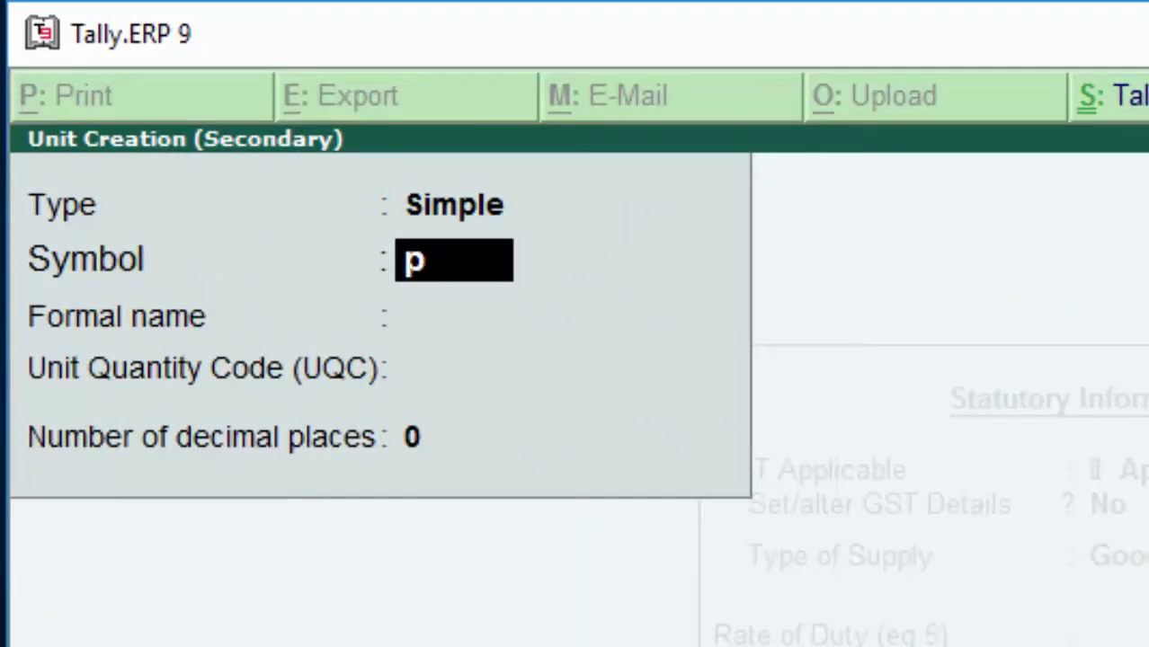
{"action": "type", "text": "cs"}
{"action": "key", "text": "Return"}
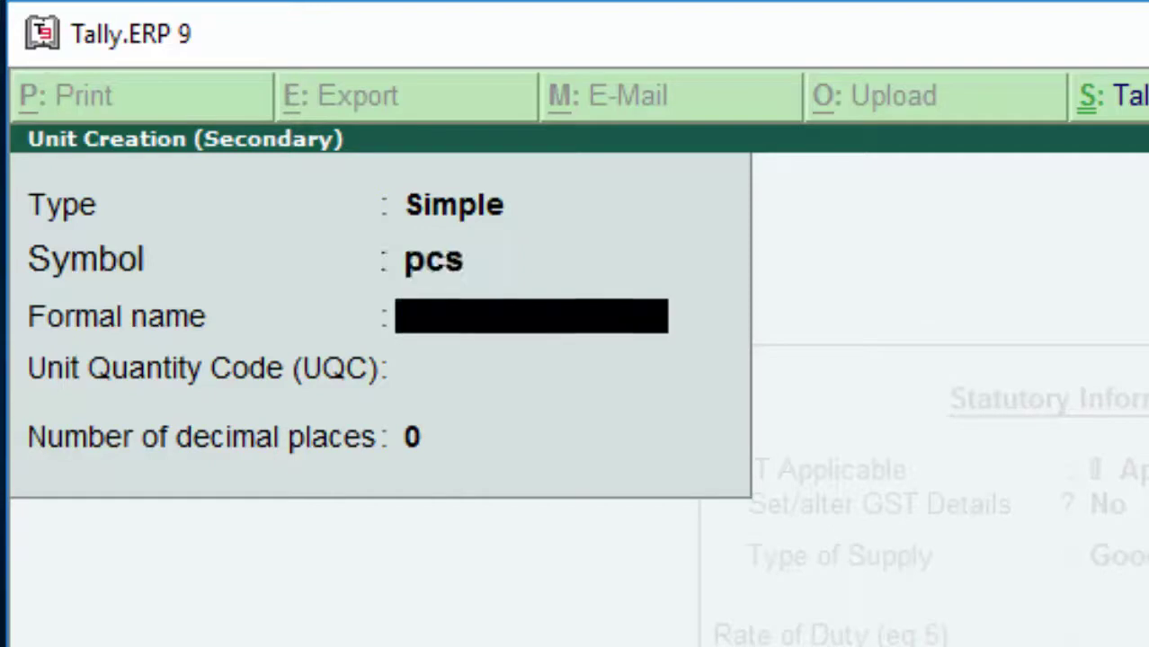
{"action": "type", "text": "Pi"}
{"action": "type", "text": "ece"}
{"action": "key", "text": "Return"}
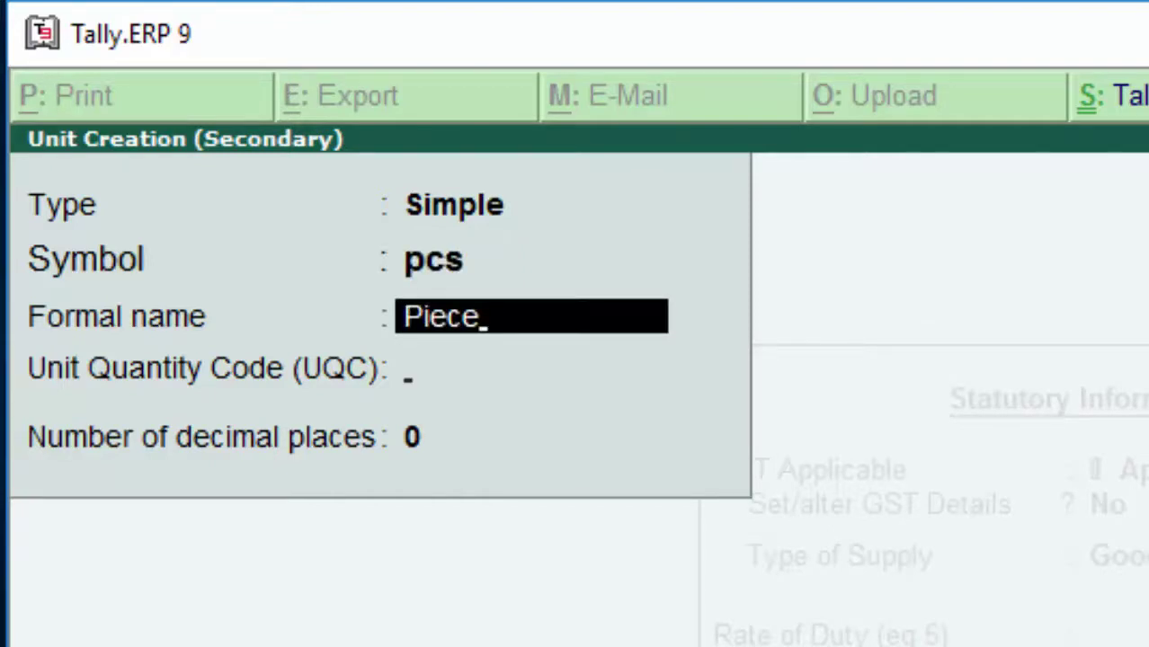
{"action": "type", "text": "p"}
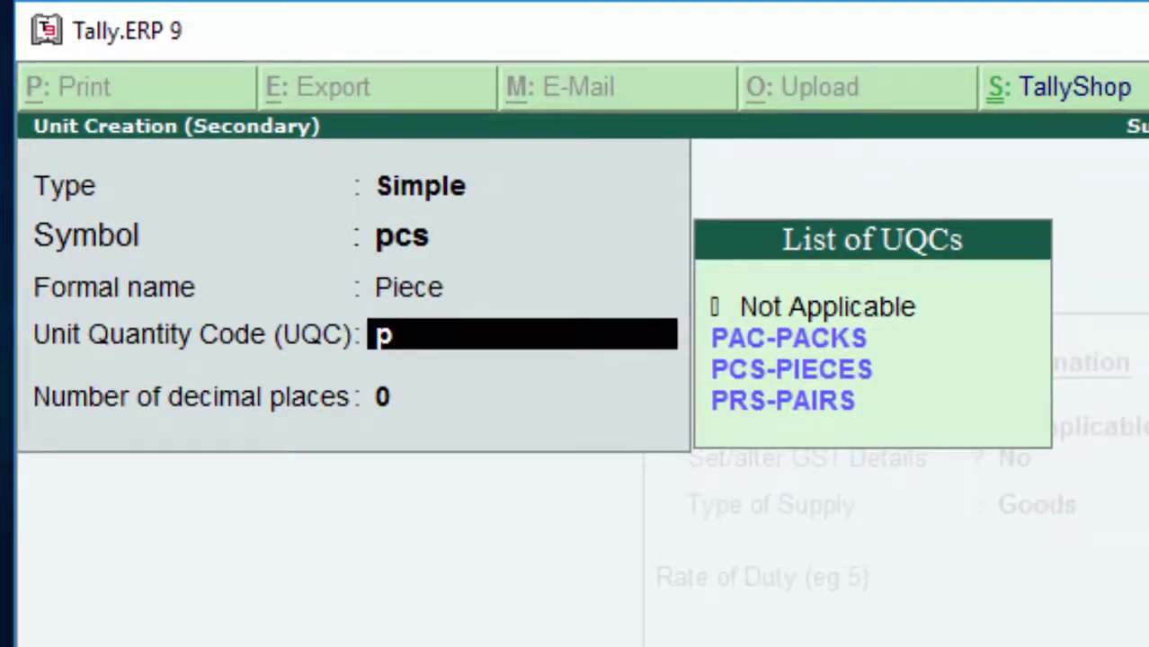
{"action": "key", "text": "Down"}
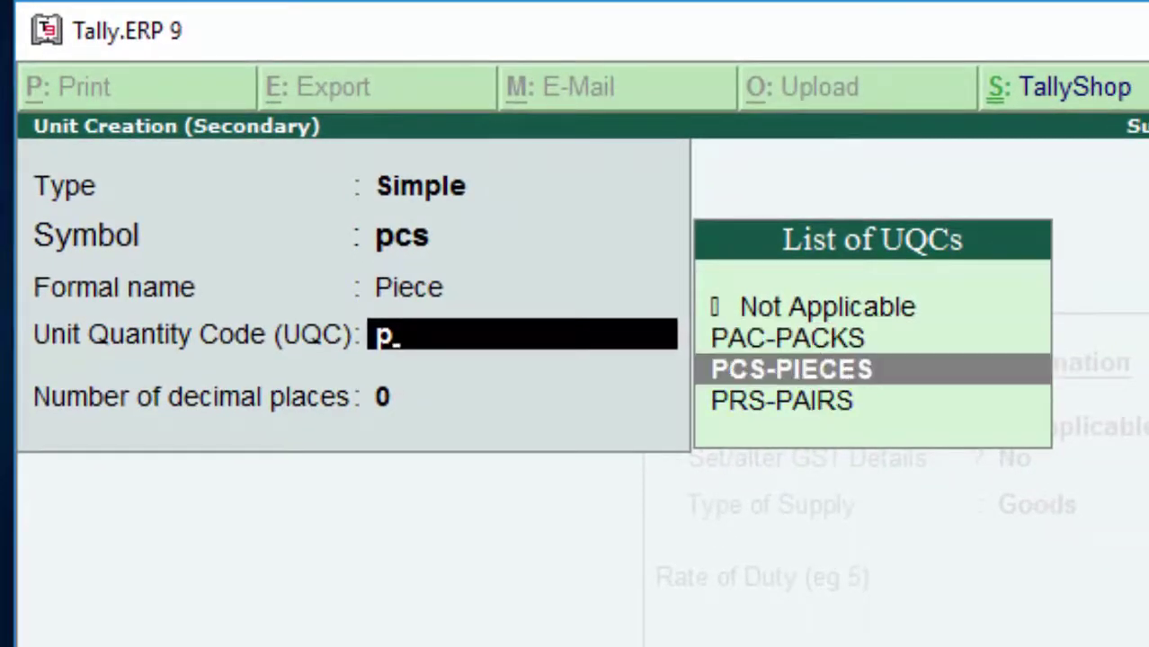
{"action": "key", "text": "Return"}
{"action": "key", "text": "Return"}
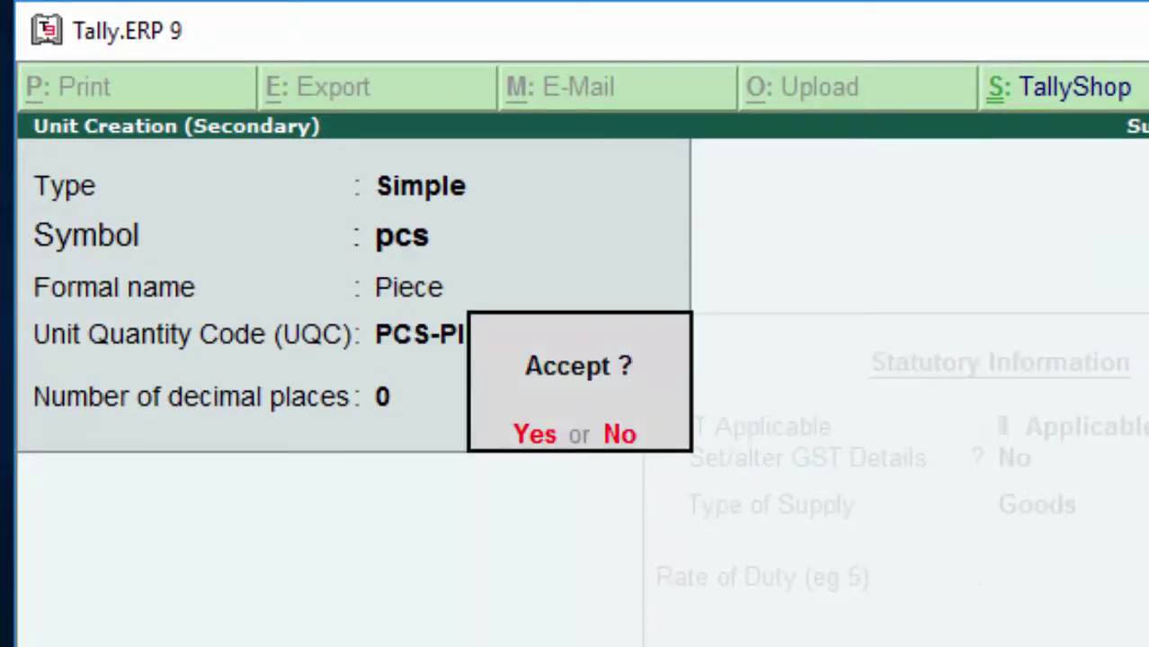
{"action": "key", "text": "y"}
{"action": "key", "text": "Return"}
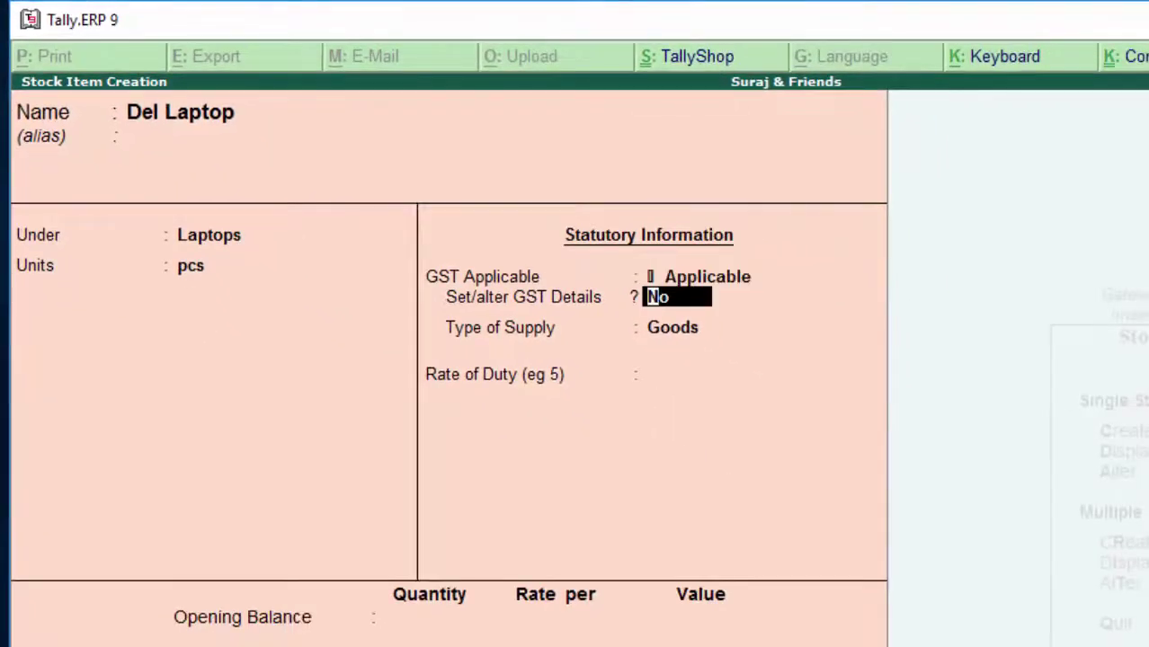
{"action": "key", "text": "Return"}
{"action": "key", "text": "Return"}
Save Del Laptop with duty 0, then enter Lenovo Laptop under Laptops in pcs.
{"action": "key", "text": "Return"}
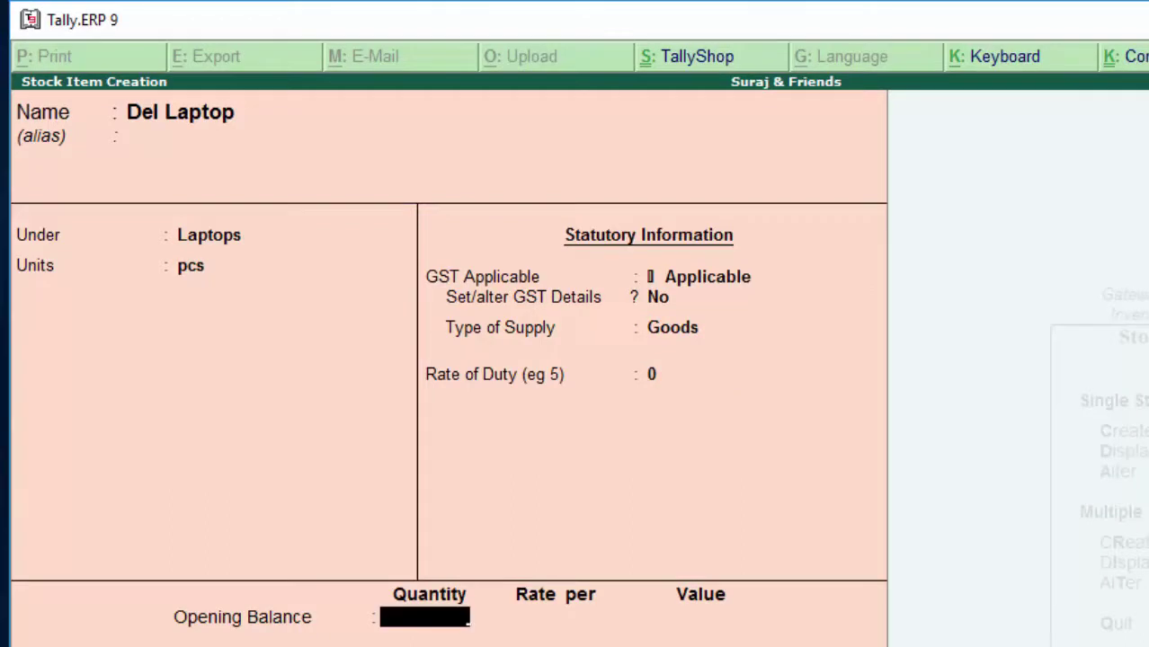
{"action": "key", "text": "Return"}
{"action": "key", "text": "y"}
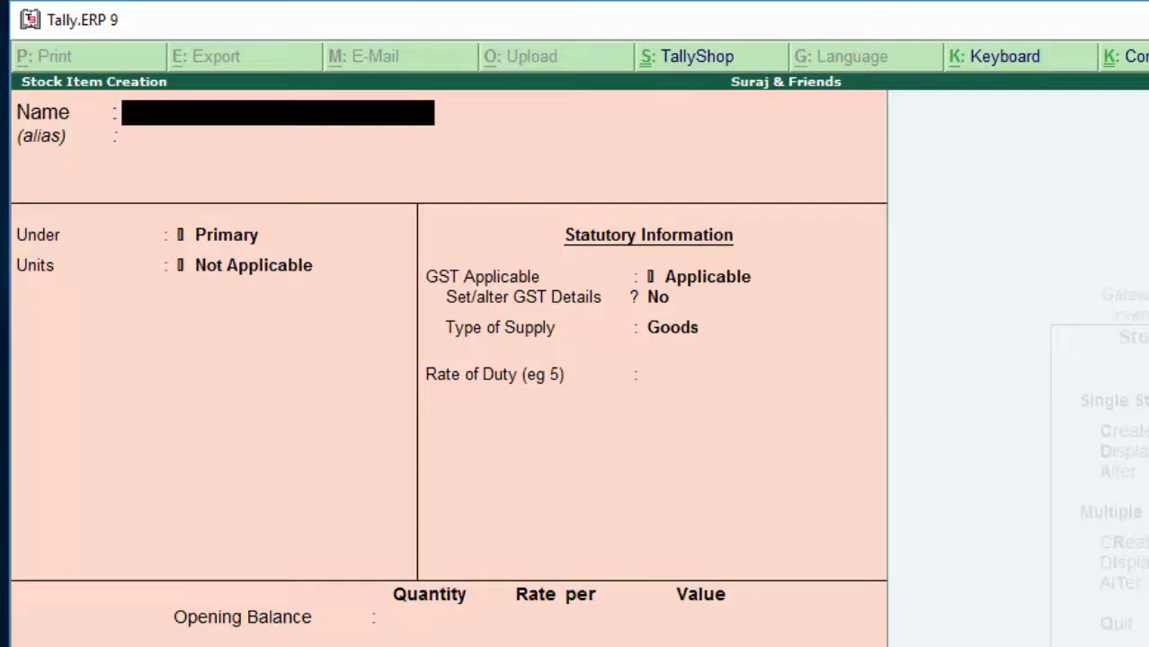
{"action": "type", "text": "L"}
{"action": "type", "text": "enov"}
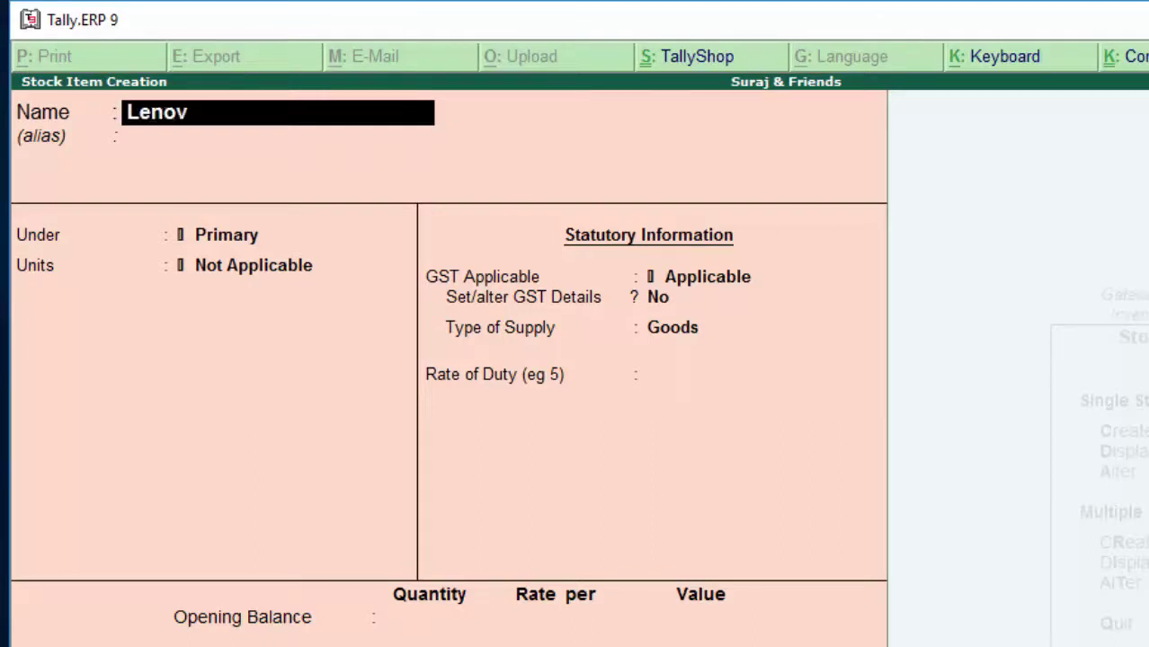
{"action": "type", "text": "o La"}
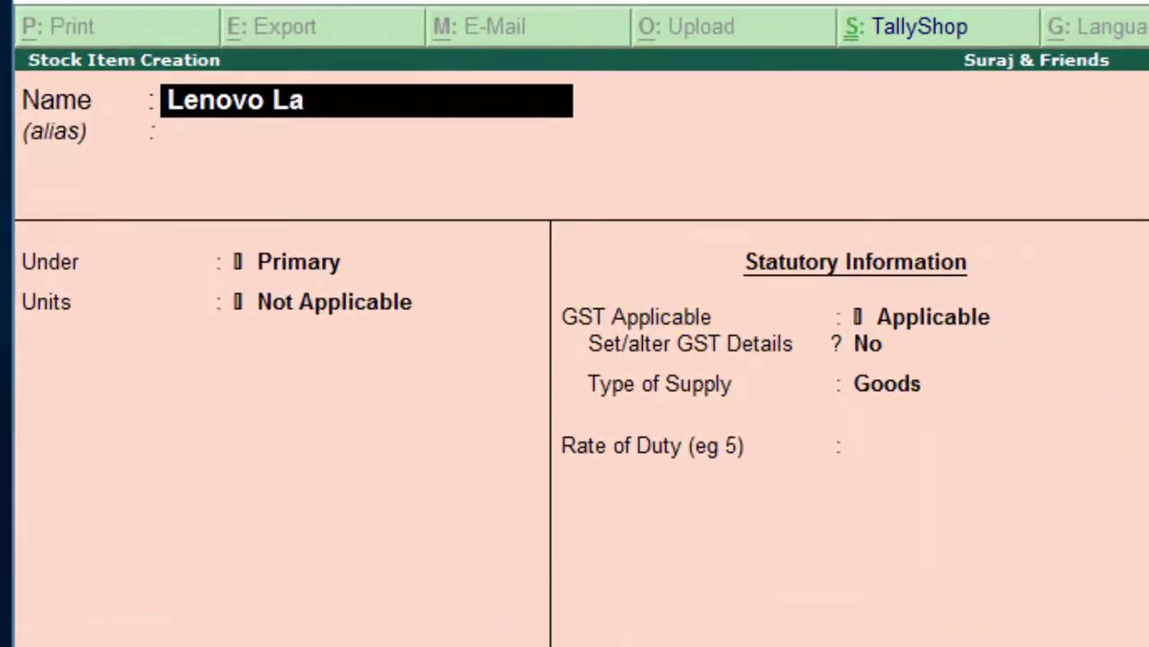
{"action": "type", "text": "ptop"}
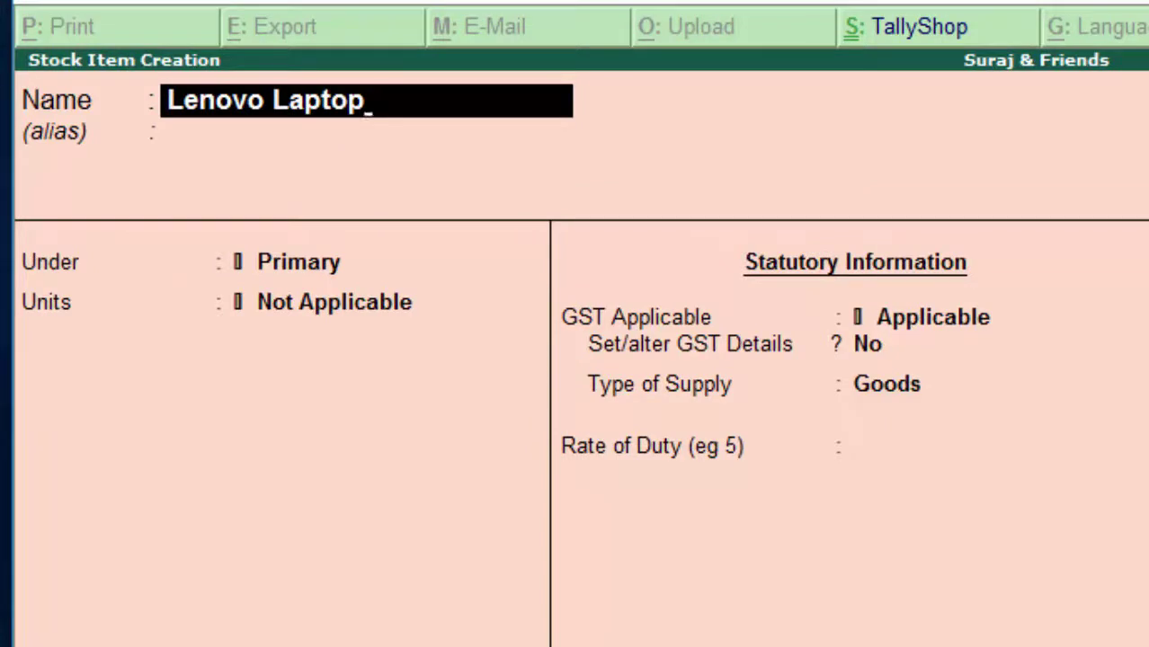
{"action": "key", "text": "Return"}
{"action": "key", "text": "Return"}
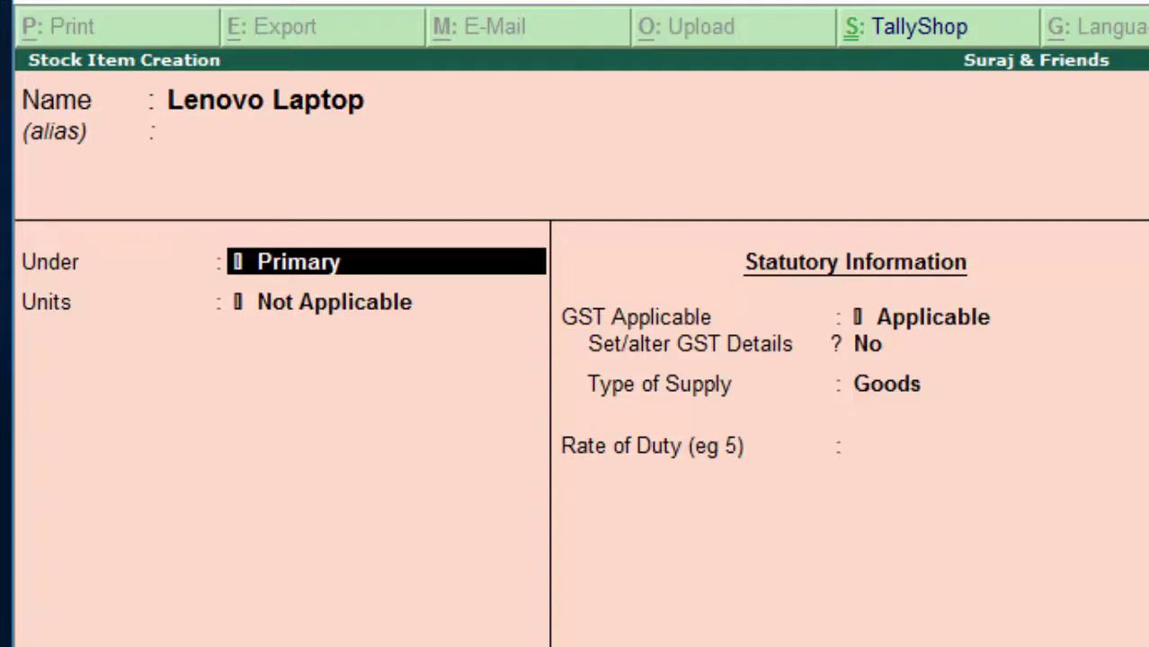
{"action": "type", "text": "Laptops"}
{"action": "key", "text": "Return"}
{"action": "type", "text": "pcs"}
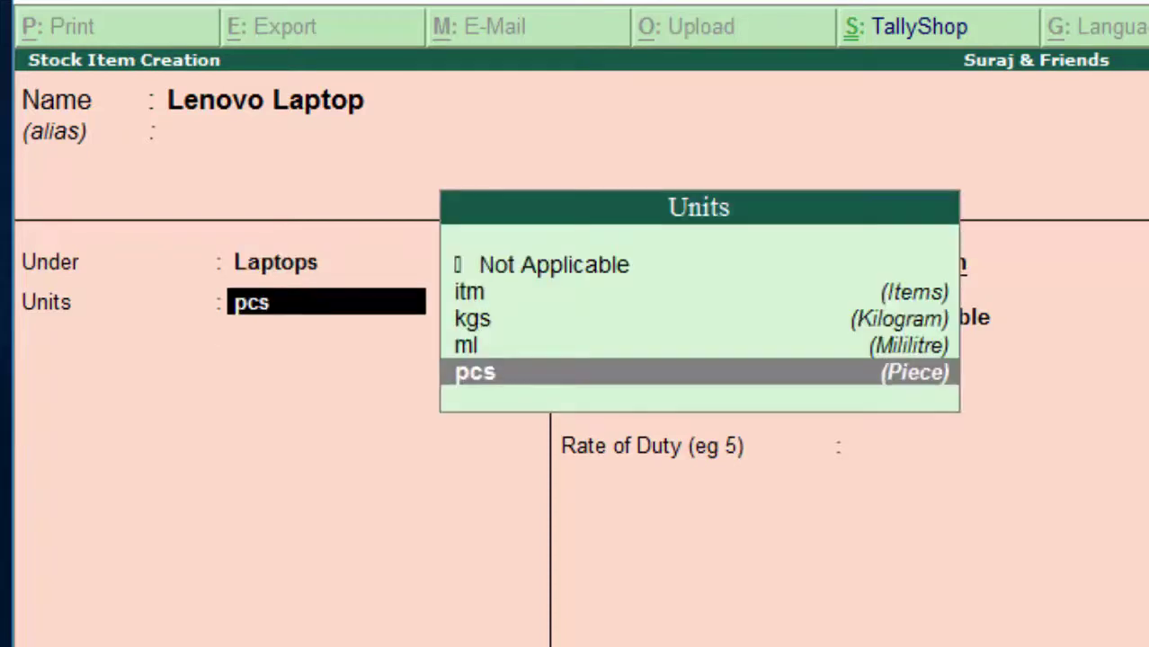
{"action": "key", "text": "Return"}
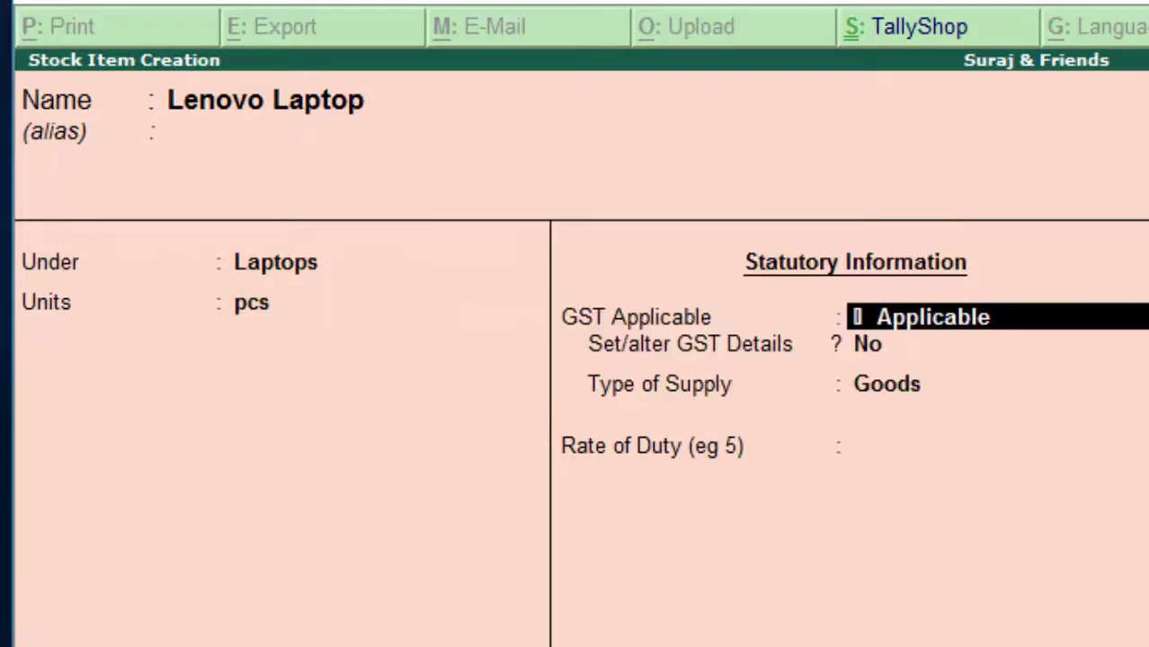
{"action": "key", "text": "Return"}
{"action": "key", "text": "Return"}
{"action": "key", "text": "Return"}
{"action": "key", "text": "Return"}
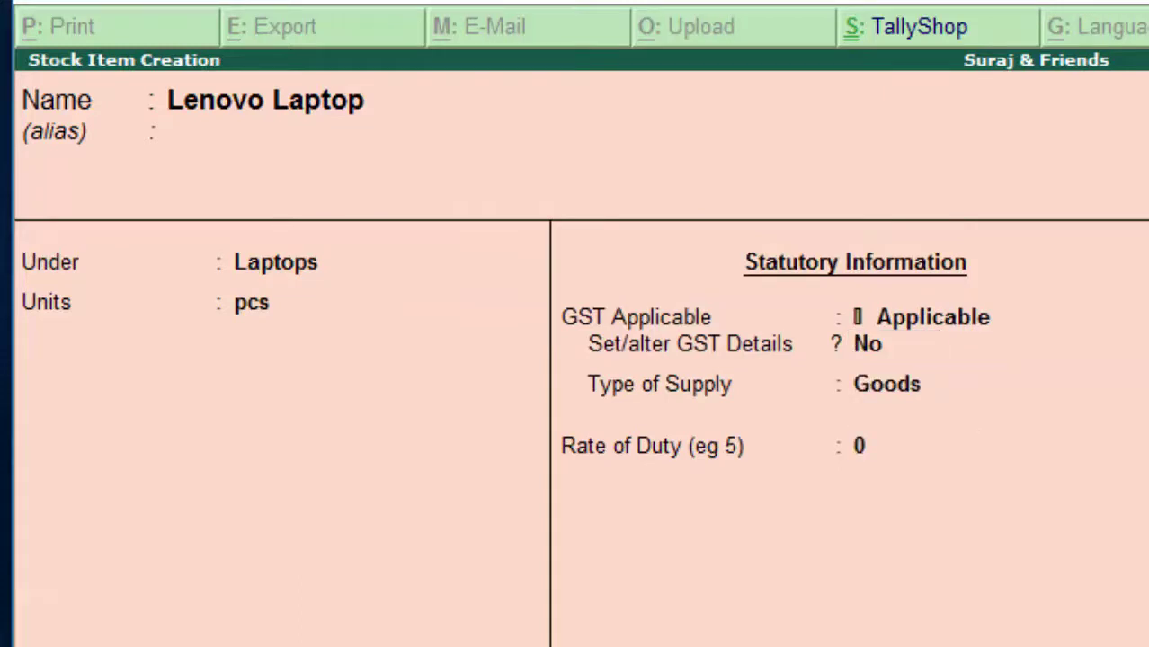
{"action": "key", "text": "Return"}
{"action": "key", "text": "Return"}
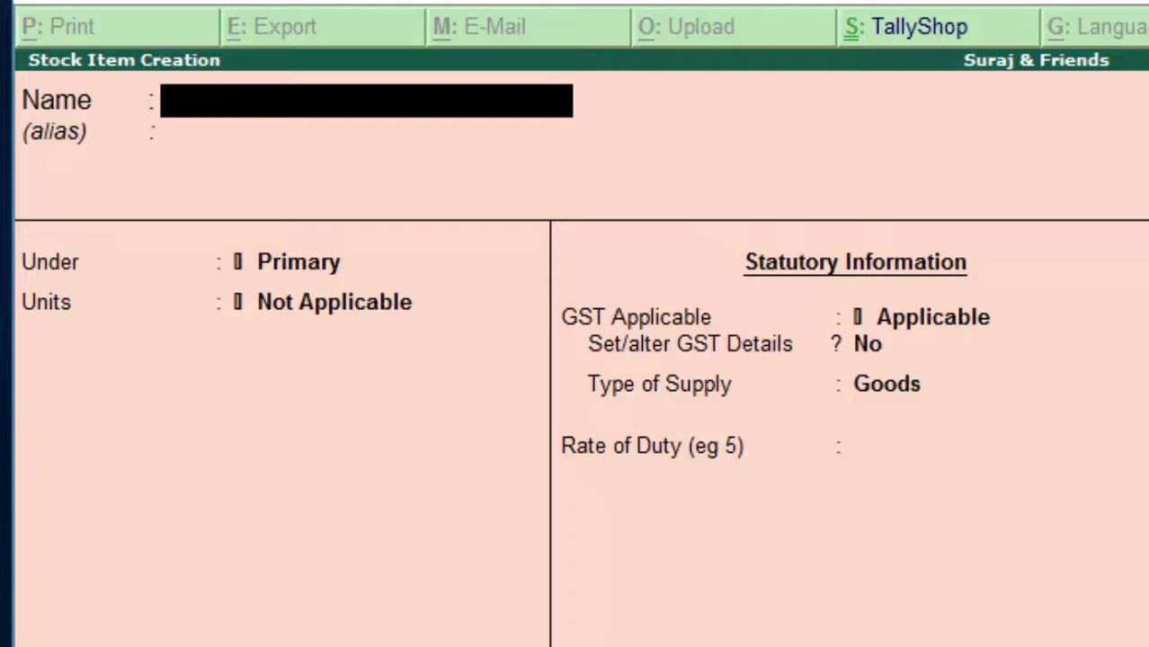
Save an Hp item under Laptops in pcs, then quit item creation.
{"action": "type", "text": "Hp"}
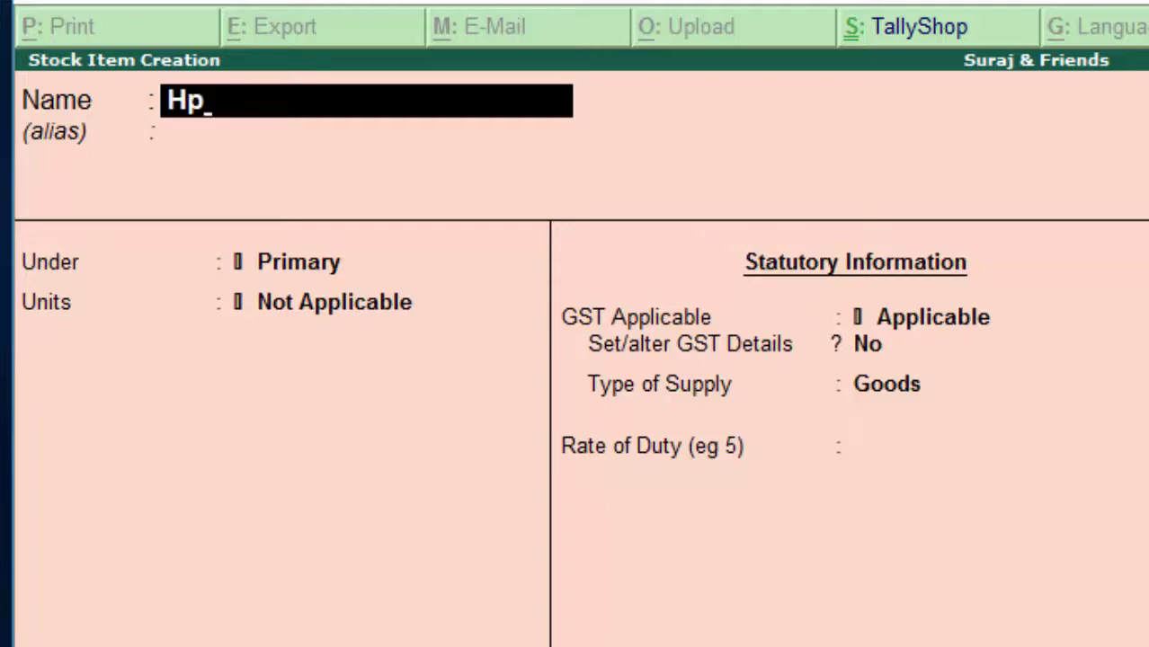
{"action": "key", "text": "Return"}
{"action": "key", "text": "Return"}
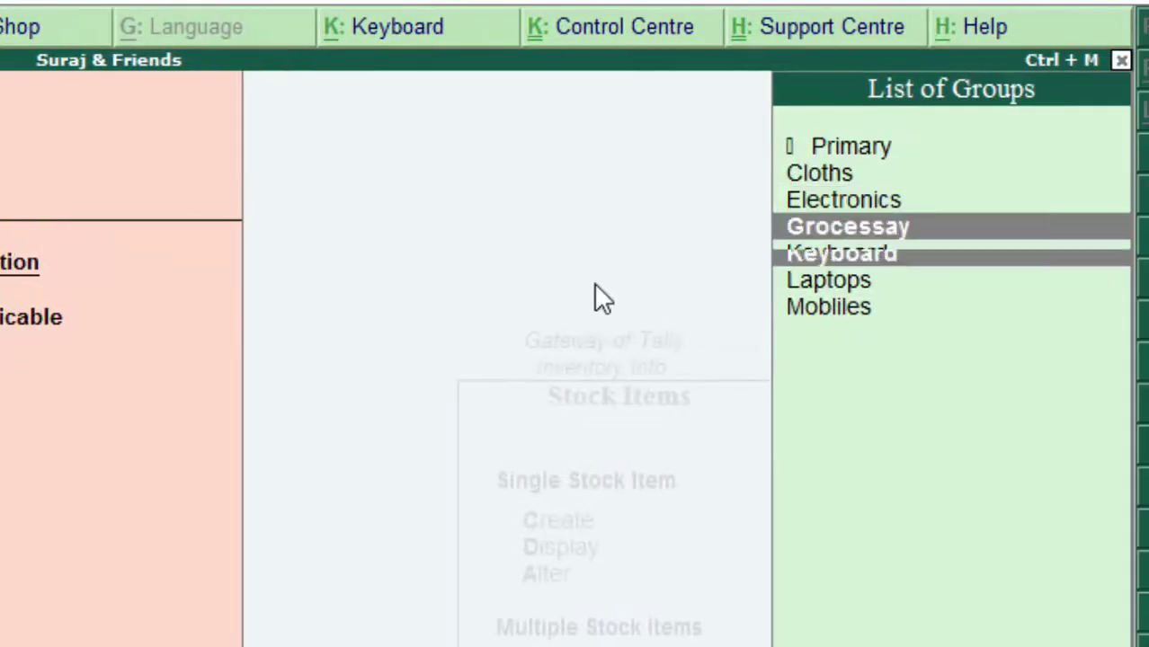
{"action": "key", "text": "Down"}
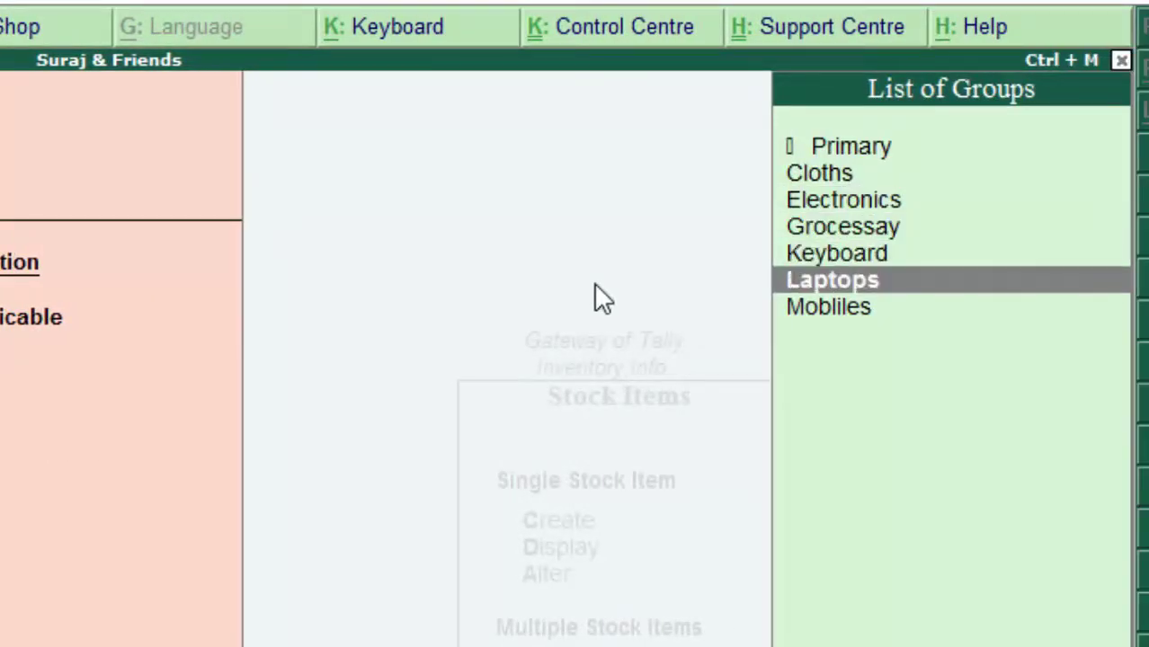
{"action": "key", "text": "Return"}
{"action": "key", "text": "Return"}
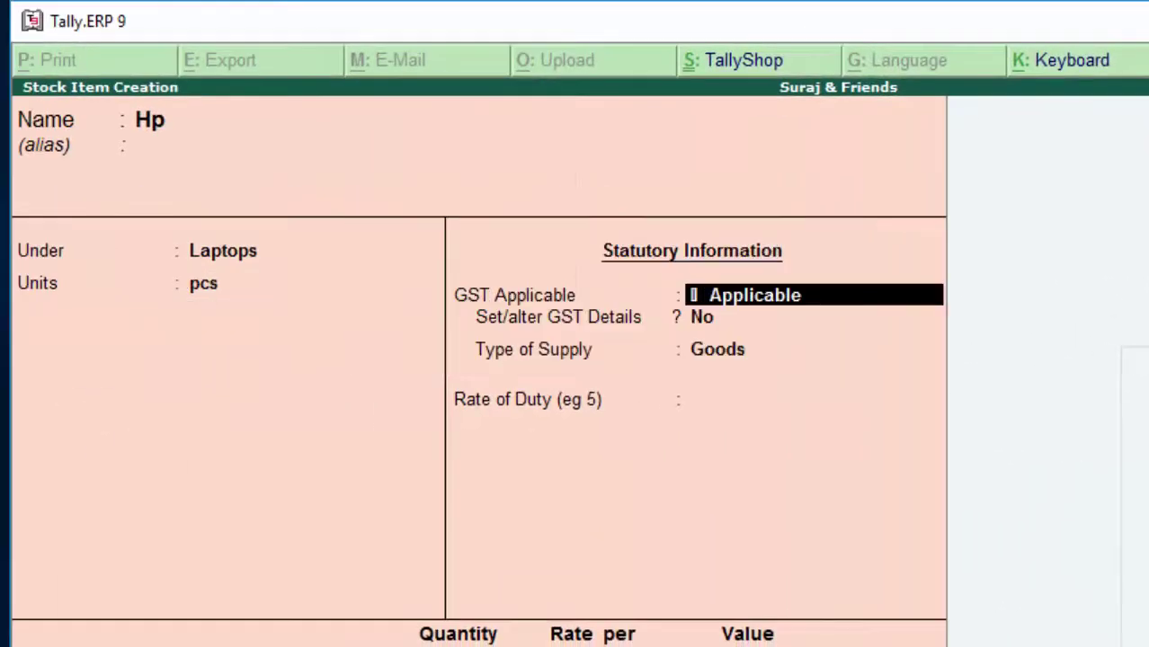
{"action": "key", "text": "Return"}
{"action": "key", "text": "Return"}
{"action": "key", "text": "Return"}
{"action": "key", "text": "Return"}
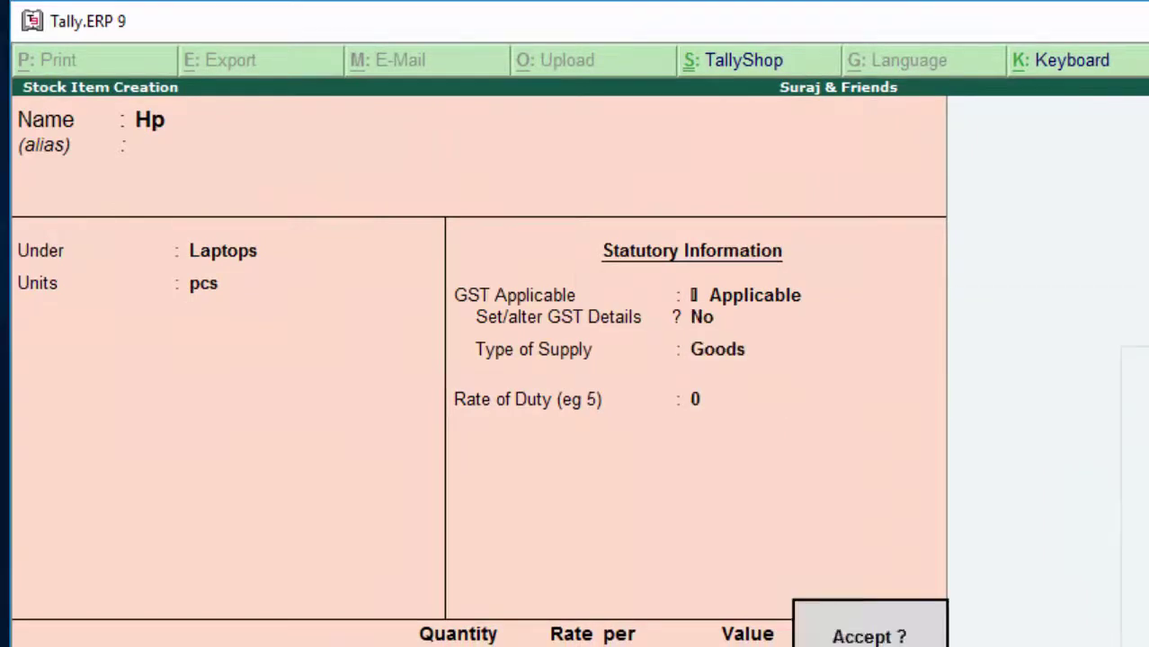
{"action": "key", "text": "Return"}
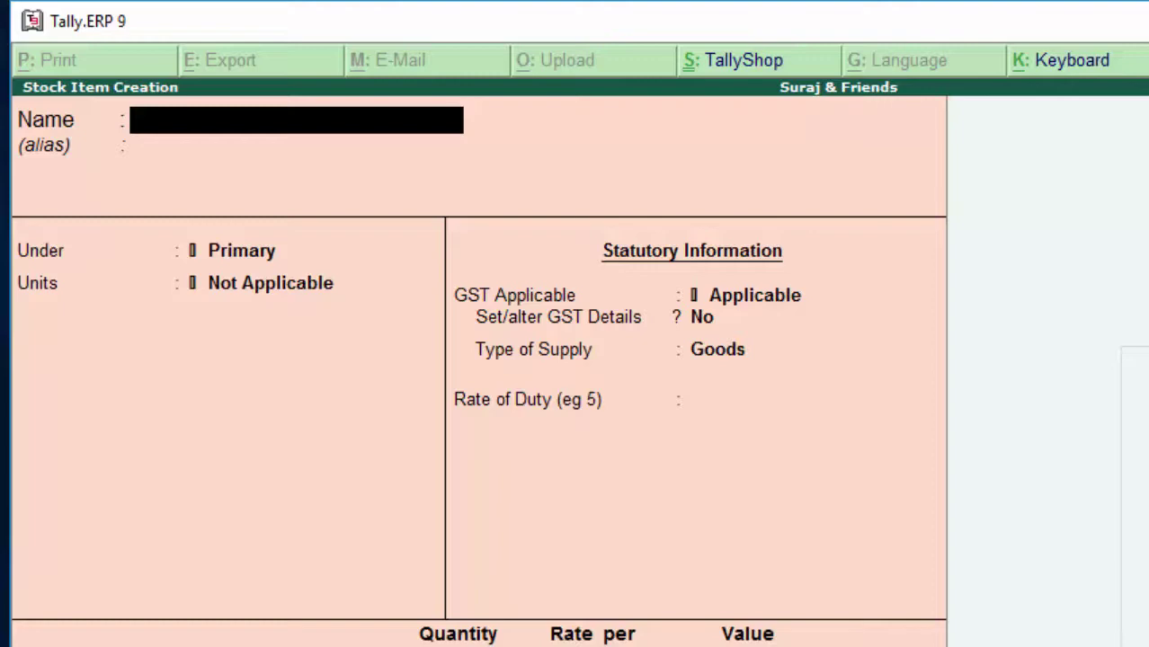
{"action": "key", "text": "Escape"}
{"action": "key", "text": "Return"}
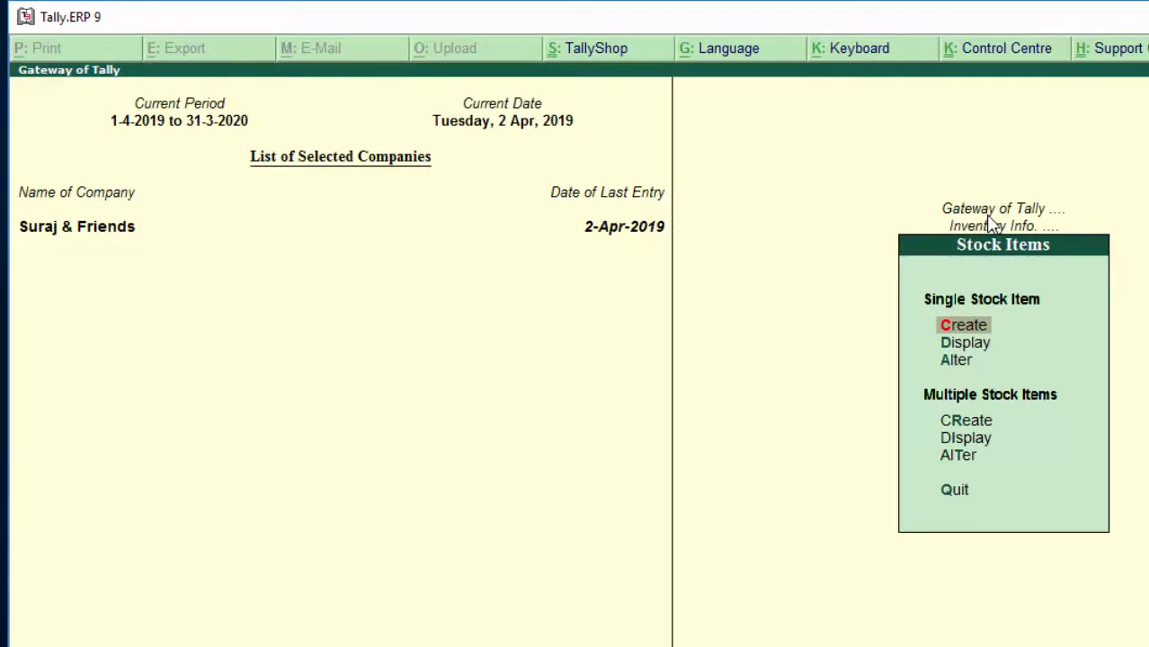
Create stock item QHMPL under the Keyboard group with itm units and duty rate 0.
{"action": "key", "text": "Return"}
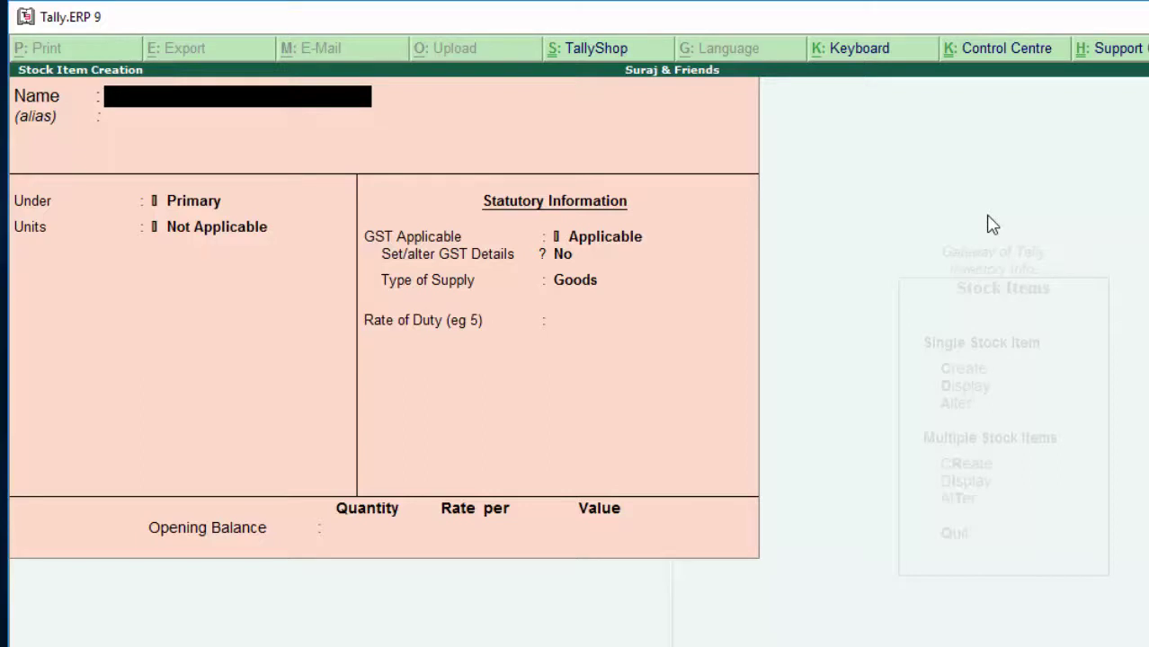
{"action": "type", "text": "Q"}
{"action": "type", "text": "HMP"}
{"action": "type", "text": "L"}
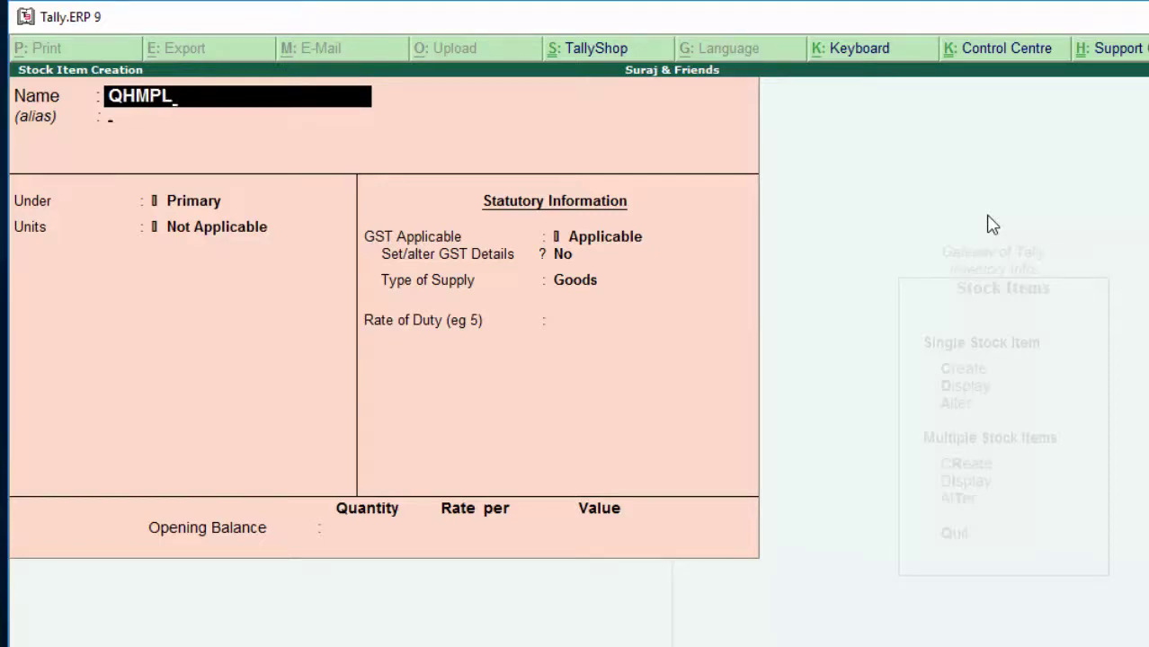
{"action": "key", "text": "Return"}
{"action": "key", "text": "Return"}
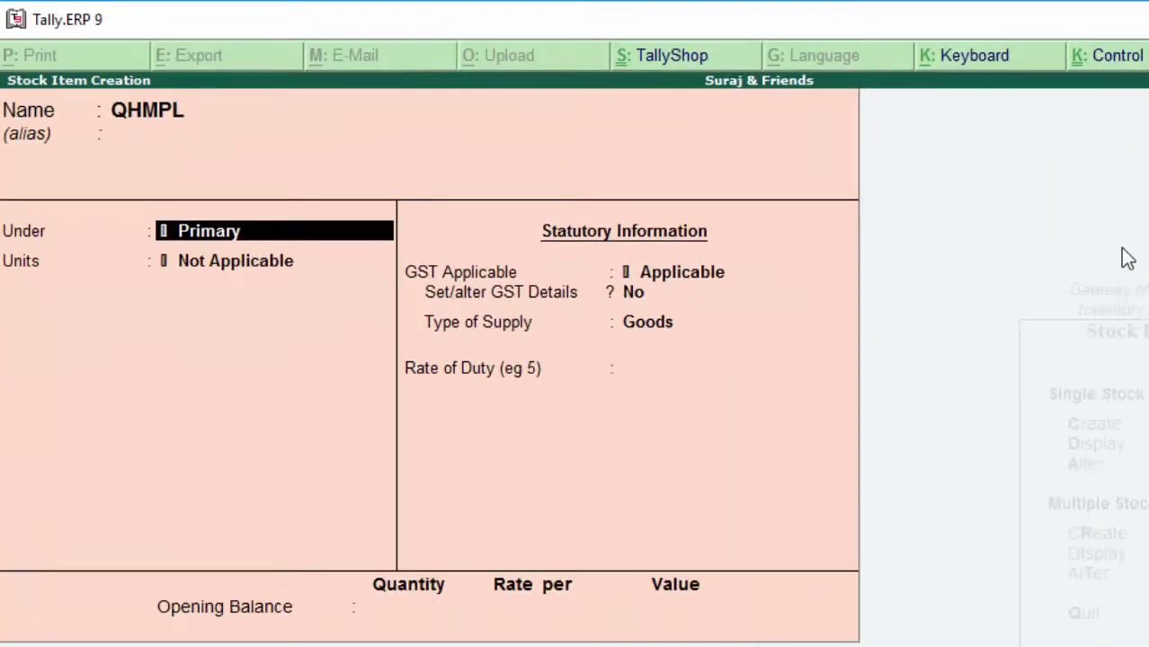
{"action": "type", "text": "k"}
{"action": "key", "text": "Return"}
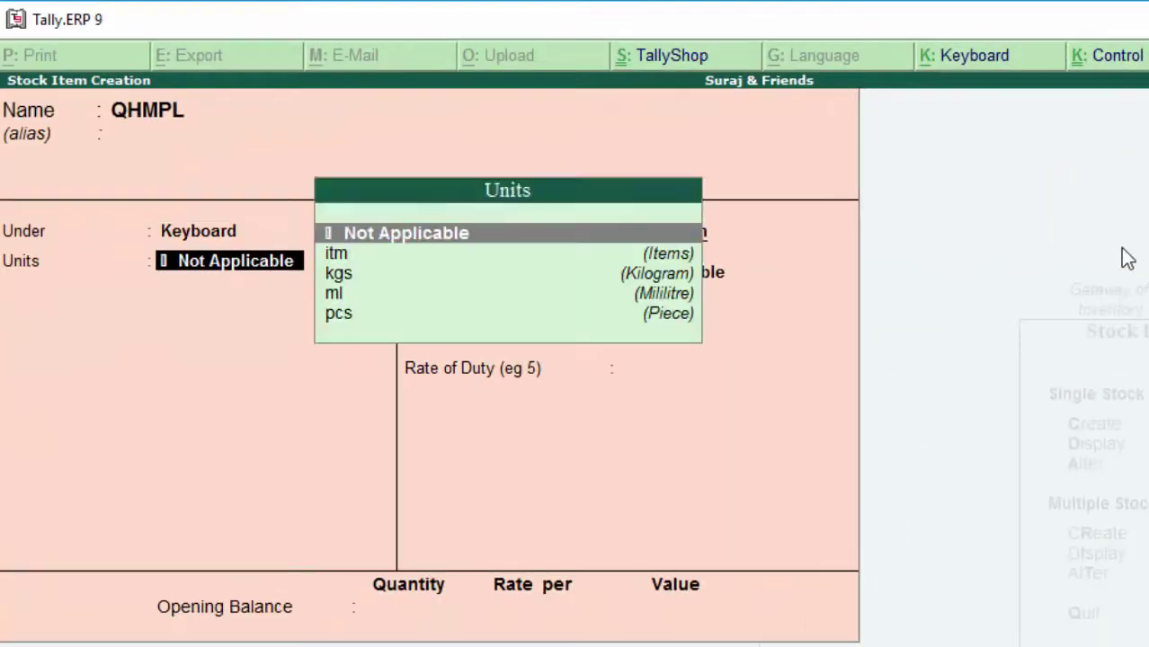
{"action": "key", "text": "Down"}
{"action": "key", "text": "Return"}
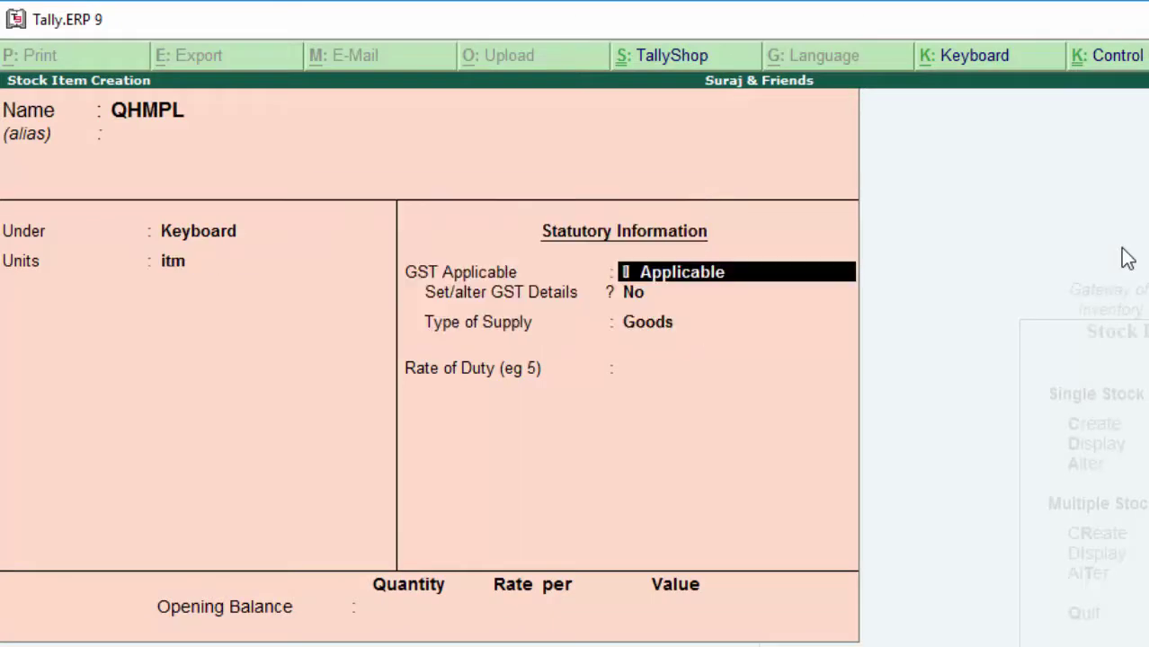
{"action": "key", "text": "Return"}
{"action": "key", "text": "Return"}
{"action": "key", "text": "Return"}
{"action": "key", "text": "Return"}
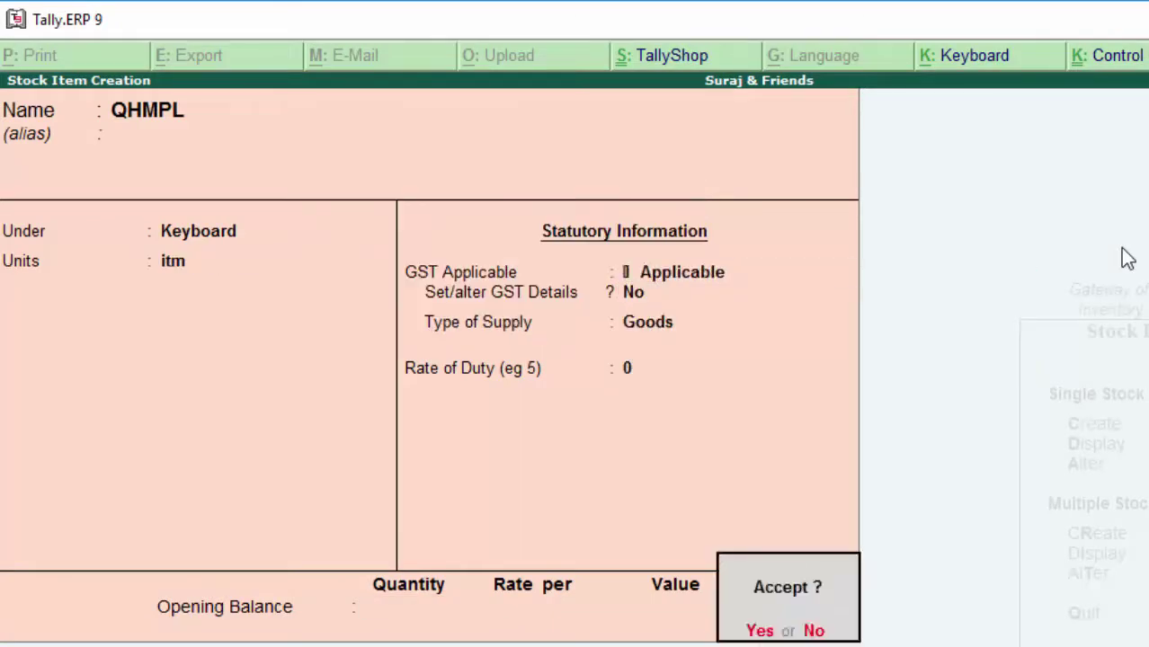
{"action": "key", "text": "Return"}
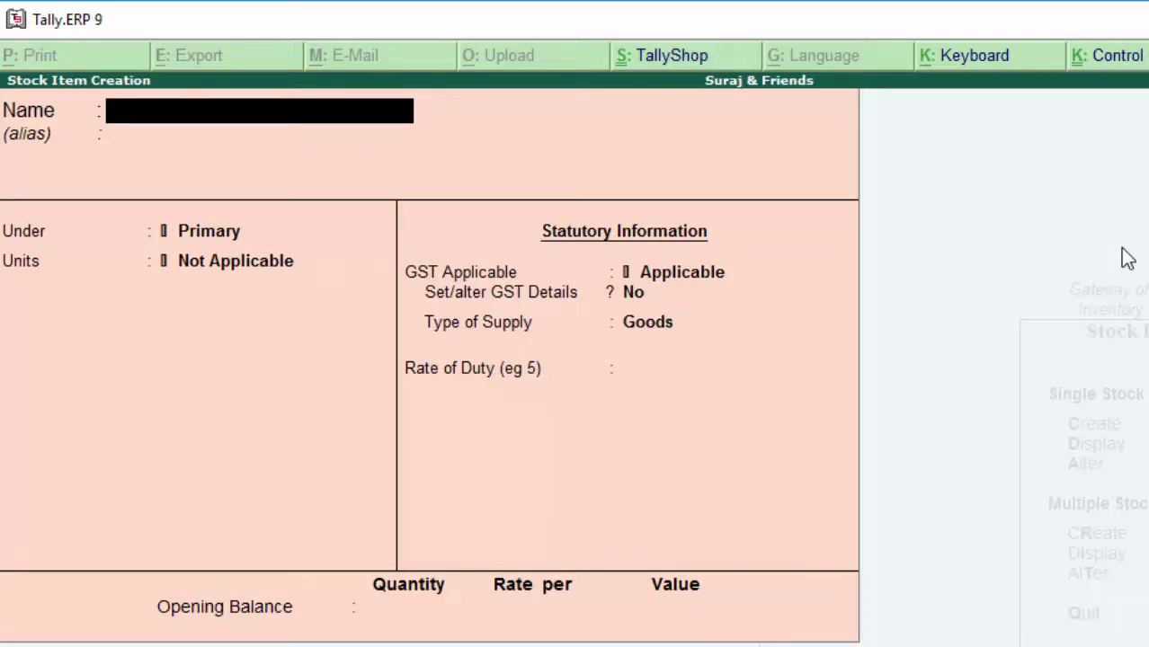
Add stock item Lenovo under the Keyboard group in itm units.
{"action": "type", "text": "Levo"}
{"action": "key", "text": "BackSpace"}
{"action": "key", "text": "BackSpace"}
{"action": "type", "text": "novo"}
{"action": "key", "text": "Return"}
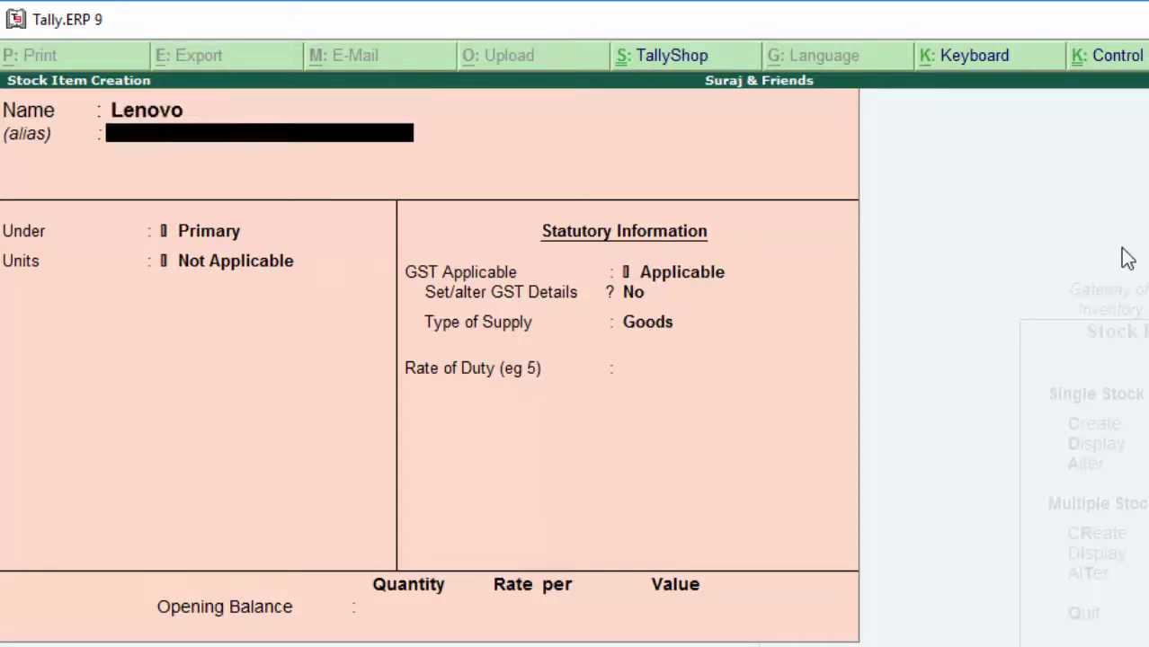
{"action": "key", "text": "Return"}
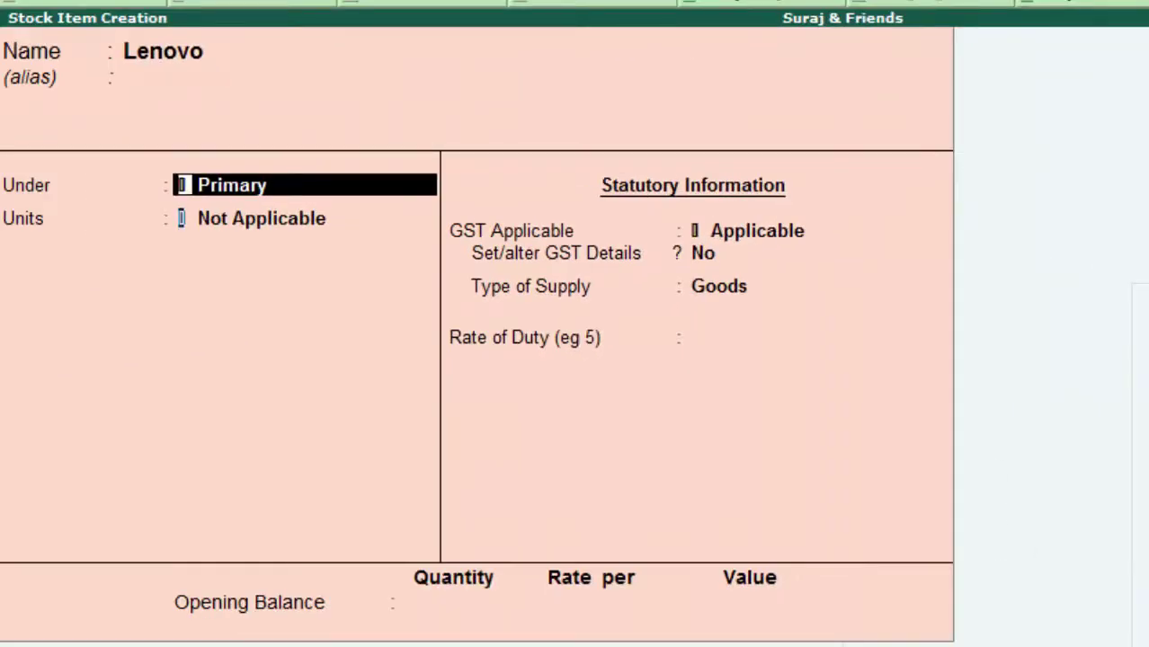
{"action": "type", "text": "Keyboard"}
{"action": "key", "text": "Return"}
{"action": "type", "text": "itm"}
{"action": "key", "text": "Return"}
{"action": "key", "text": "Return"}
{"action": "key", "text": "Return"}
{"action": "key", "text": "Return"}
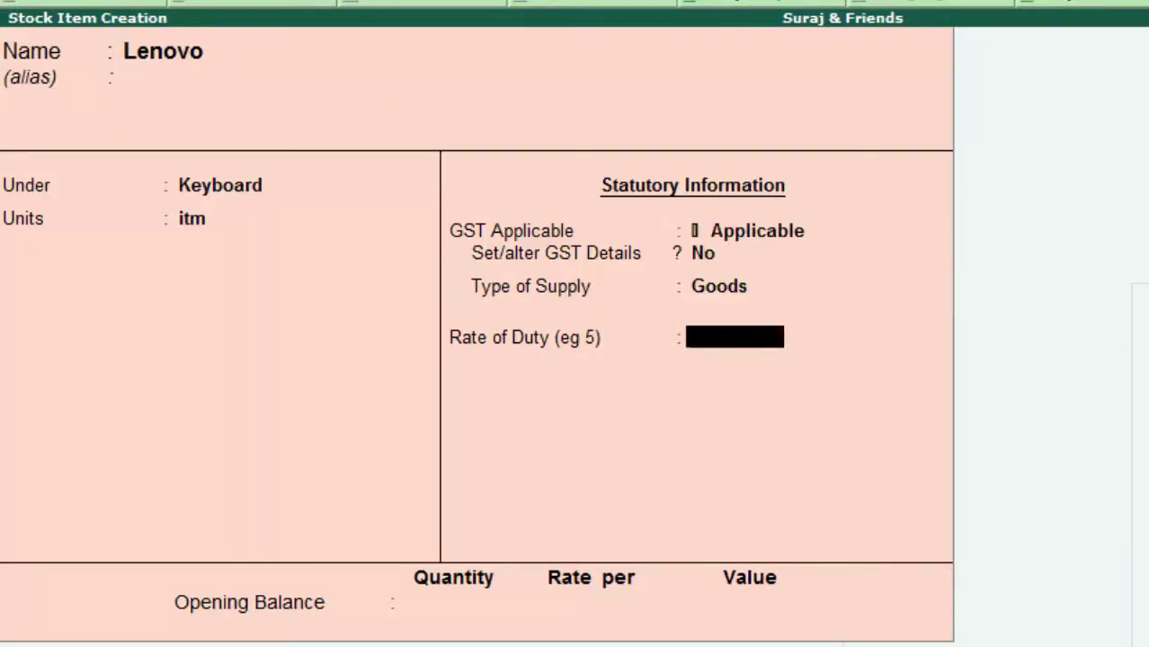
{"action": "key", "text": "Return"}
{"action": "key", "text": "Return"}
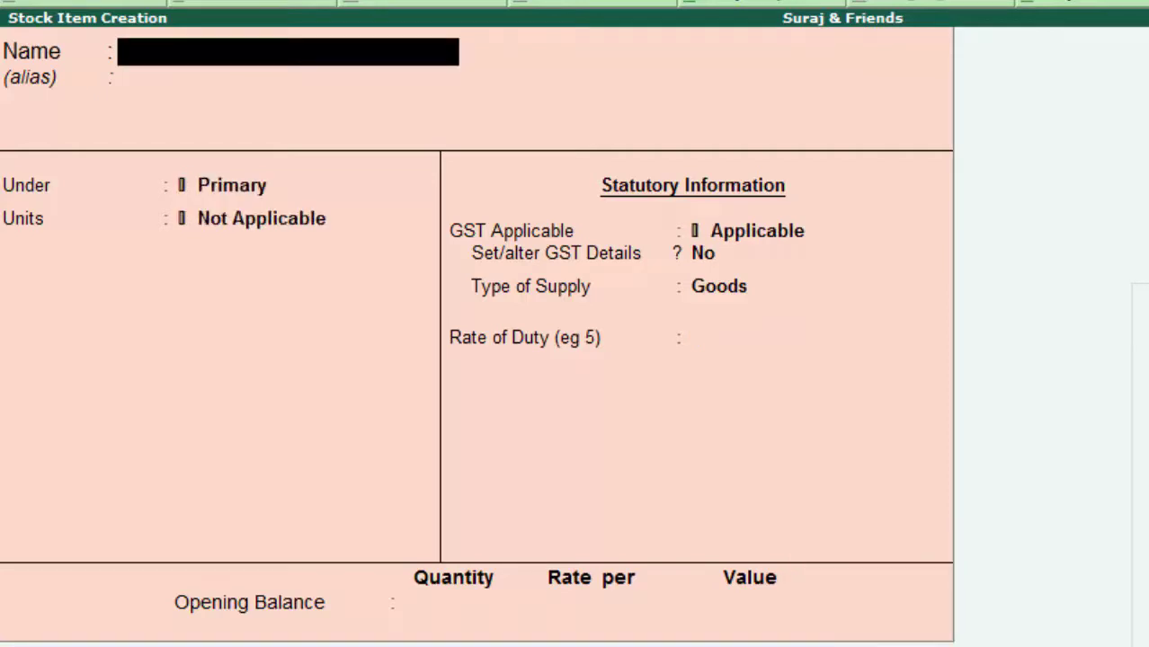
Quit the empty stock item creation form and return to the Gateway of Tally.
{"action": "key", "text": "Escape"}
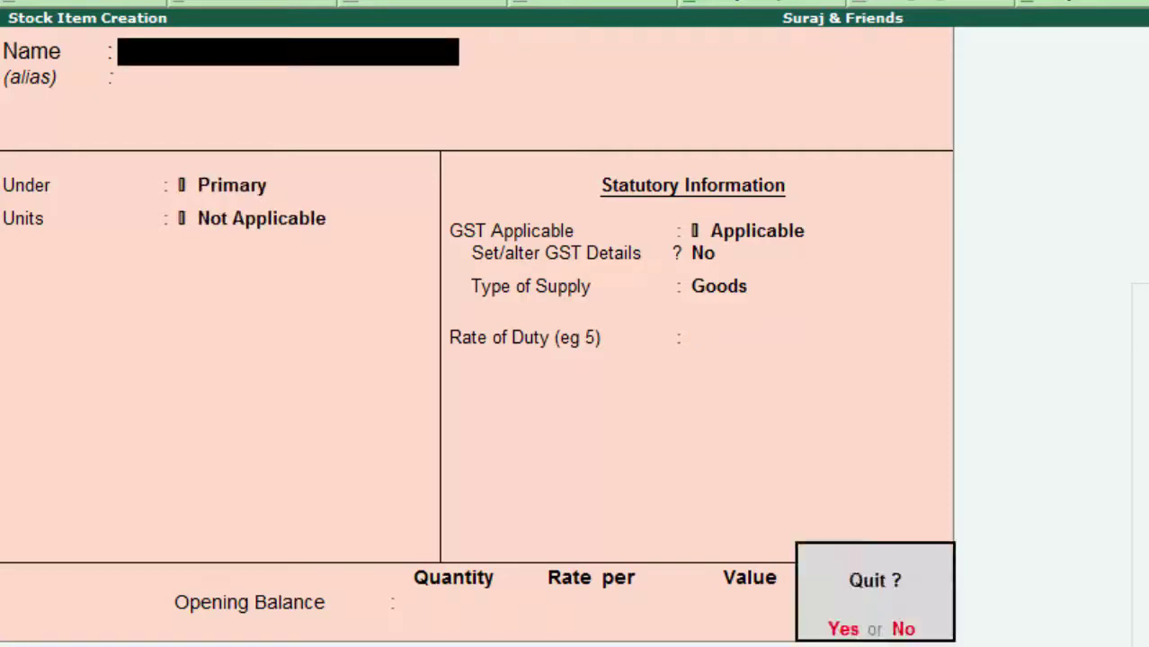
{"action": "key", "text": "Return"}
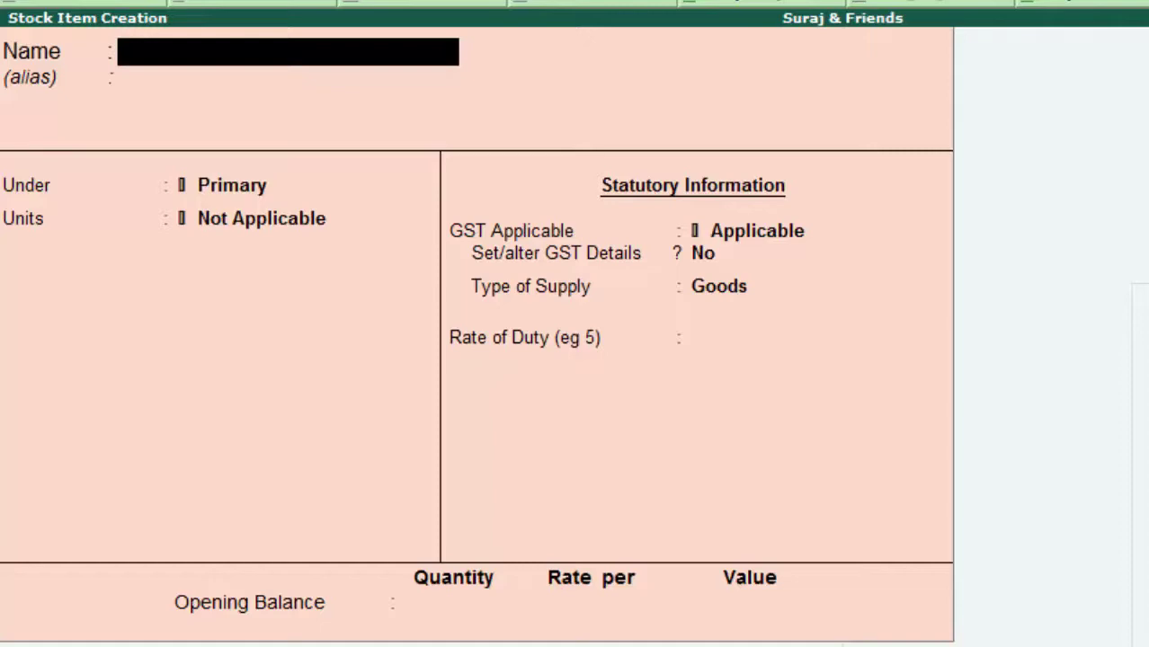
{"action": "key", "text": "Escape"}
{"action": "key", "text": "Return"}
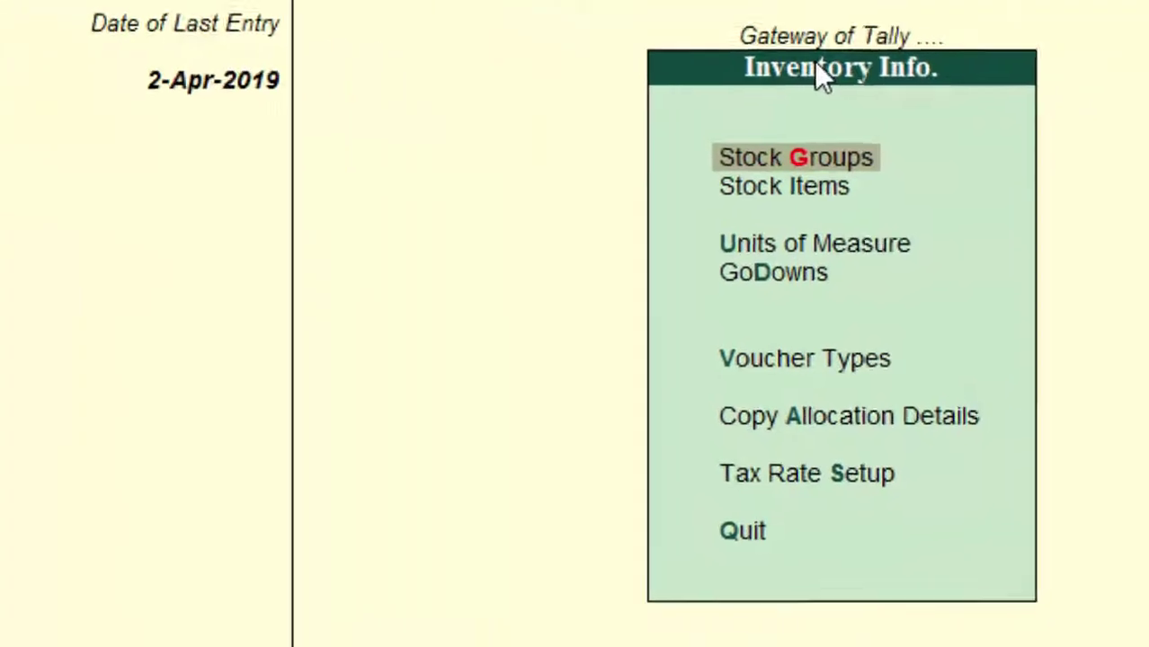
Display the list of existing stock groups, then close it.
{"action": "key", "text": "Return"}
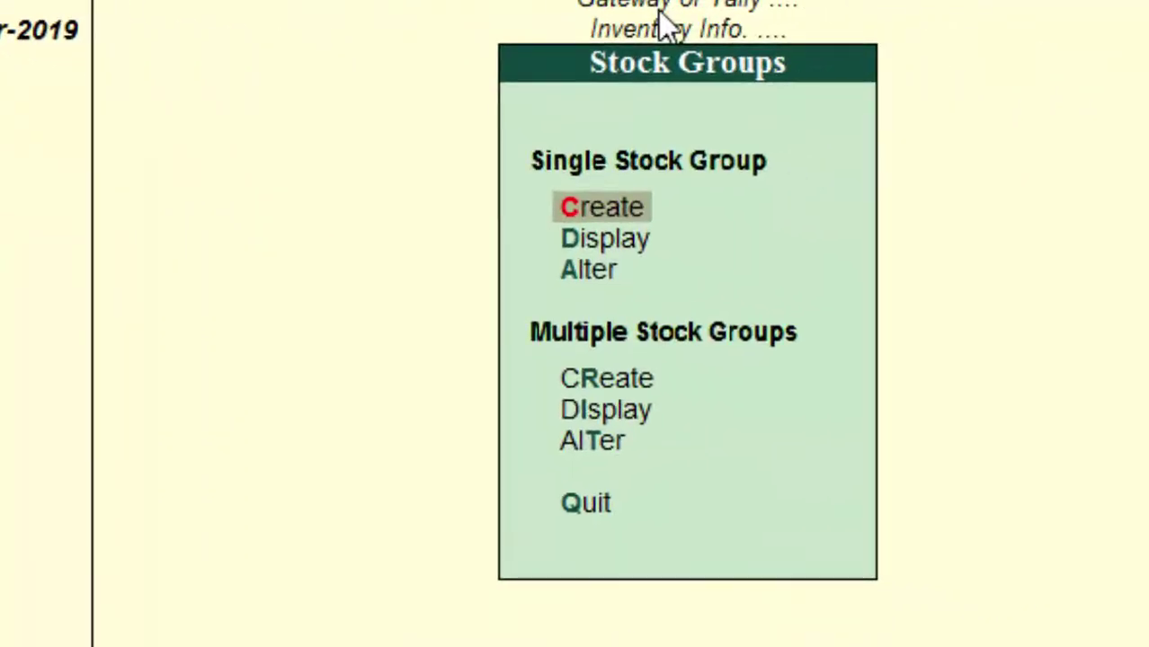
{"action": "key", "text": "Down"}
{"action": "key", "text": "Return"}
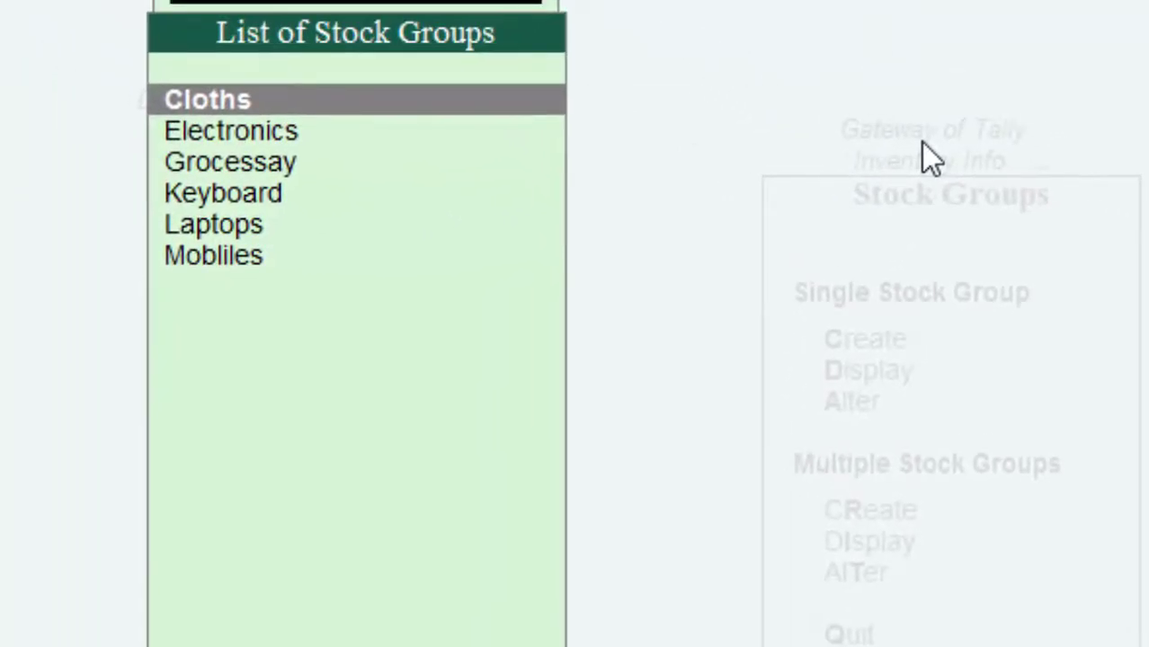
{"action": "key", "text": "Escape"}
{"action": "key", "text": "Escape"}
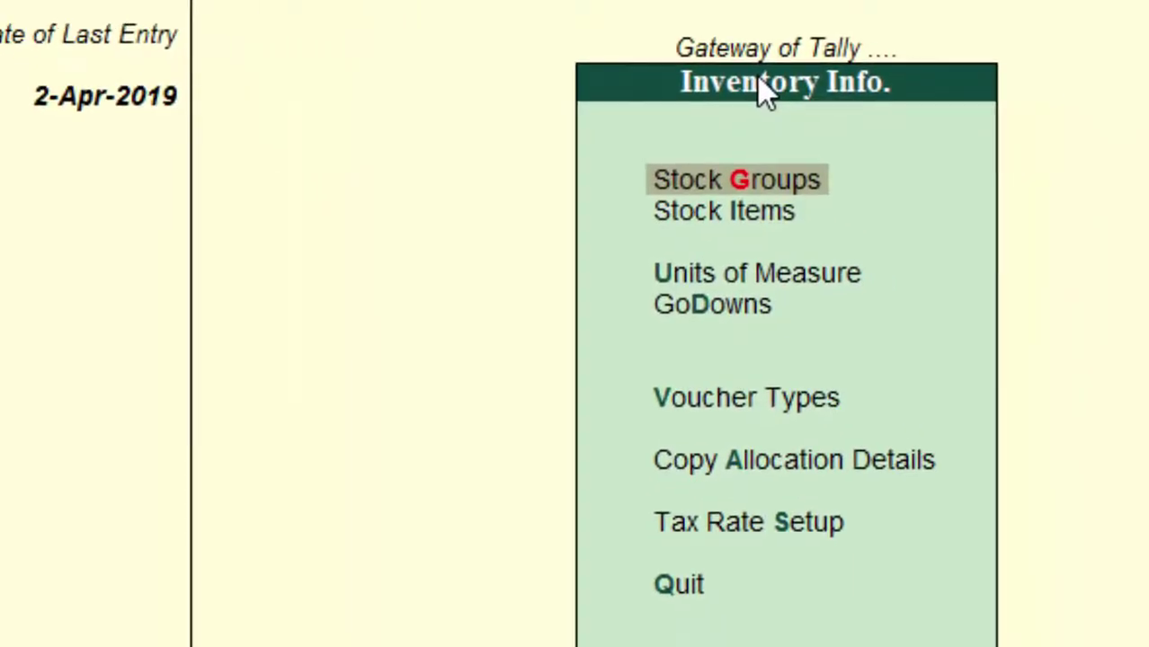
Create stock item Motorola under the Mobliles group with itm units.
{"action": "key", "text": "Down"}
{"action": "key", "text": "Return"}
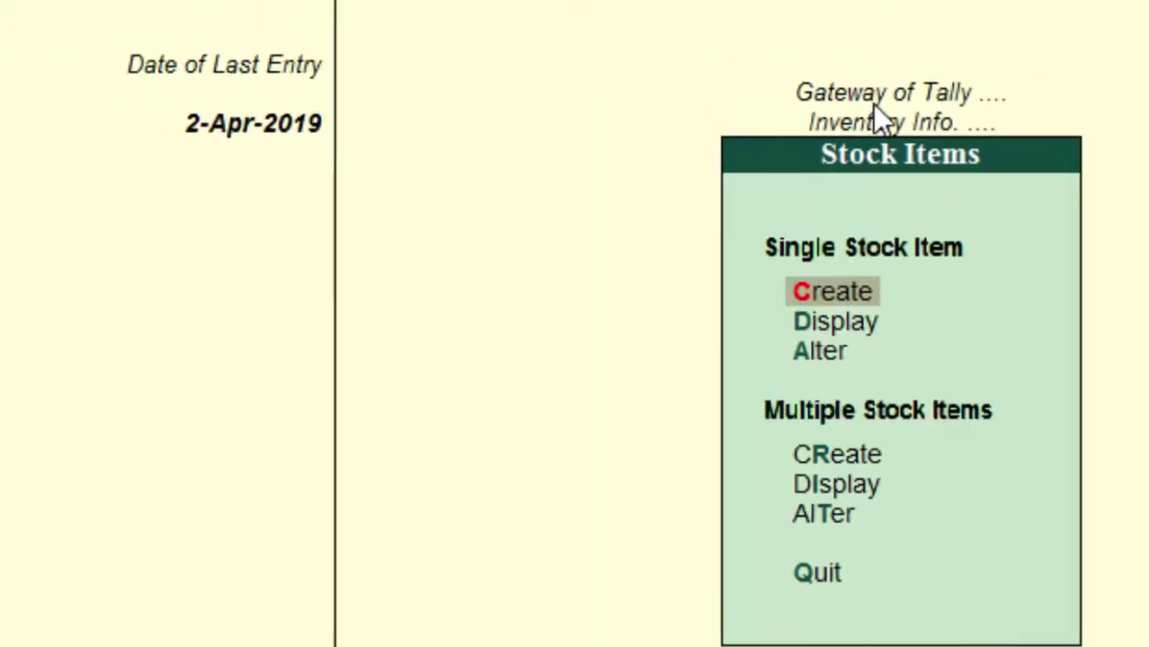
{"action": "key", "text": "Return"}
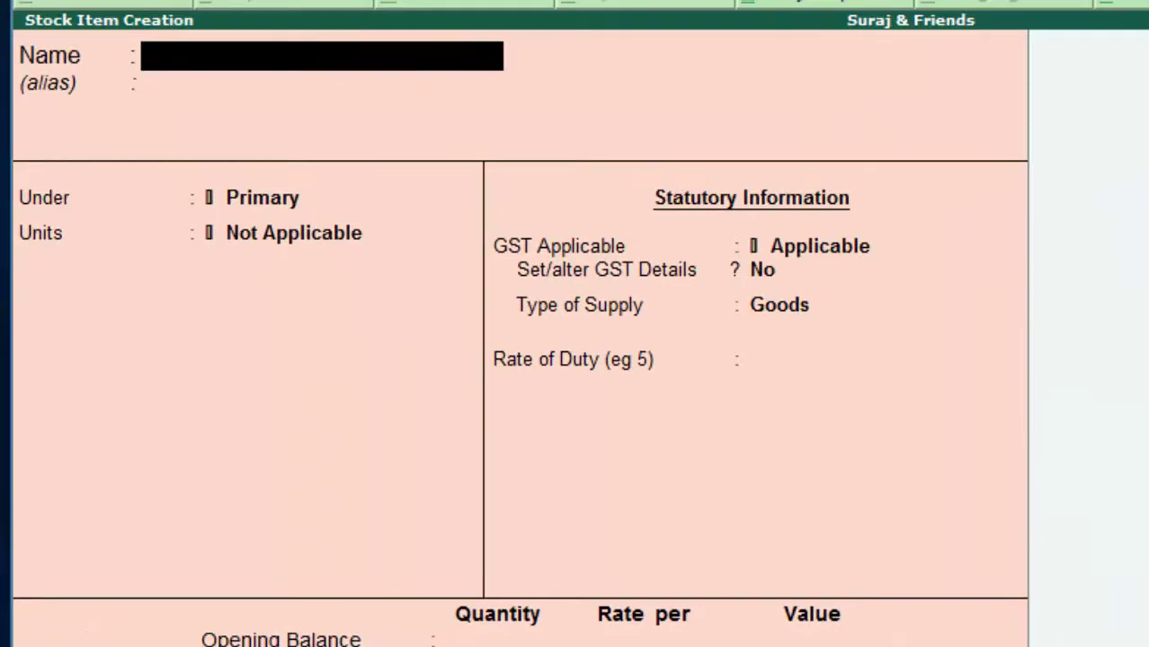
{"action": "type", "text": "Mot"}
{"action": "type", "text": "orola"}
{"action": "key", "text": "Return"}
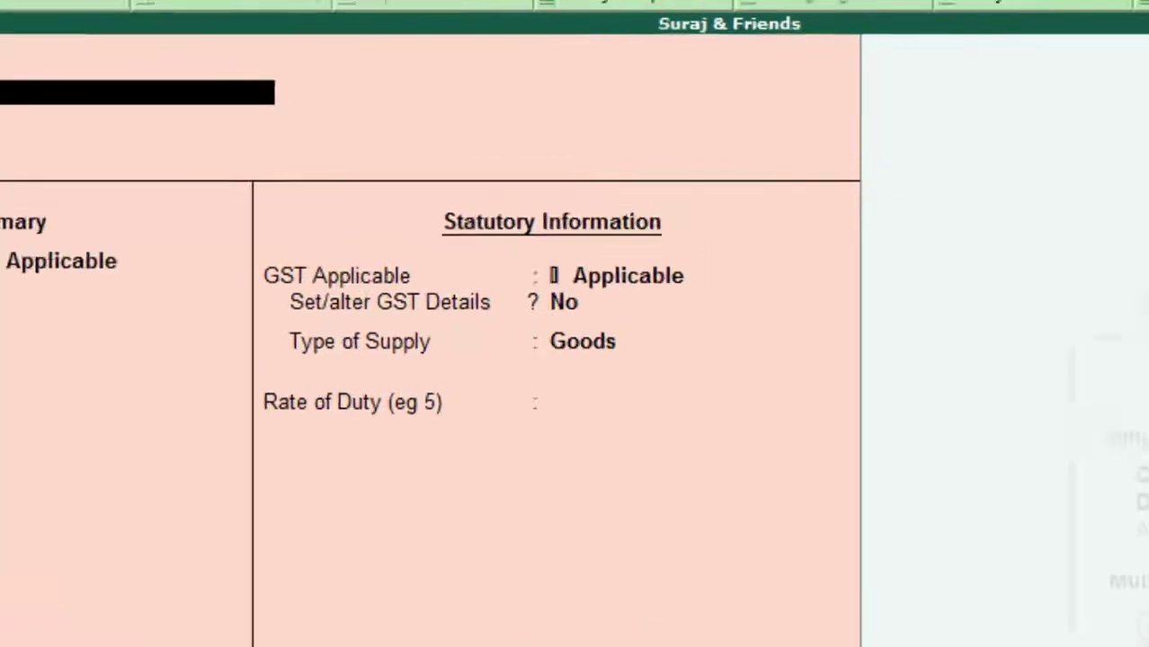
{"action": "key", "text": "Return"}
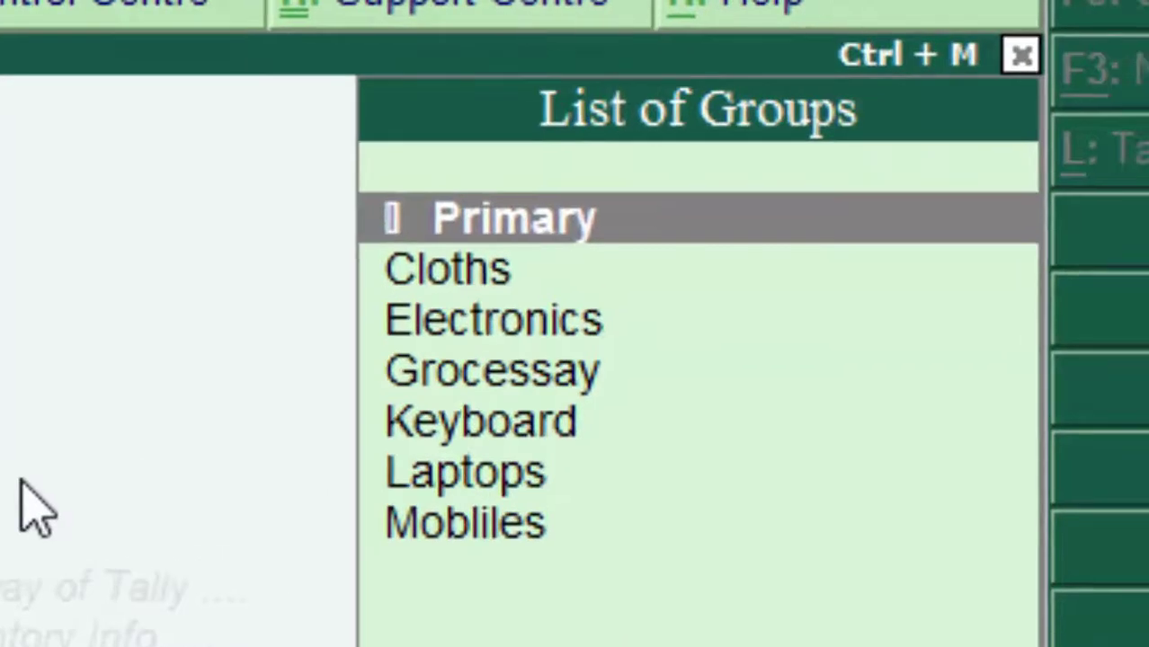
{"action": "key", "text": "Down"}
{"action": "key", "text": "Down"}
{"action": "key", "text": "Down"}
{"action": "key", "text": "Down"}
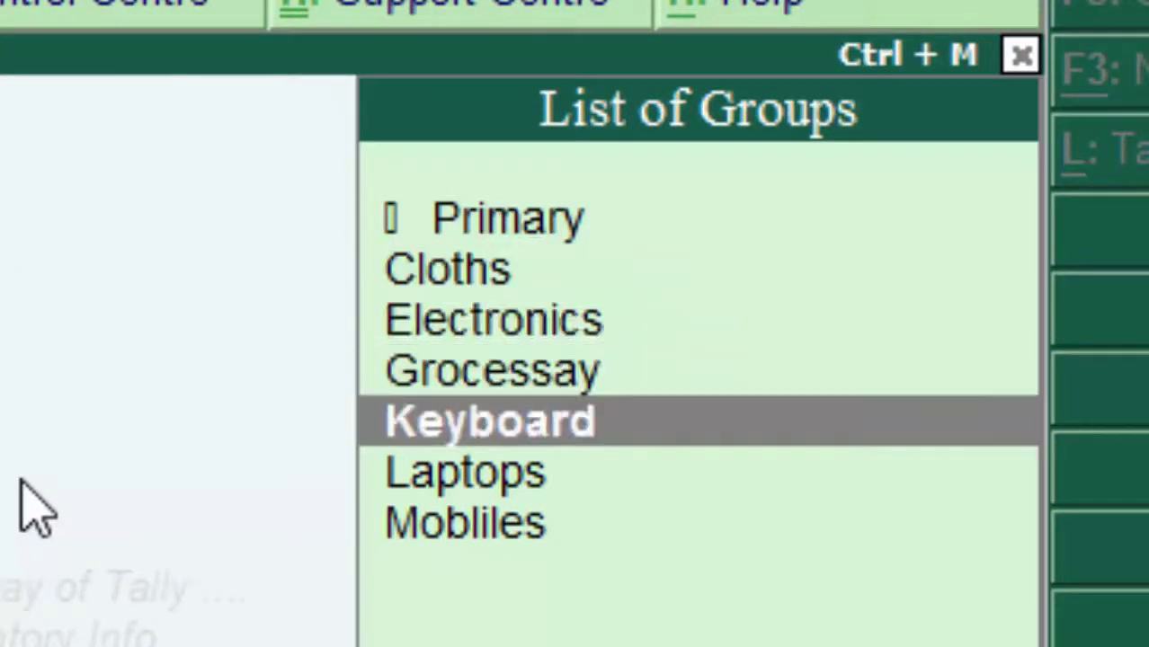
{"action": "key", "text": "Down"}
{"action": "key", "text": "Down"}
{"action": "key", "text": "Return"}
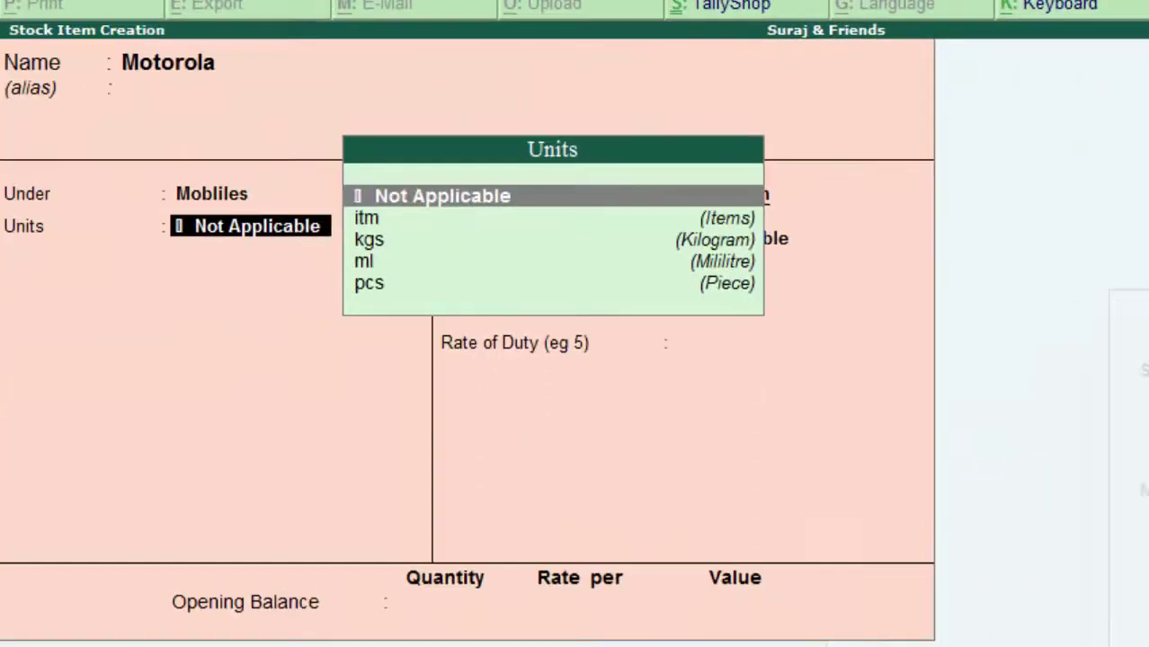
{"action": "key", "text": "Down"}
{"action": "key", "text": "Return"}
{"action": "key", "text": "Return"}
{"action": "key", "text": "Return"}
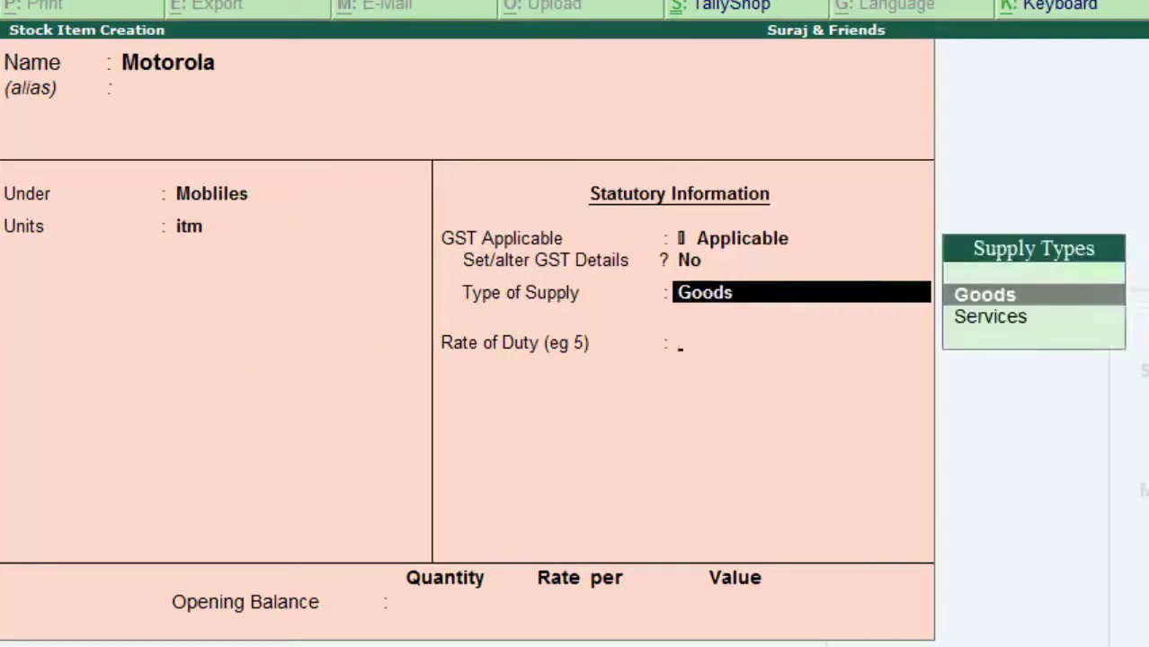
{"action": "key", "text": "Return"}
{"action": "key", "text": "Return"}
{"action": "key", "text": "Return"}
{"action": "key", "text": "Return"}
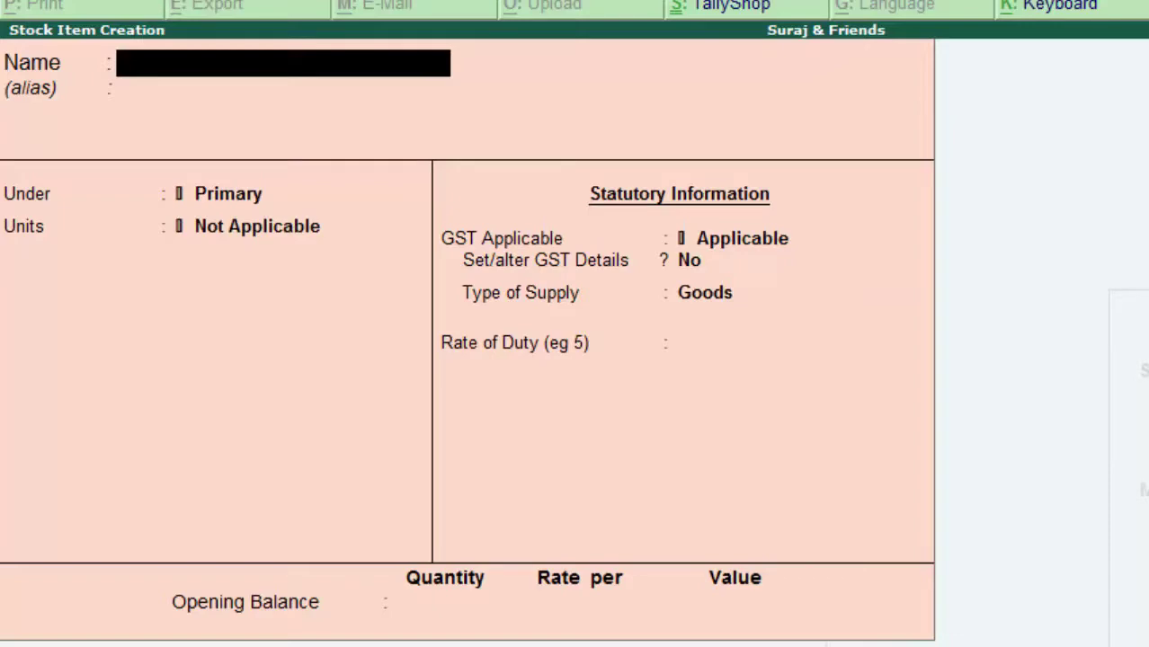
Create stock item Redmi under the Mobliles group with itm units.
{"action": "type", "text": "Red"}
{"action": "type", "text": "mi"}
{"action": "key", "text": "Return"}
{"action": "key", "text": "Return"}
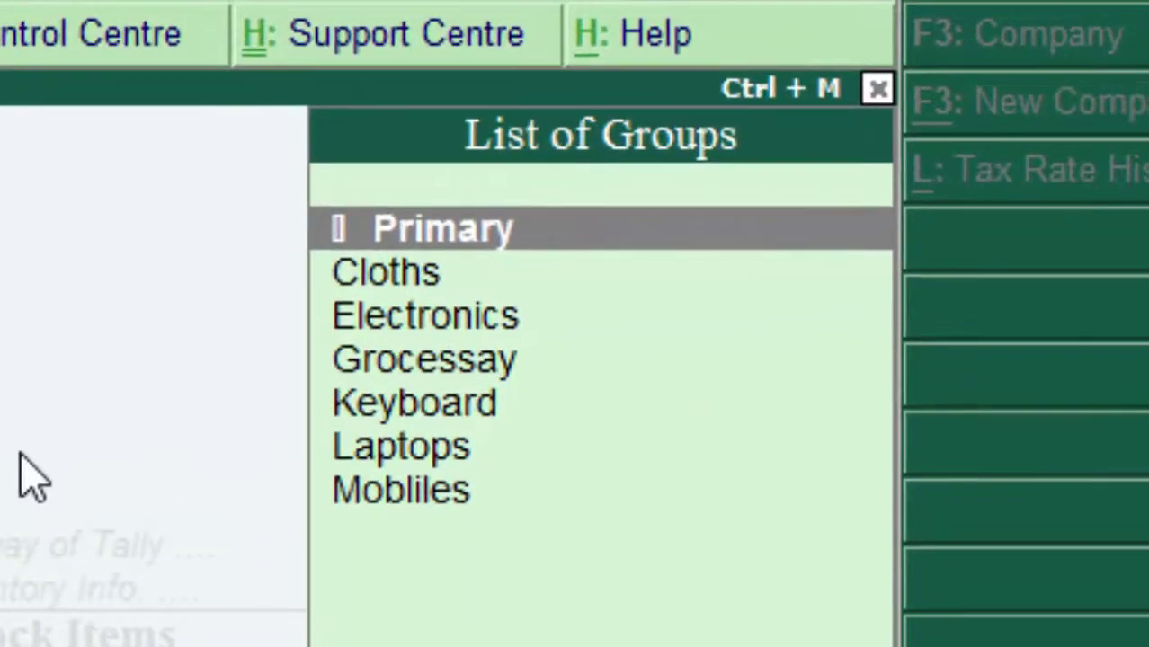
{"action": "key", "text": "Down"}
{"action": "key", "text": "Down"}
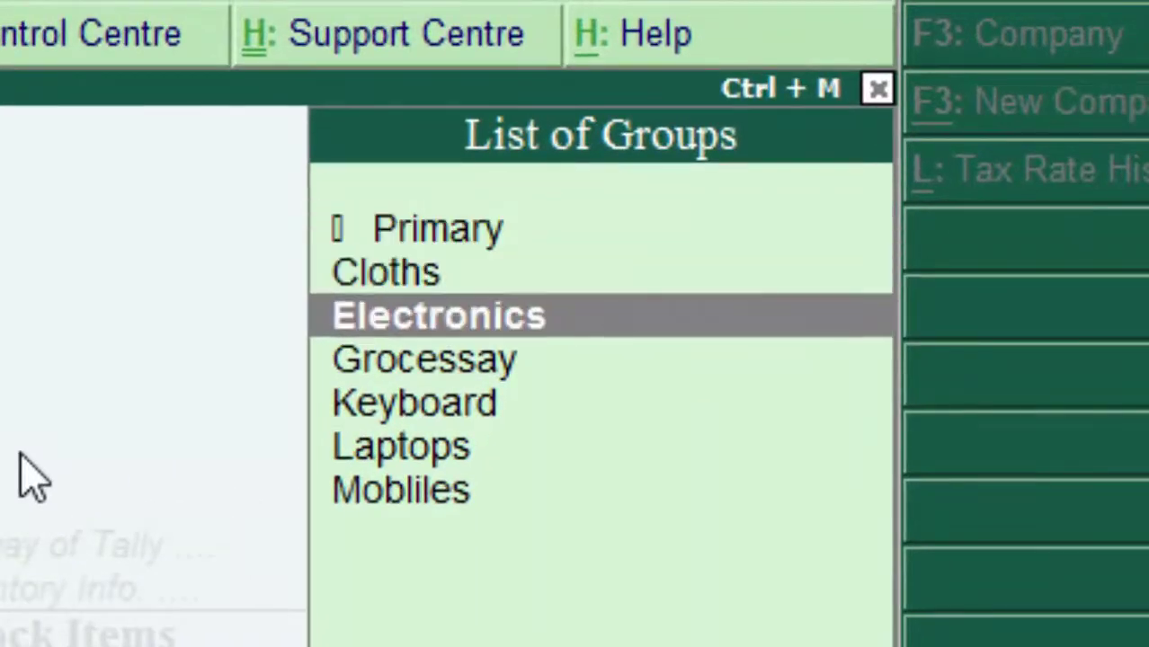
{"action": "key", "text": "Down"}
{"action": "key", "text": "Down"}
{"action": "key", "text": "Down"}
{"action": "key", "text": "Return"}
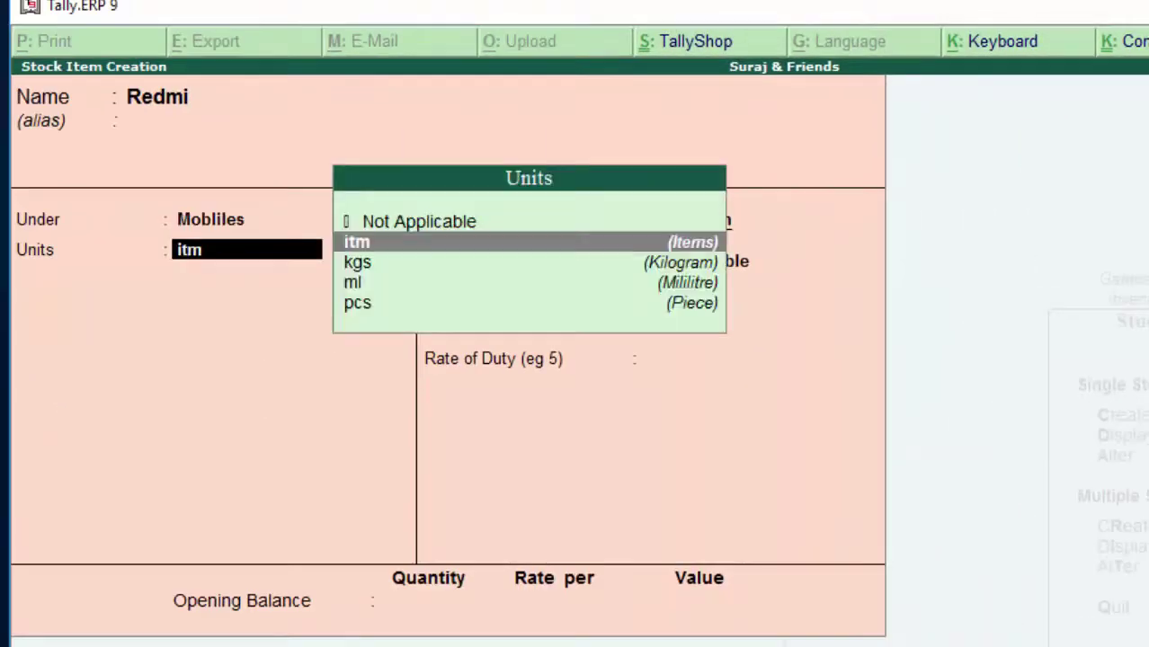
{"action": "key", "text": "Return"}
{"action": "key", "text": "Return"}
{"action": "key", "text": "Return"}
{"action": "key", "text": "Return"}
{"action": "key", "text": "Return"}
{"action": "key", "text": "Return"}
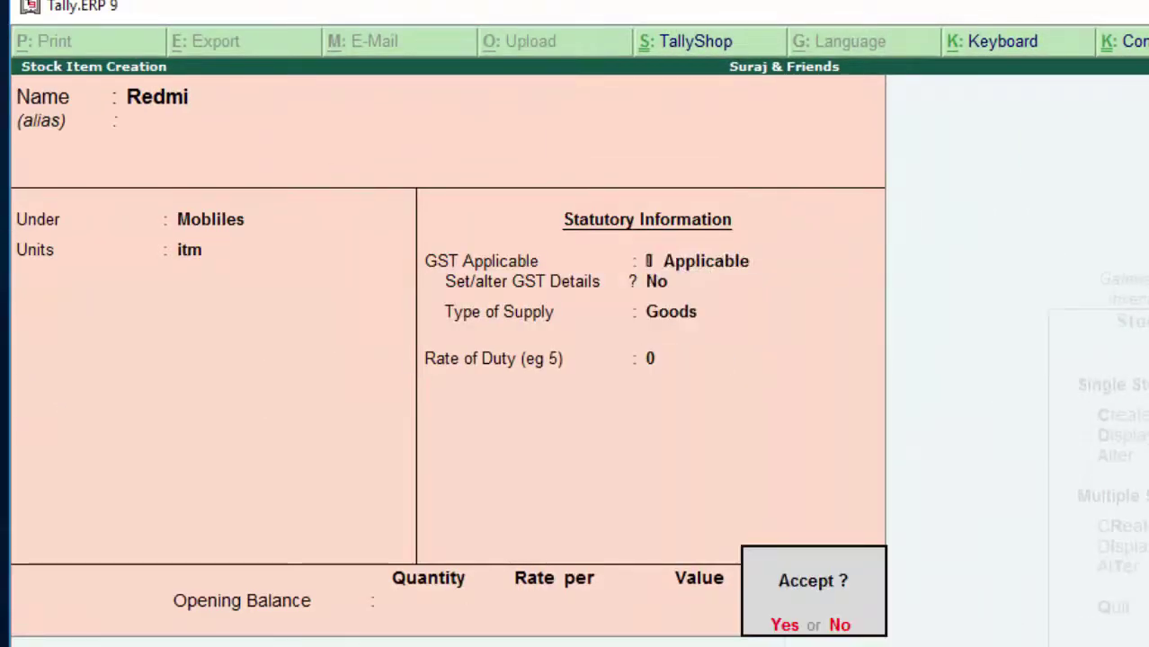
{"action": "key", "text": "Return"}
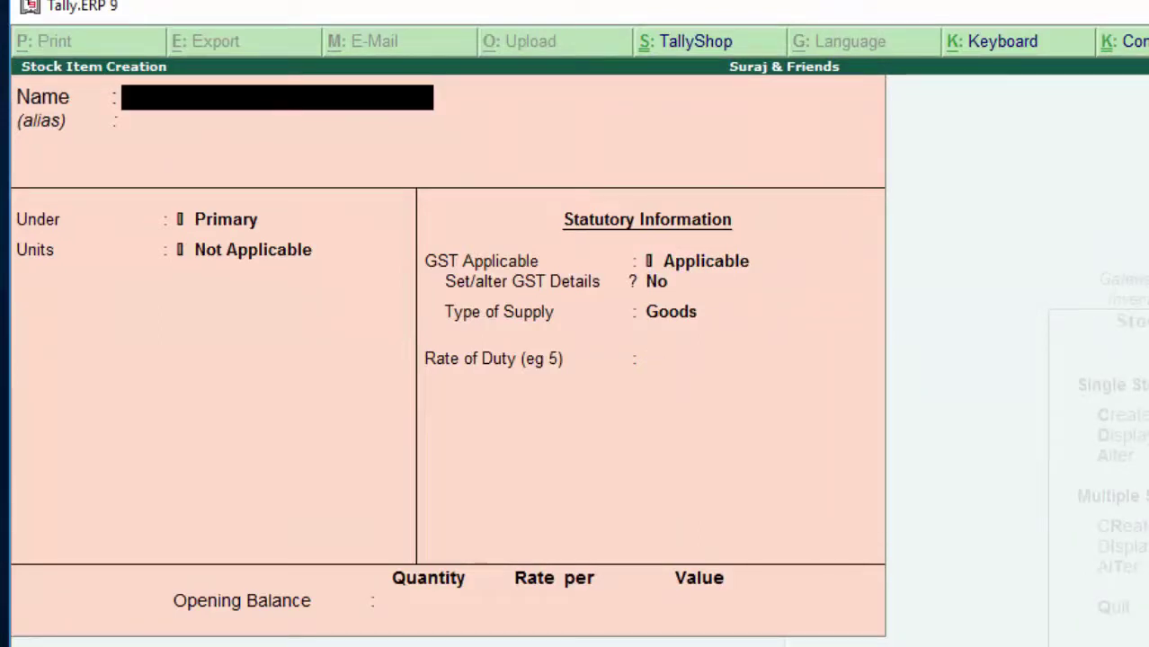
Save Samsung under Mobliles in itm units, then quit the blank creation form.
{"action": "type", "text": "Sa"}
{"action": "type", "text": "msung"}
{"action": "key", "text": "Return"}
{"action": "key", "text": "Return"}
{"action": "key", "text": "Return"}
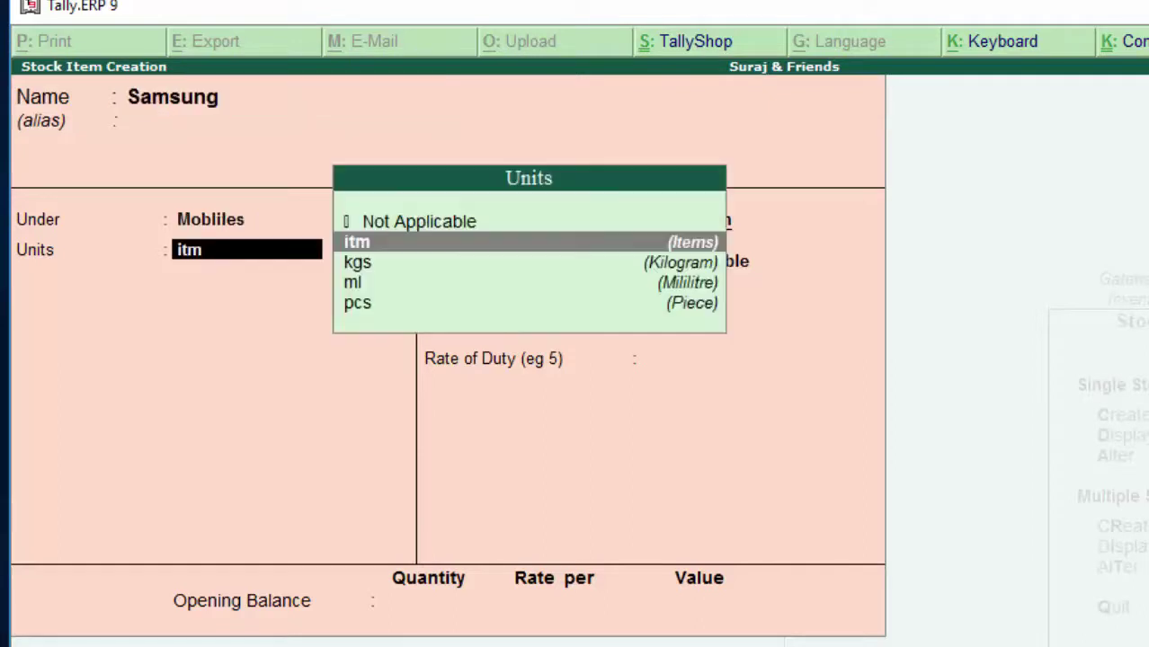
{"action": "key", "text": "Return"}
{"action": "key", "text": "Return"}
{"action": "key", "text": "Return"}
{"action": "key", "text": "Return"}
{"action": "key", "text": "Return"}
{"action": "key", "text": "Return"}
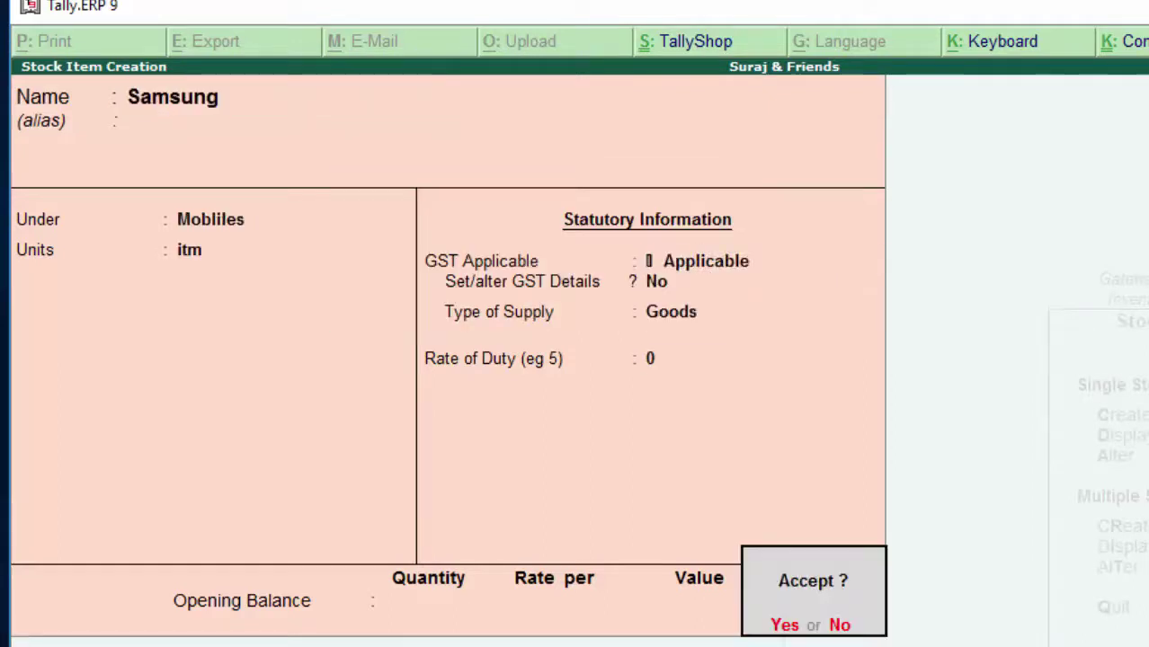
{"action": "key", "text": "Return"}
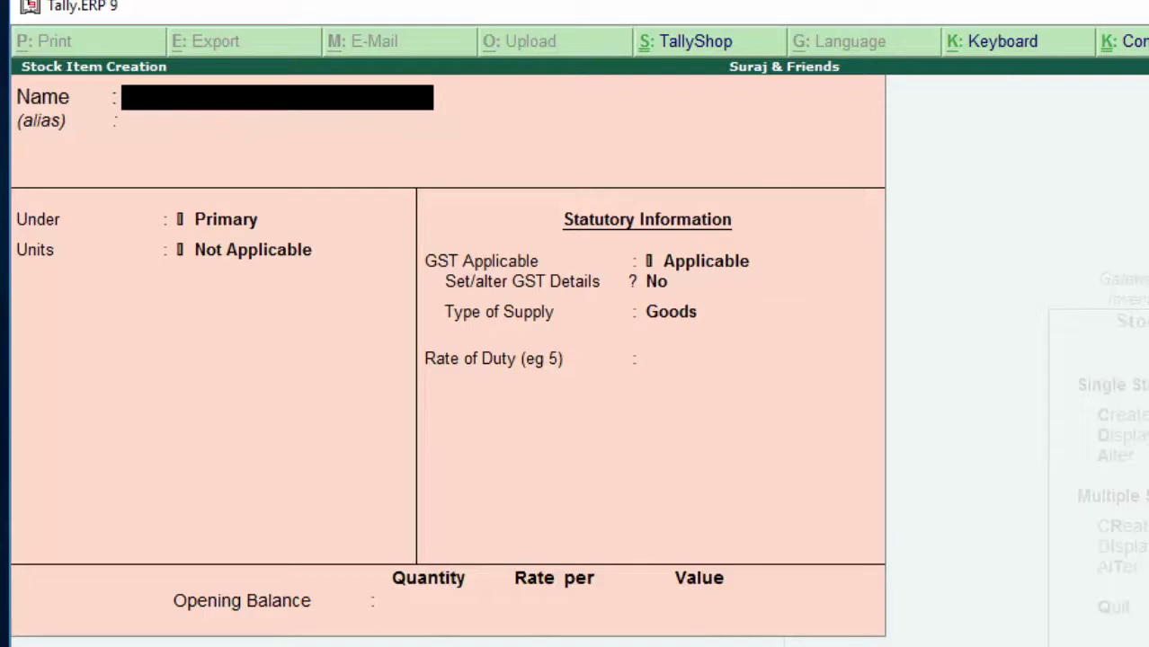
{"action": "key", "text": "Escape"}
{"action": "key", "text": "Return"}
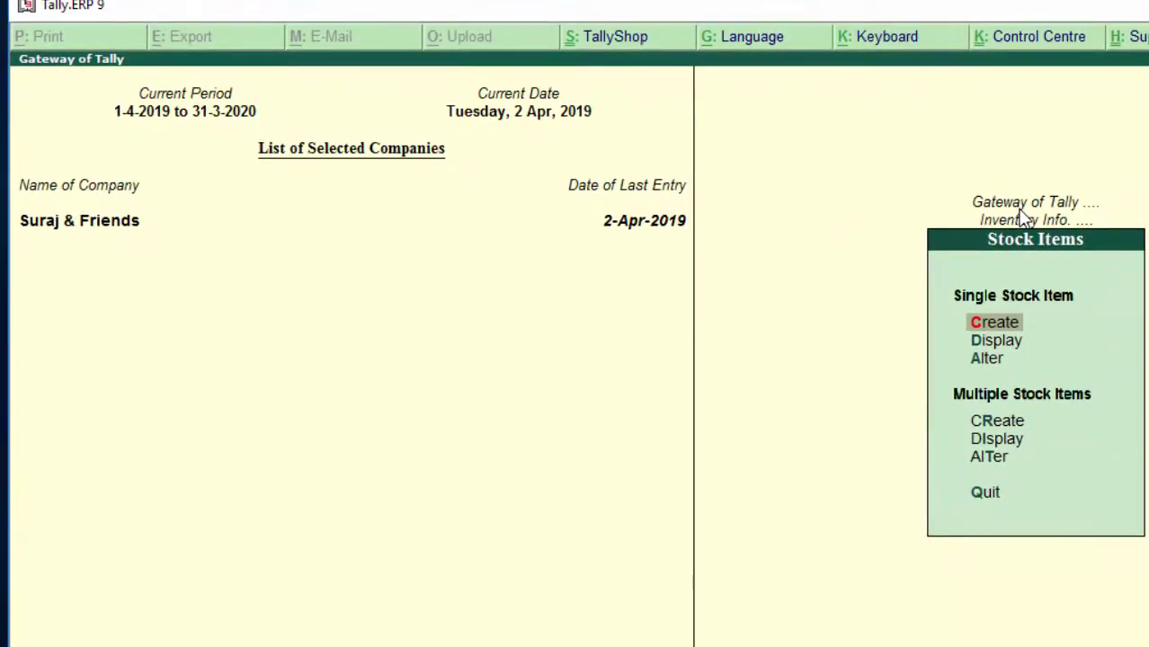
Display the List of Stock Items, then go back to the Inventory Info menu.
{"action": "key", "text": "Down"}
{"action": "key", "text": "Return"}
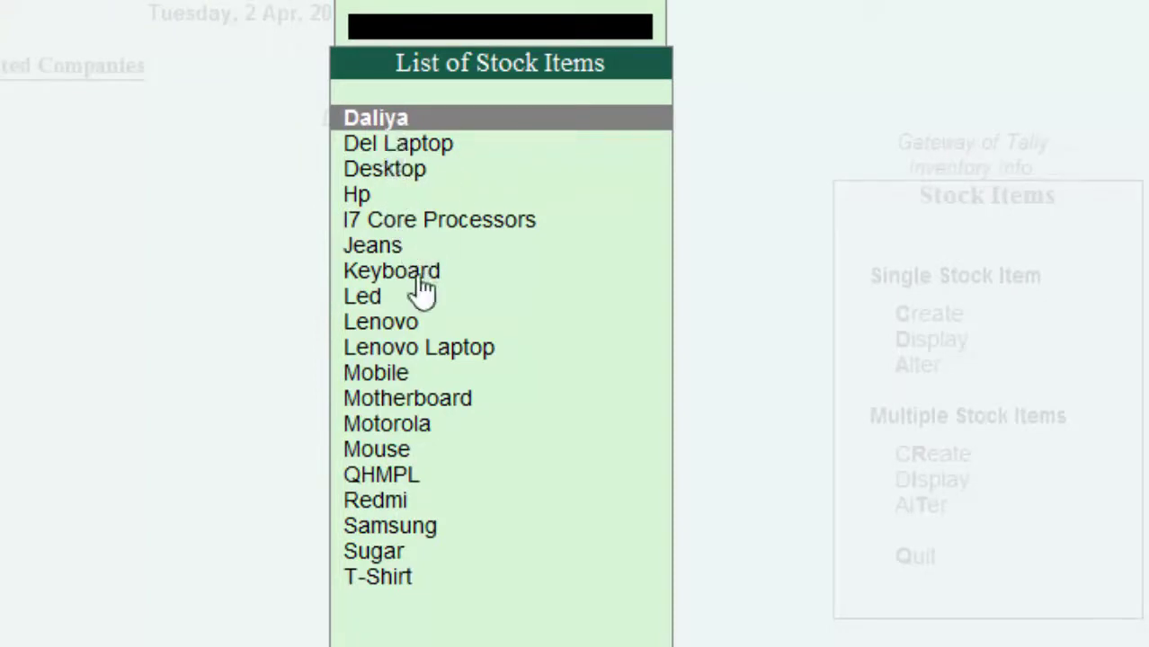
{"action": "key", "text": "Escape"}
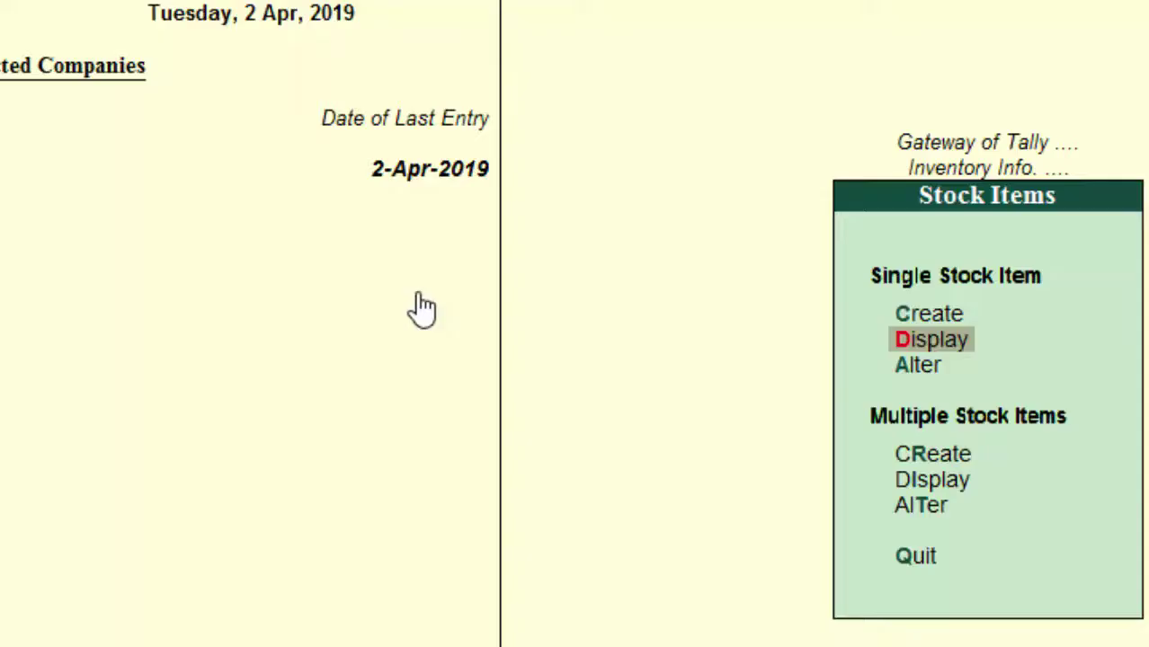
{"action": "key", "text": "Escape"}
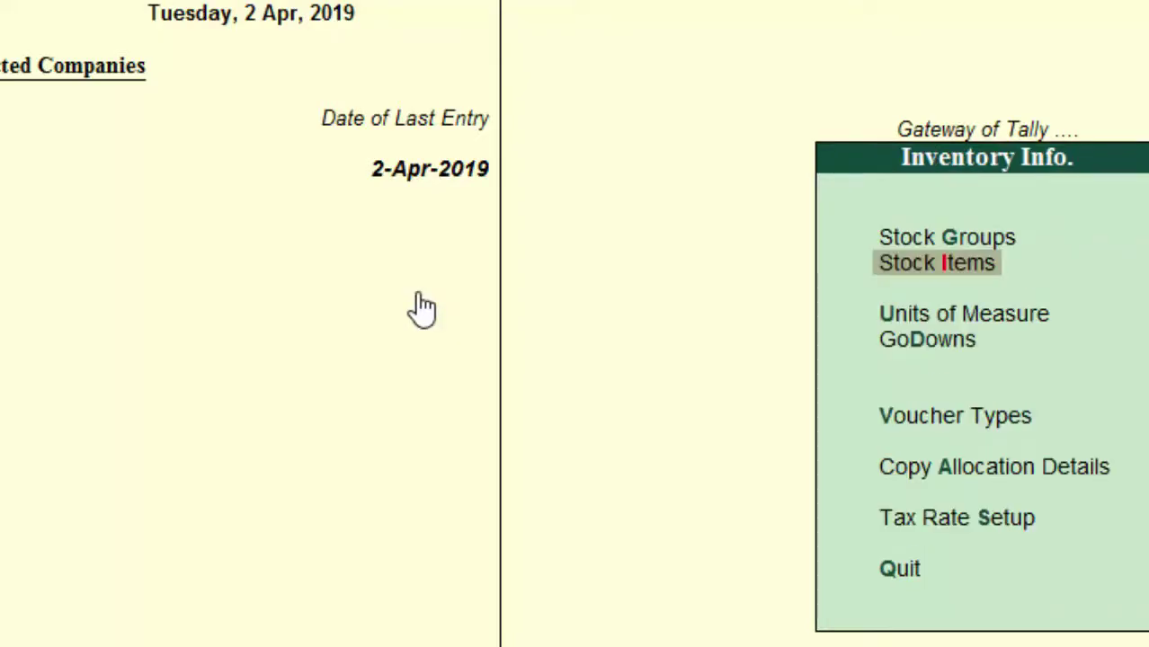
{"action": "key", "text": "Up"}
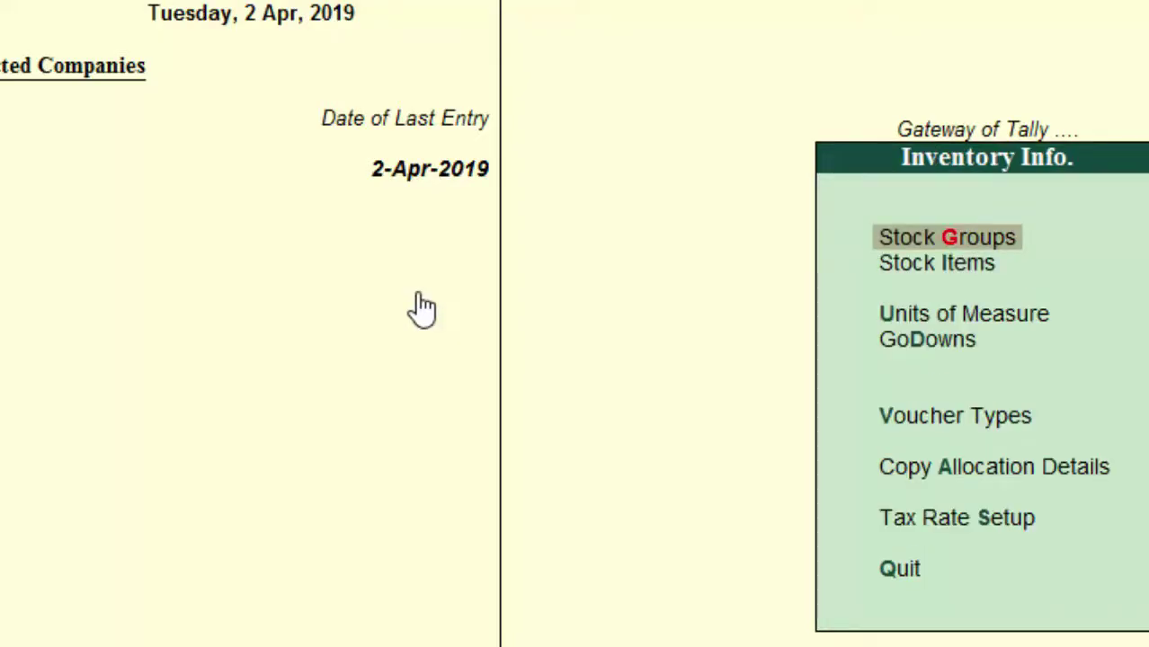
{"action": "key", "text": "Return"}
{"action": "key", "text": "Down"}
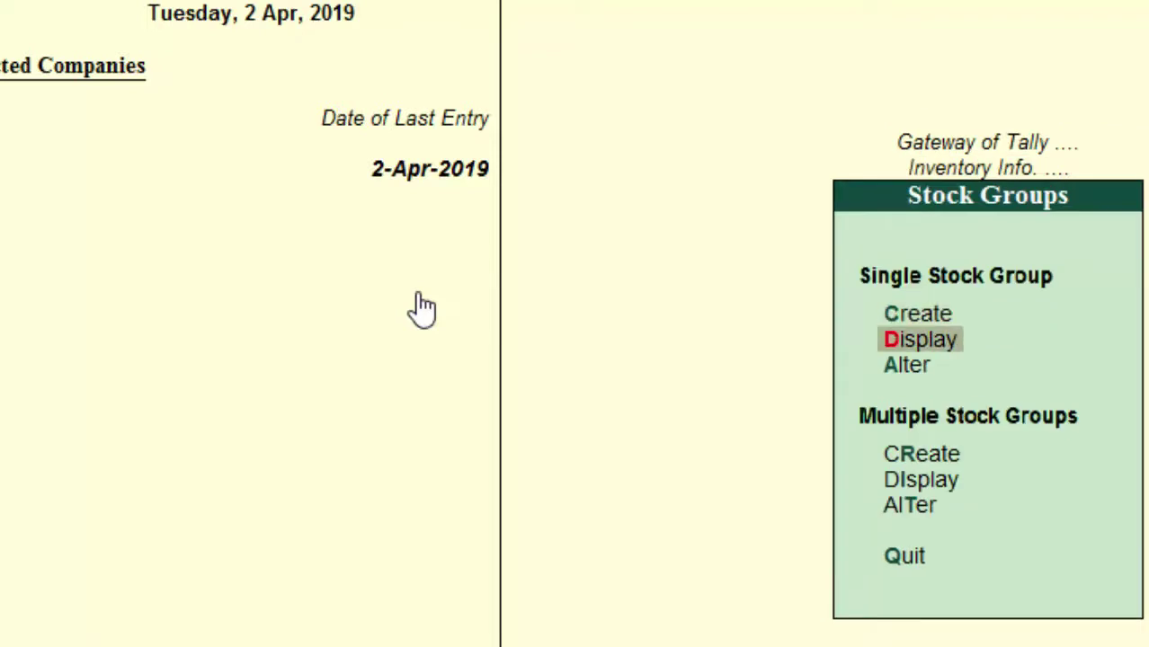
{"action": "key", "text": "Return"}
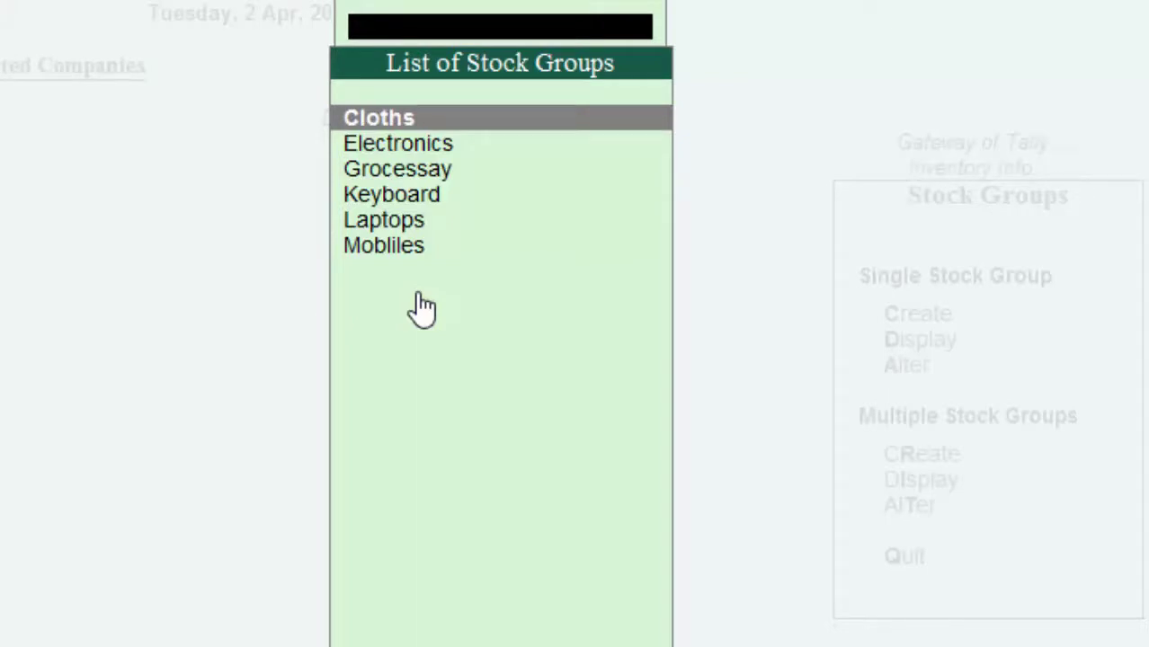
{"action": "key", "text": "Down"}
{"action": "key", "text": "Down"}
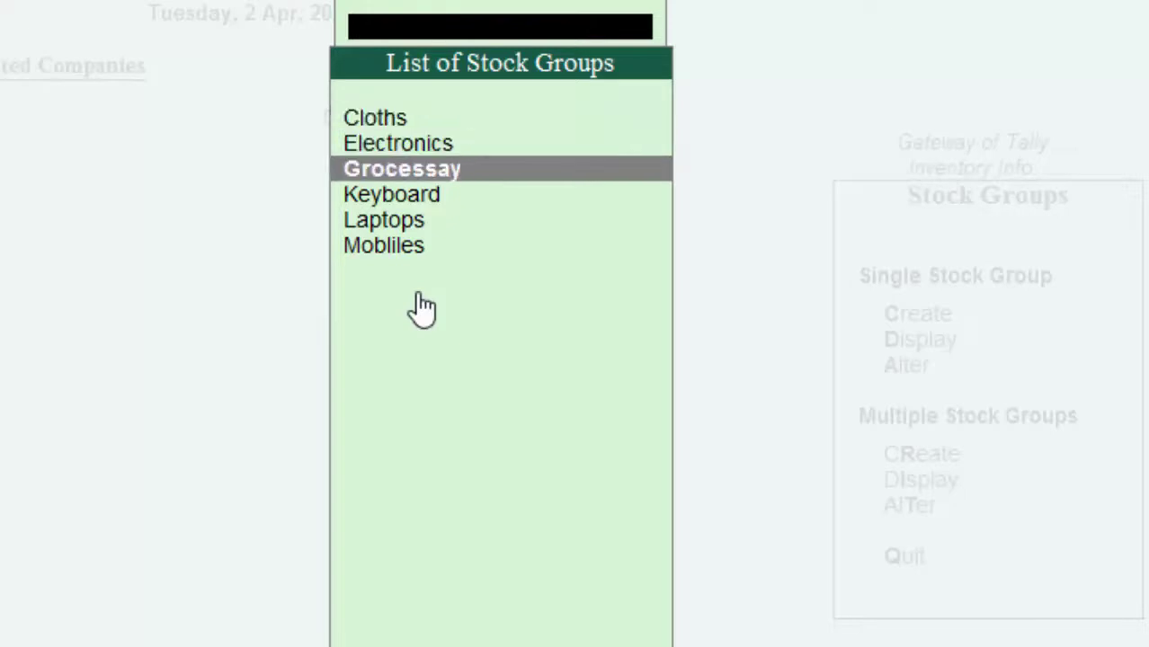
{"action": "key", "text": "Down"}
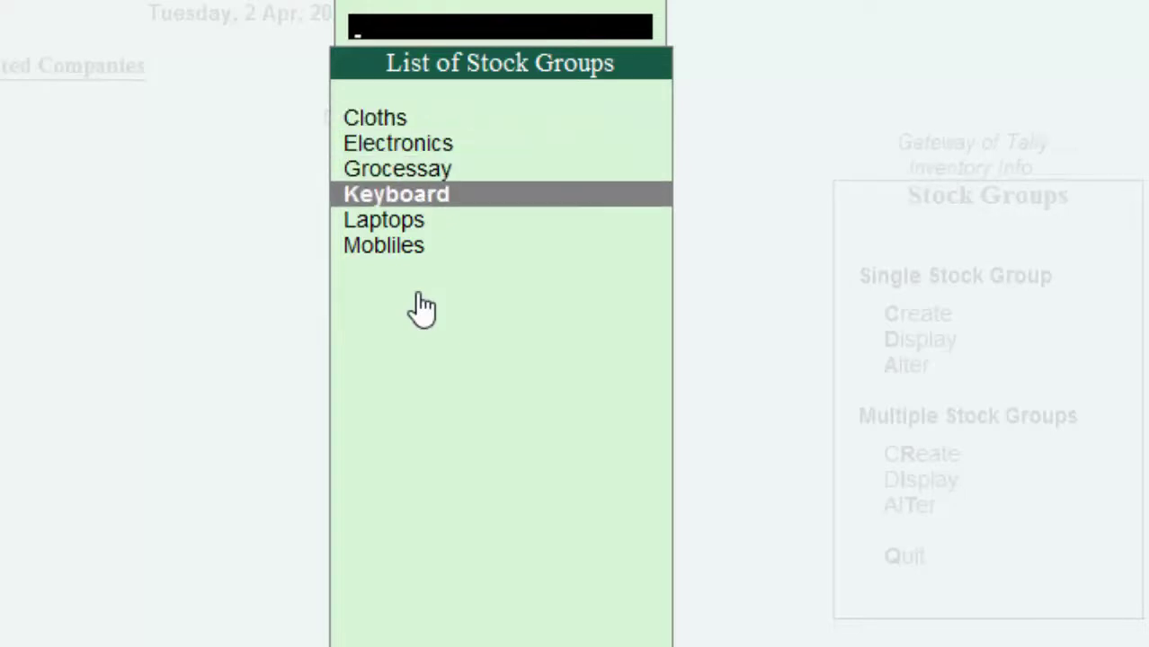
{"action": "key", "text": "Down"}
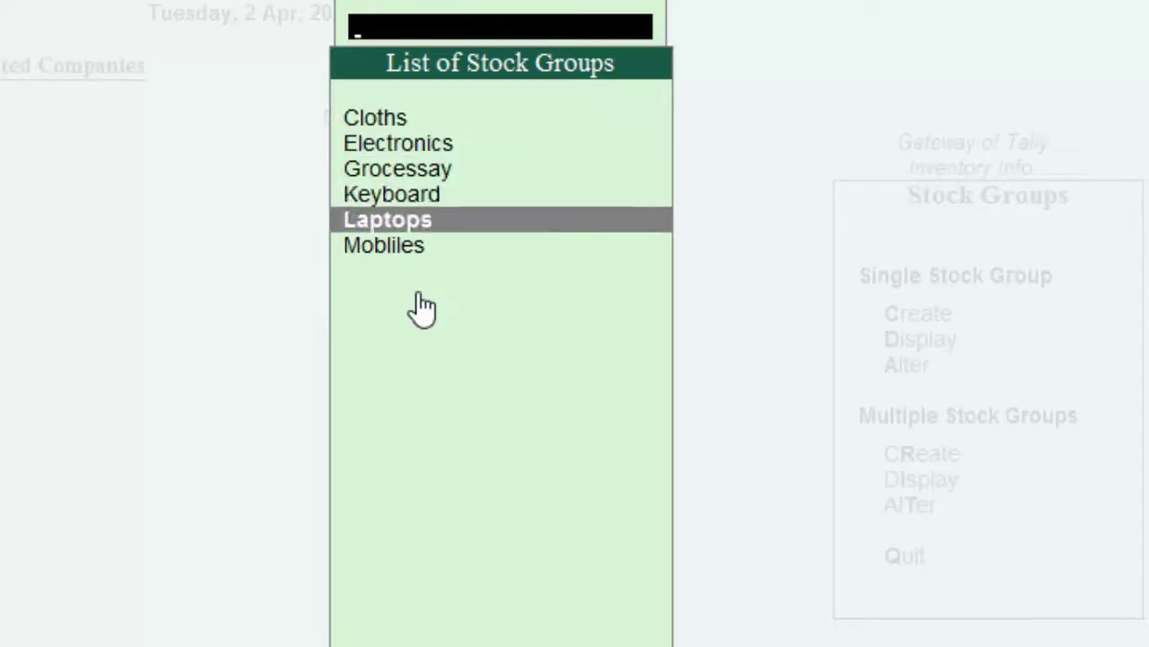
{"action": "key", "text": "Down"}
{"action": "key", "text": "Up"}
{"action": "key", "text": "Up"}
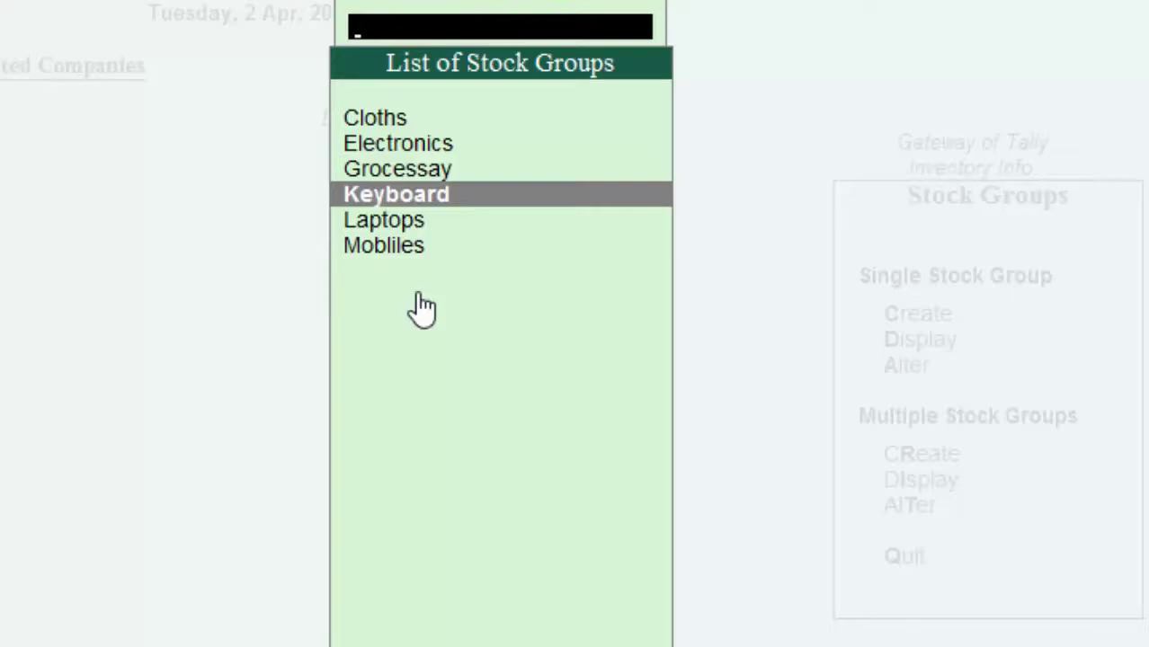
{"action": "key", "text": "Escape"}
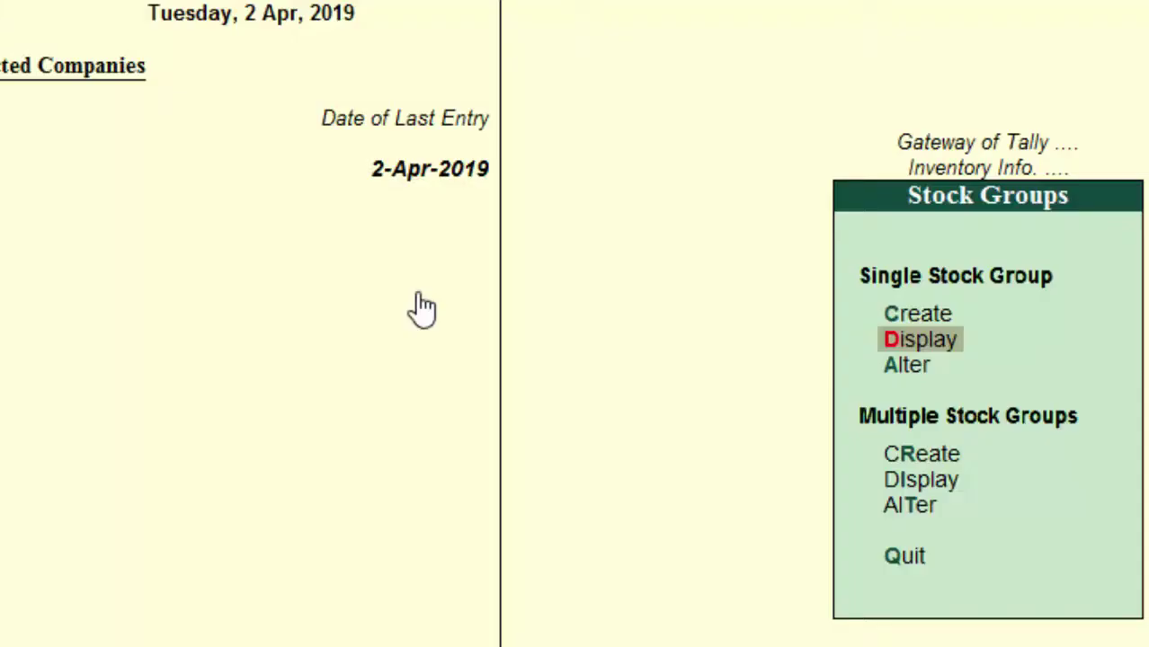
{"action": "key", "text": "Escape"}
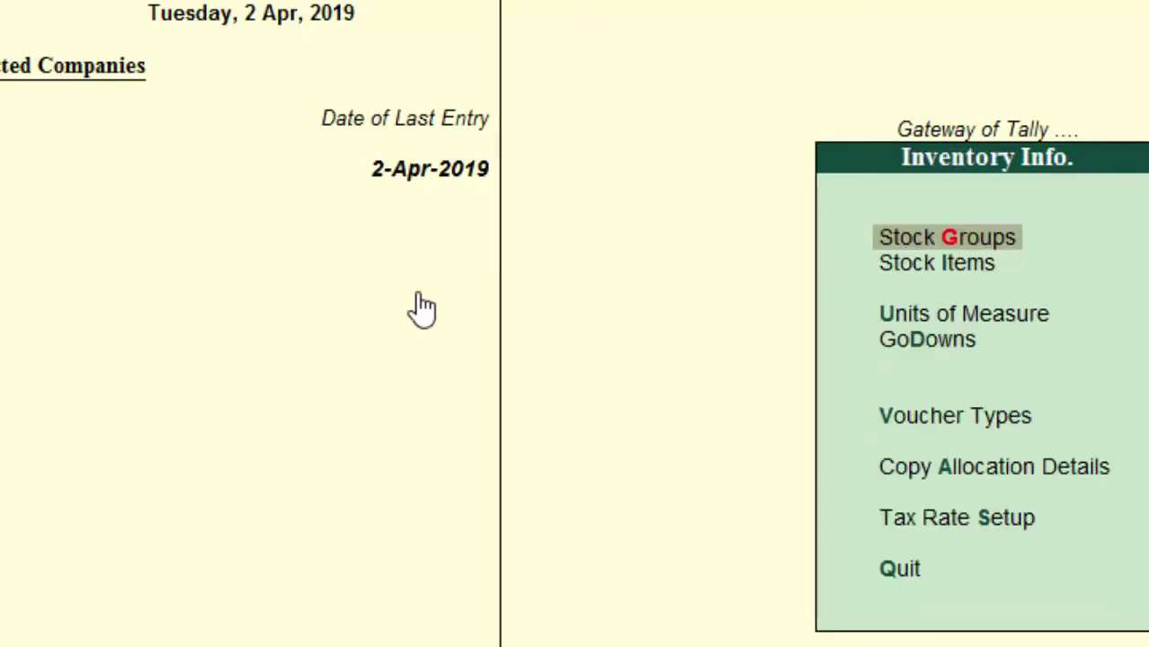
Open the List of Stock Items and move down past Motherboard to Redmi.
{"action": "key", "text": "Down"}
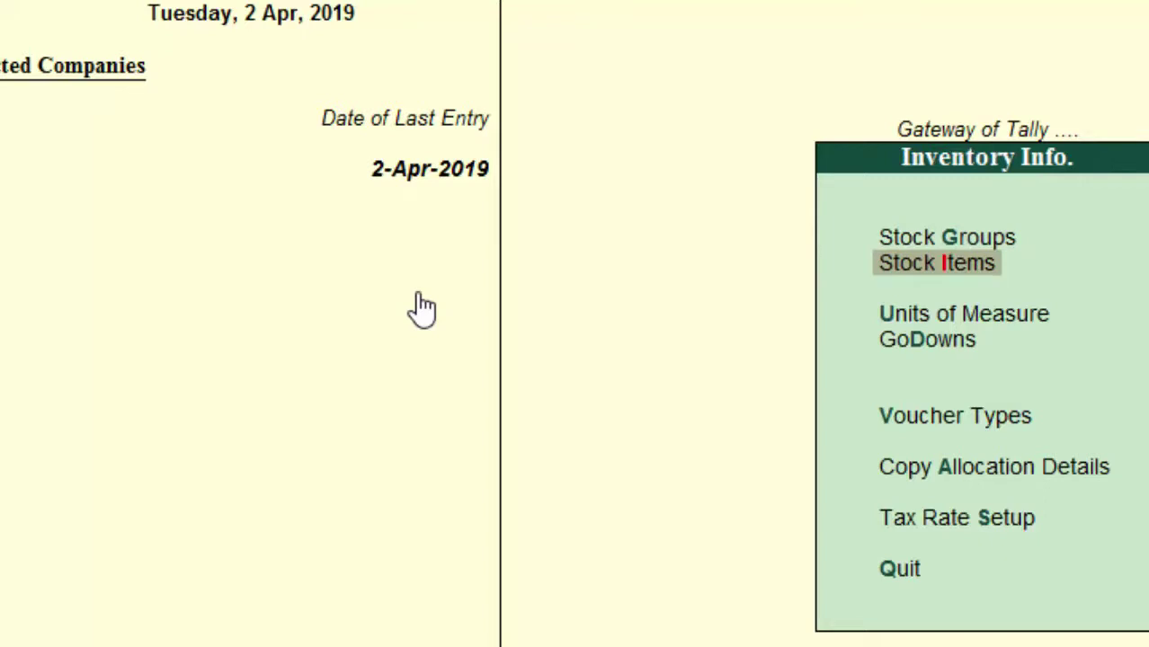
{"action": "key", "text": "Return"}
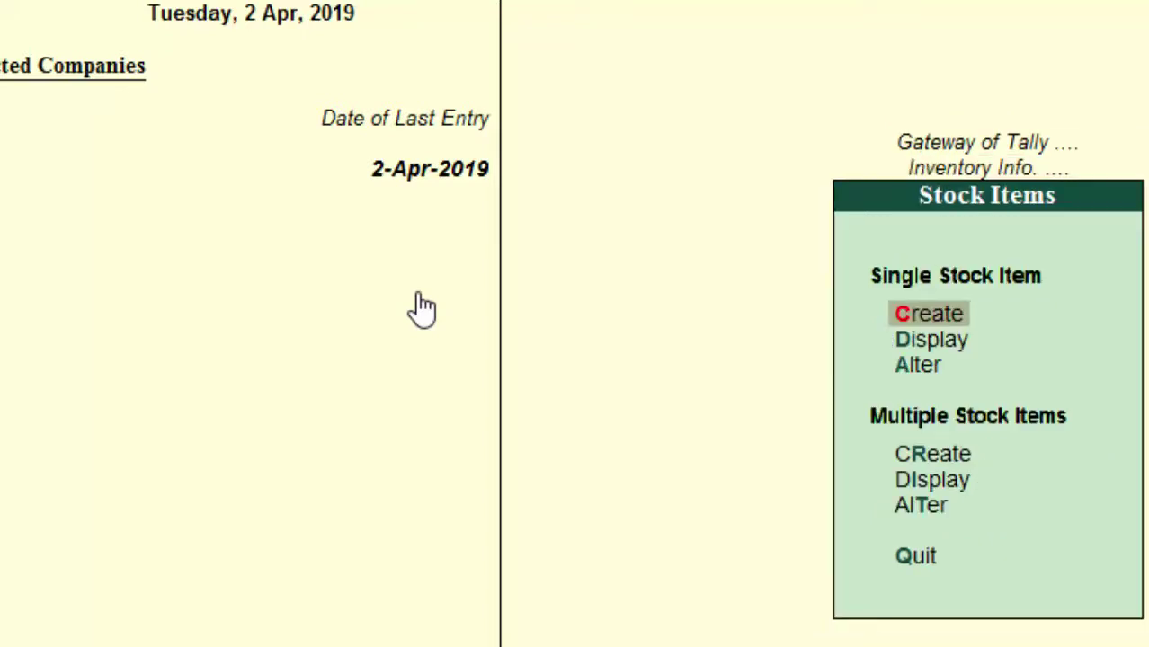
{"action": "key", "text": "a"}
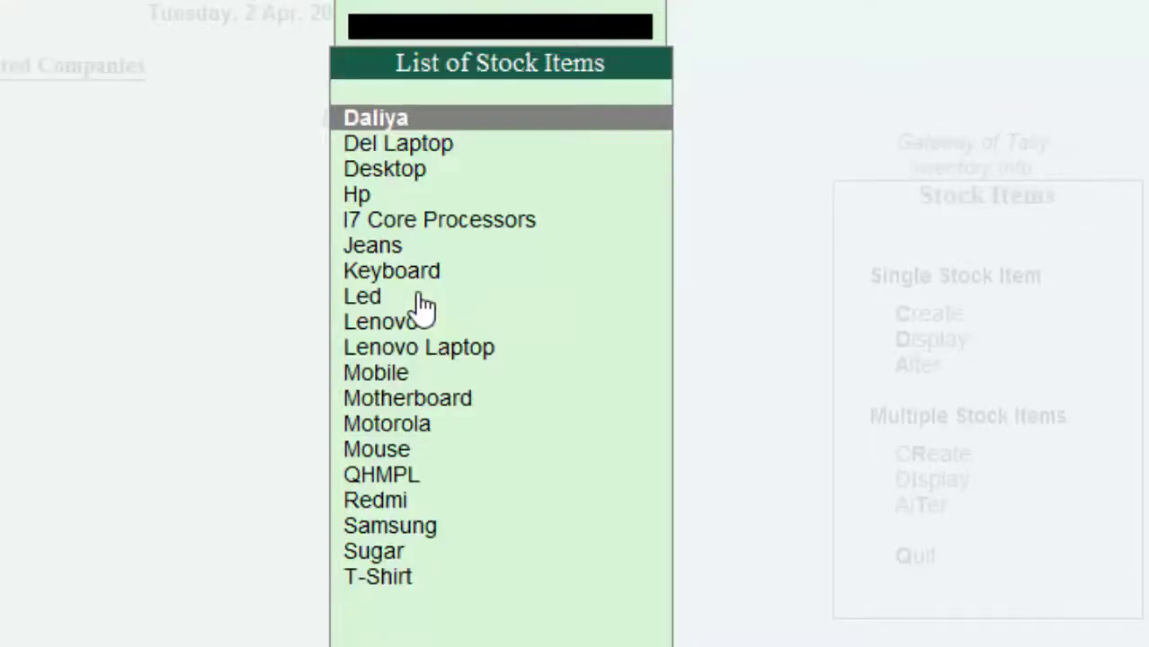
{"action": "key", "text": "Down"}
{"action": "key", "text": "Down"}
{"action": "key", "text": "Down"}
{"action": "key", "text": "Down"}
{"action": "key", "text": "Down"}
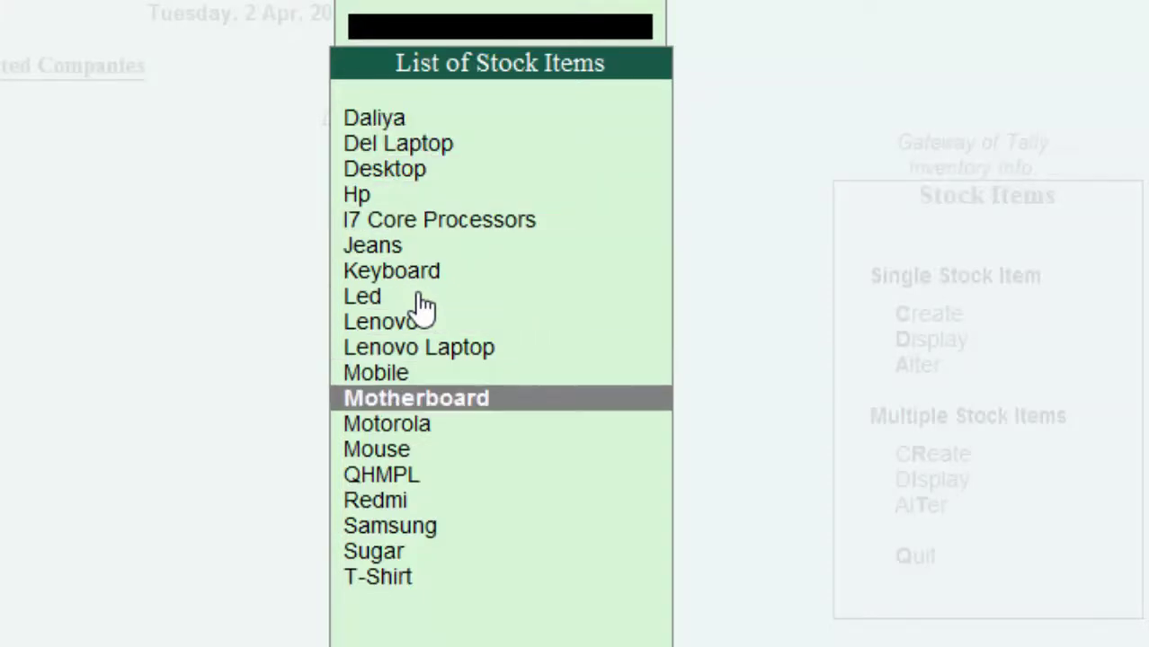
{"action": "key", "text": "Down"}
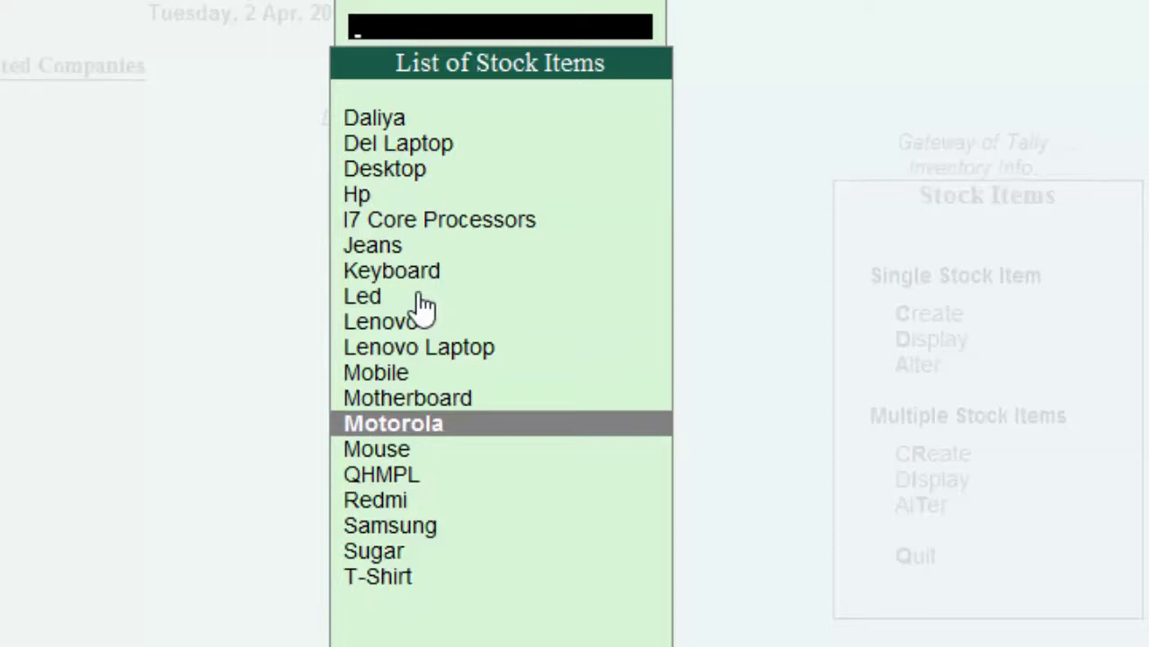
{"action": "key", "text": "Down"}
{"action": "key", "text": "Down"}
{"action": "key", "text": "Down"}
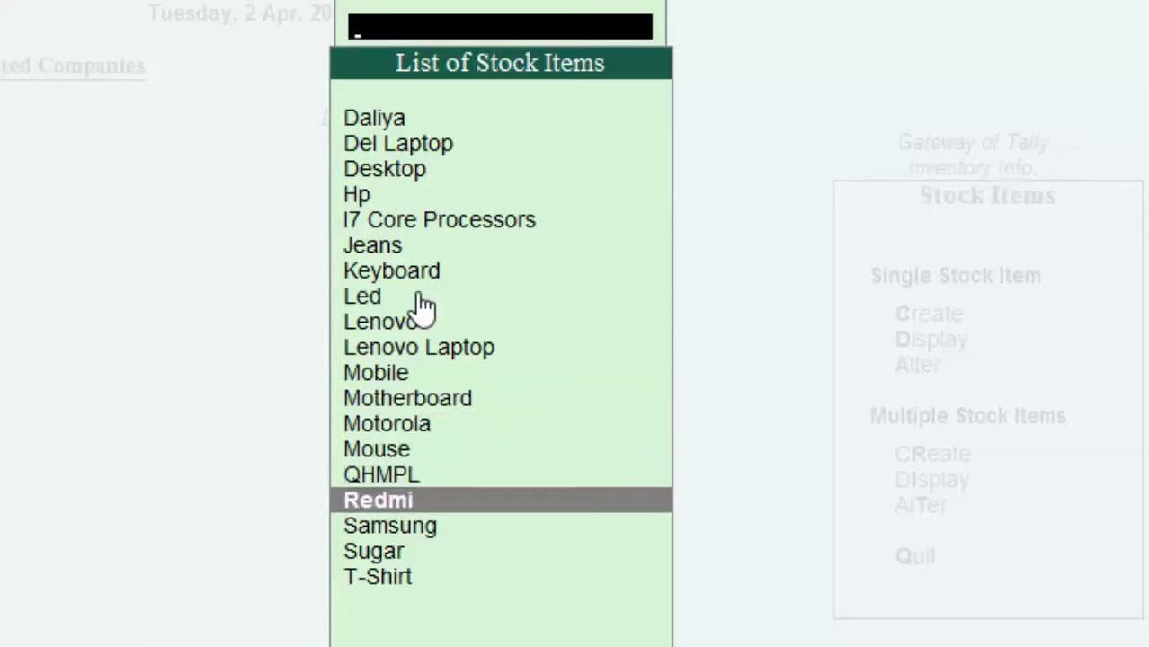
{"action": "key", "text": "Down"}
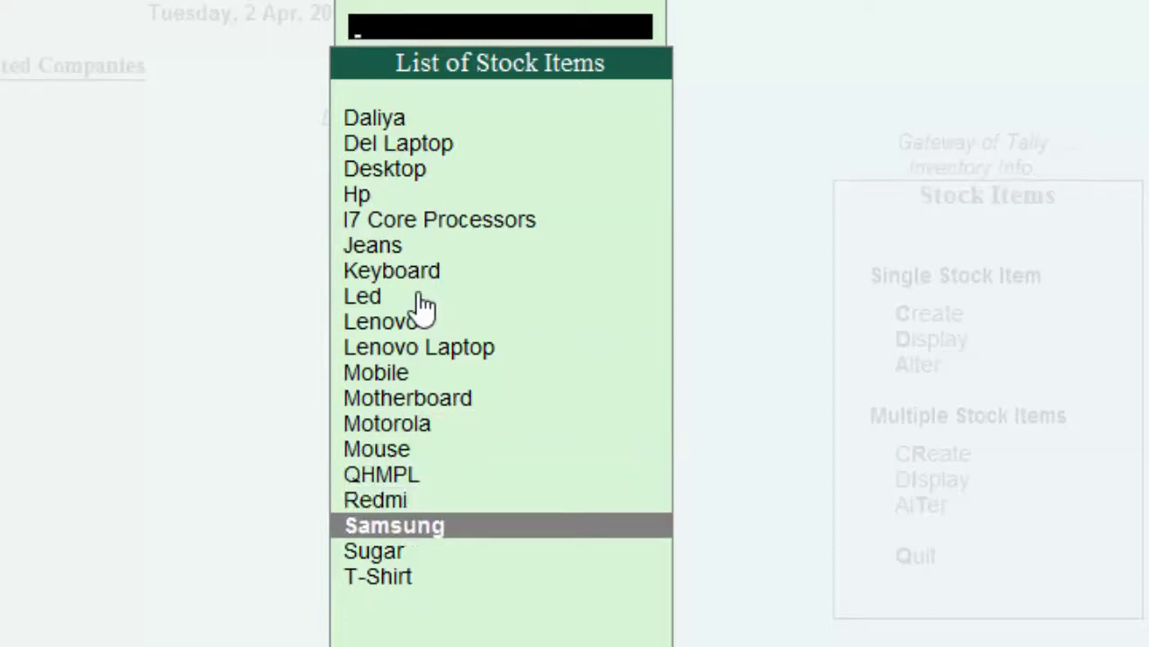
Check Samsung, QHMPL, Motorola, Mobile and Led in the list, then close it.
{"action": "key", "text": "Up"}
{"action": "key", "text": "Down"}
{"action": "key", "text": "Up"}
{"action": "key", "text": "Up"}
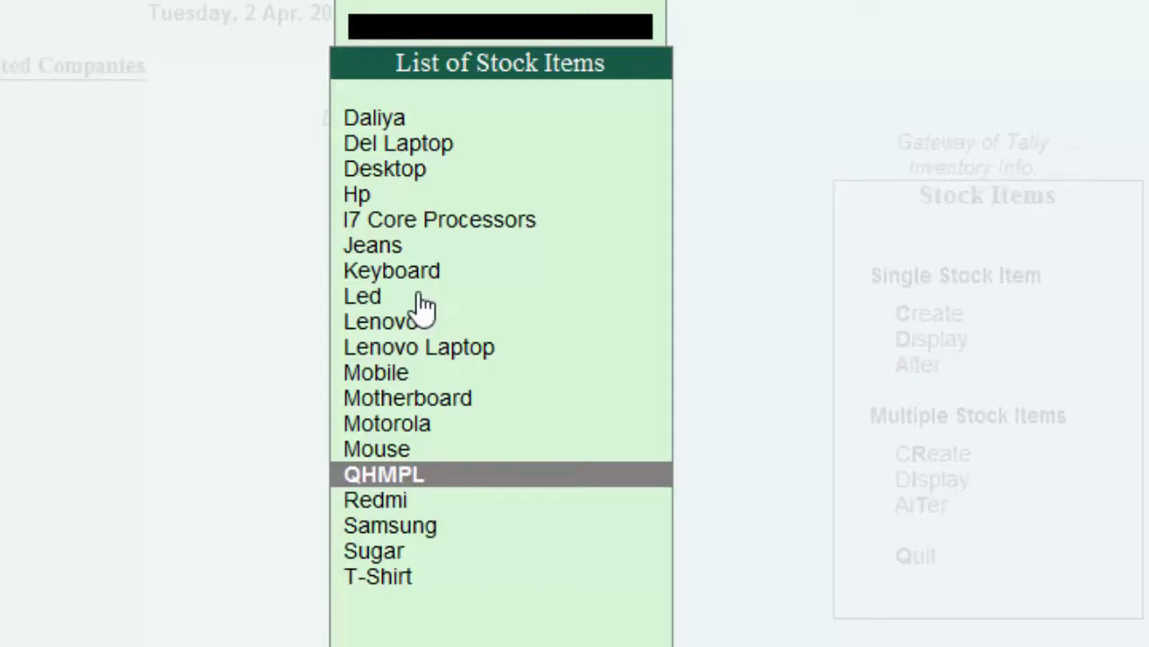
{"action": "key", "text": "Up"}
{"action": "key", "text": "Up"}
{"action": "key", "text": "Up"}
{"action": "key", "text": "Up"}
{"action": "key", "text": "Up"}
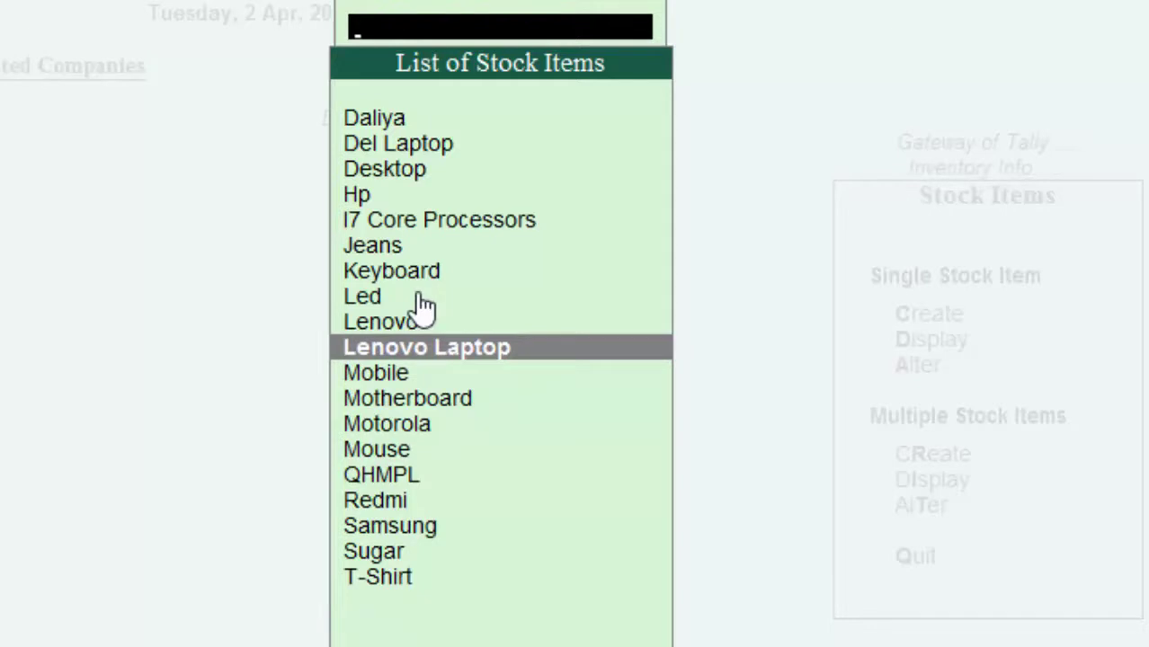
{"action": "key", "text": "Down"}
{"action": "key", "text": "Down"}
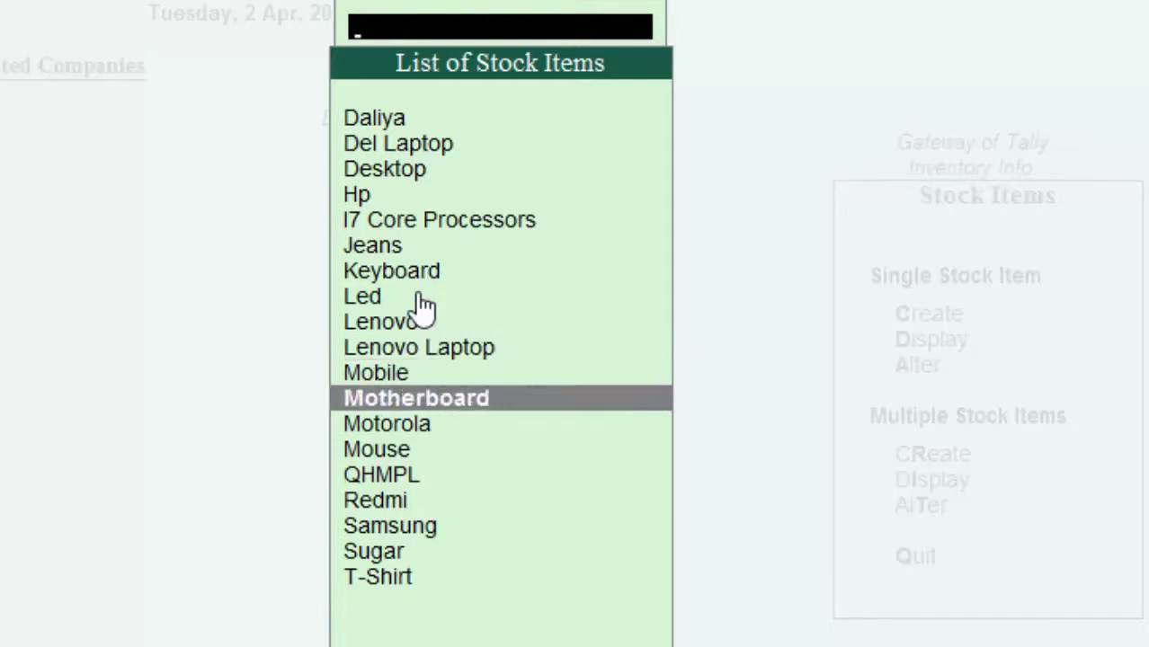
{"action": "key", "text": "Up"}
{"action": "key", "text": "Up"}
{"action": "key", "text": "Up"}
{"action": "key", "text": "Up"}
{"action": "key", "text": "Up"}
{"action": "key", "text": "Up"}
{"action": "key", "text": "Up"}
{"action": "key", "text": "Up"}
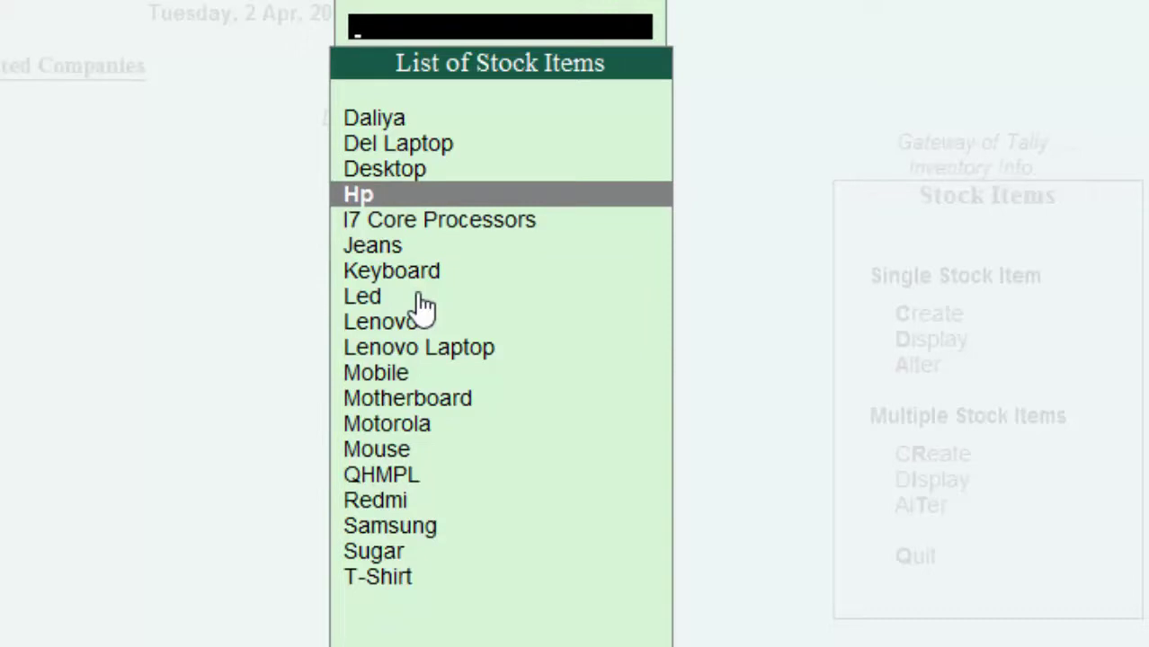
{"action": "key", "text": "Down"}
{"action": "key", "text": "Down"}
{"action": "key", "text": "Down"}
{"action": "key", "text": "Down"}
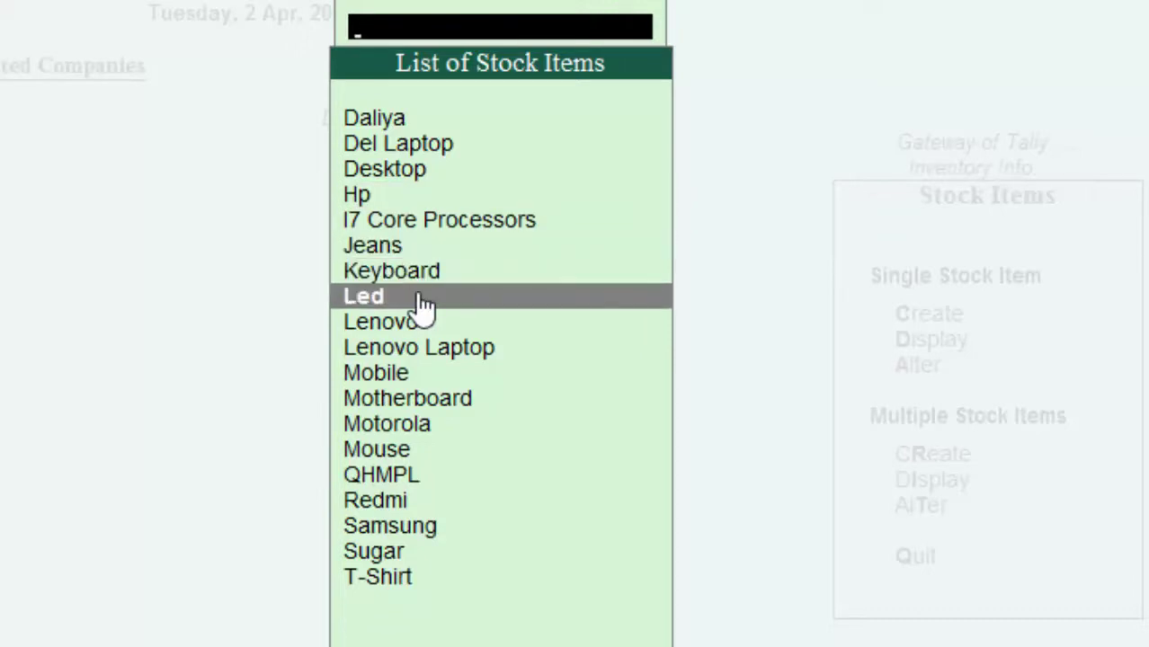
{"action": "key", "text": "Down"}
{"action": "key", "text": "Down"}
{"action": "key", "text": "Down"}
{"action": "key", "text": "Down"}
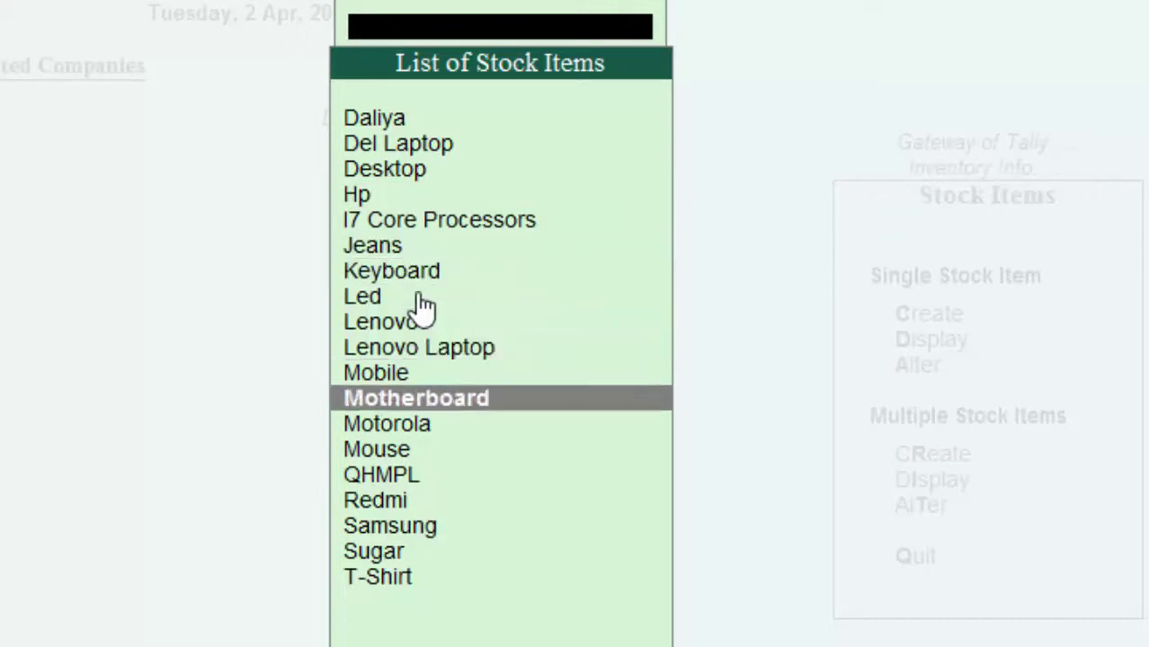
{"action": "key", "text": "Down"}
{"action": "key", "text": "Down"}
{"action": "key", "text": "Down"}
{"action": "key", "text": "Down"}
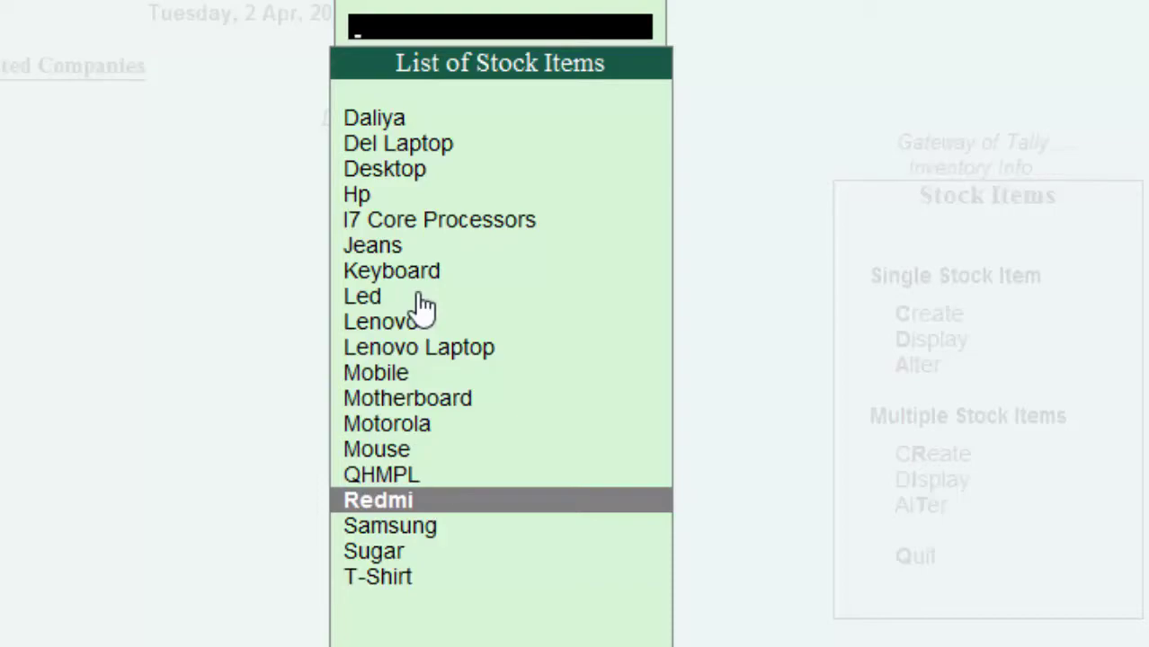
{"action": "key", "text": "Escape"}
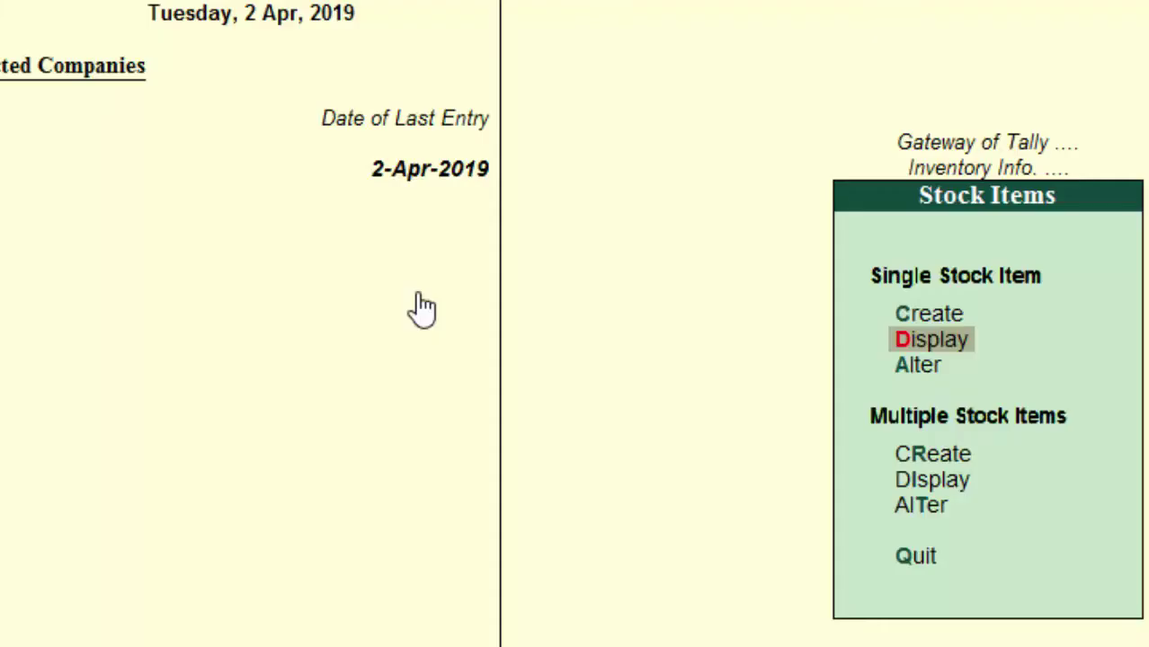